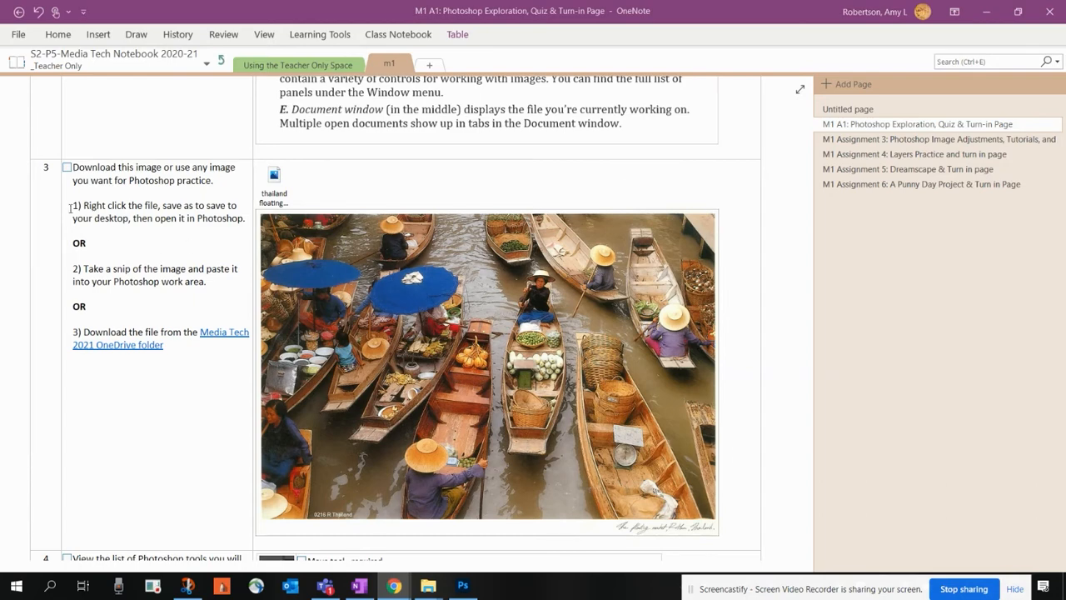
Switch to Snip & Sketch and capture a new snip of the floating market photo on the OneNote assignment page
{"action": "mouse_move", "coordinate": [189, 589]}
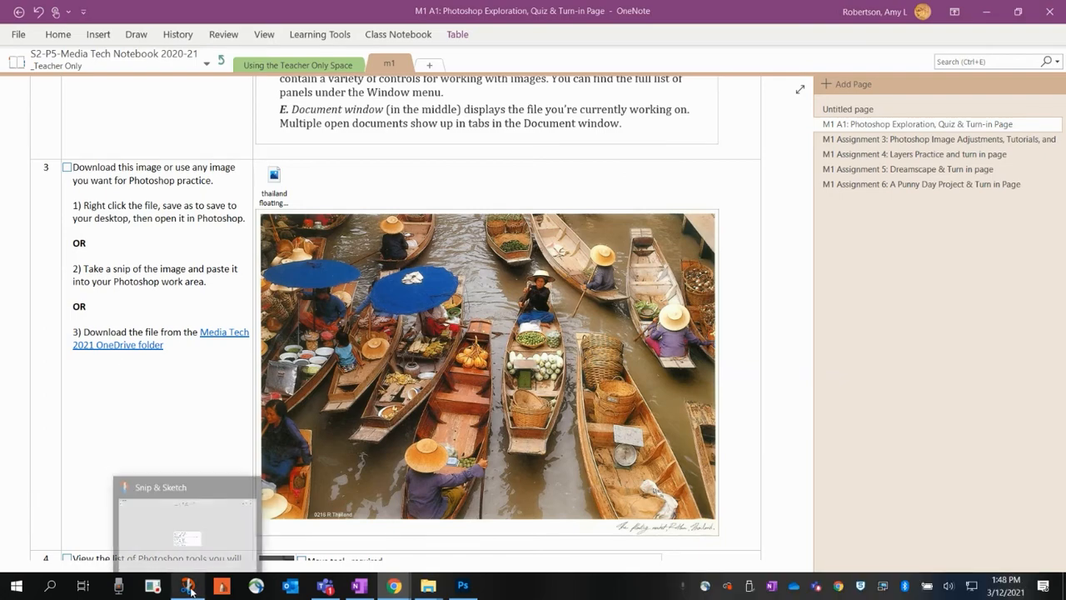
{"action": "left_click", "coordinate": [189, 589]}
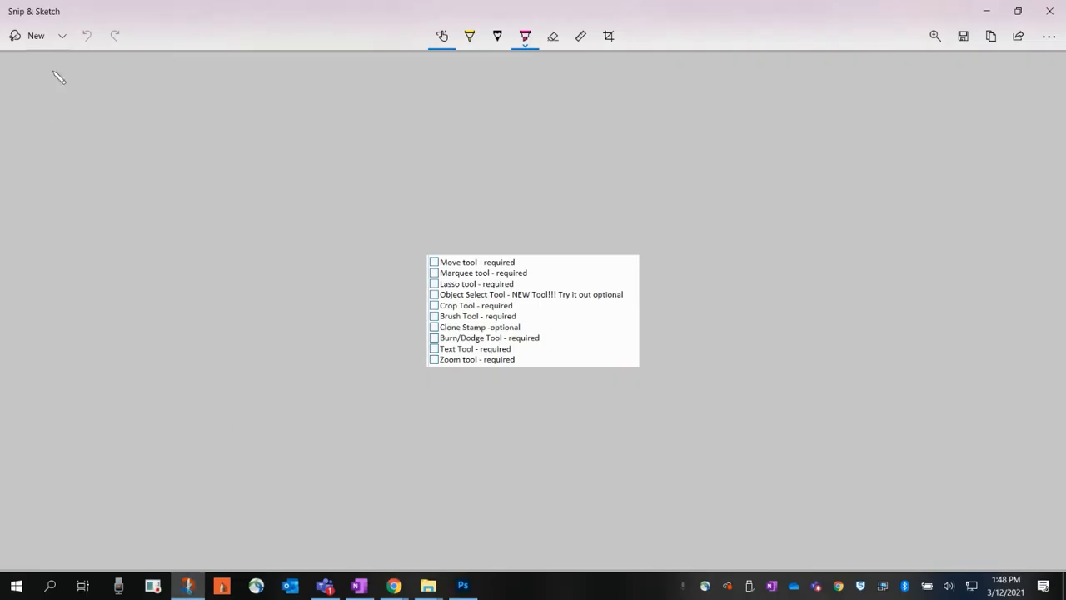
{"action": "left_click", "coordinate": [34, 35]}
{"action": "mouse_move", "coordinate": [264, 207]}
{"action": "left_mouse_down"}
{"action": "mouse_move", "coordinate": [571, 484]}
{"action": "mouse_move", "coordinate": [715, 522]}
{"action": "left_mouse_up"}
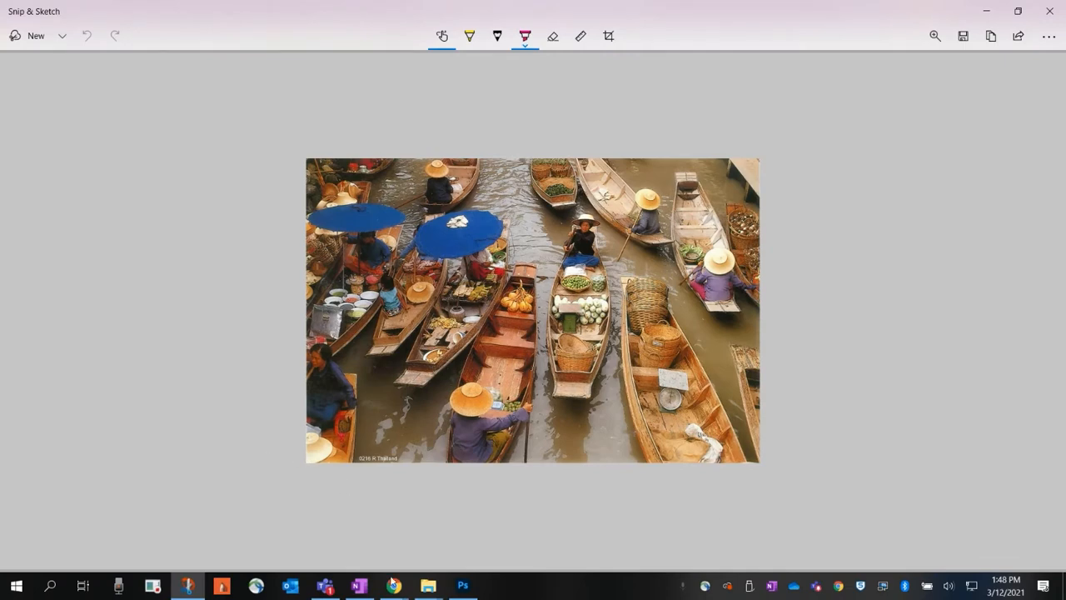
Switch to Photoshop and create a blank document from the Landscape, 7 x 5 photo preset at 300 ppi
{"action": "left_click", "coordinate": [463, 587]}
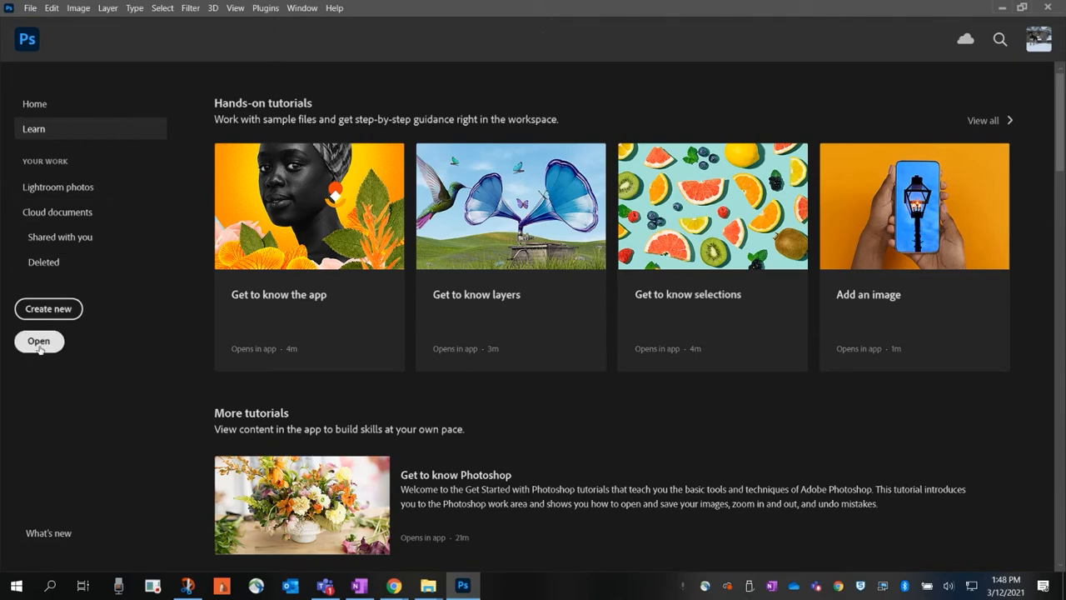
{"action": "left_click", "coordinate": [49, 308]}
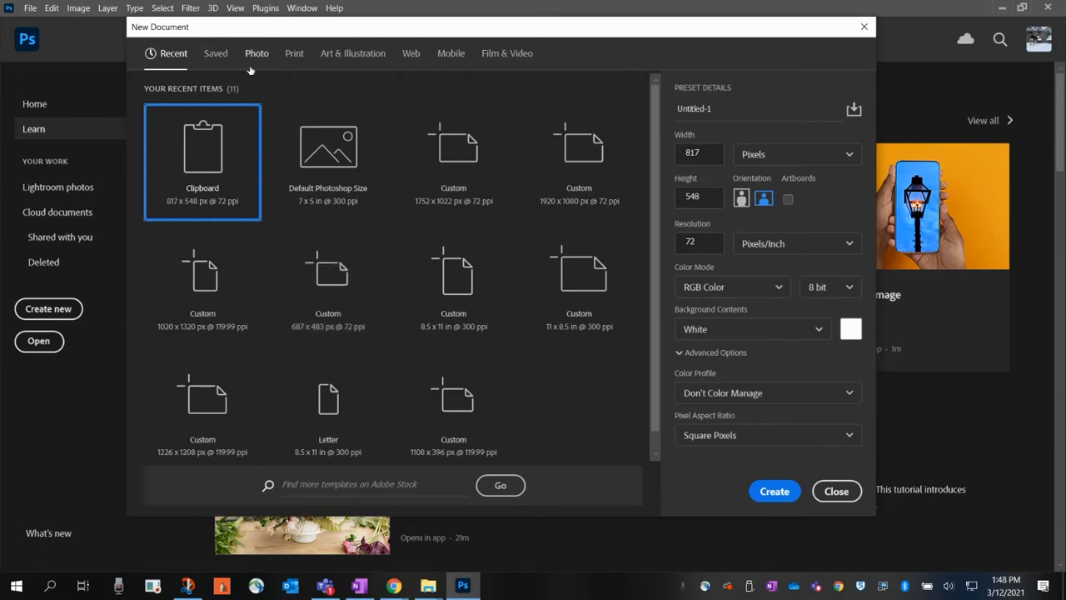
{"action": "left_click", "coordinate": [294, 57]}
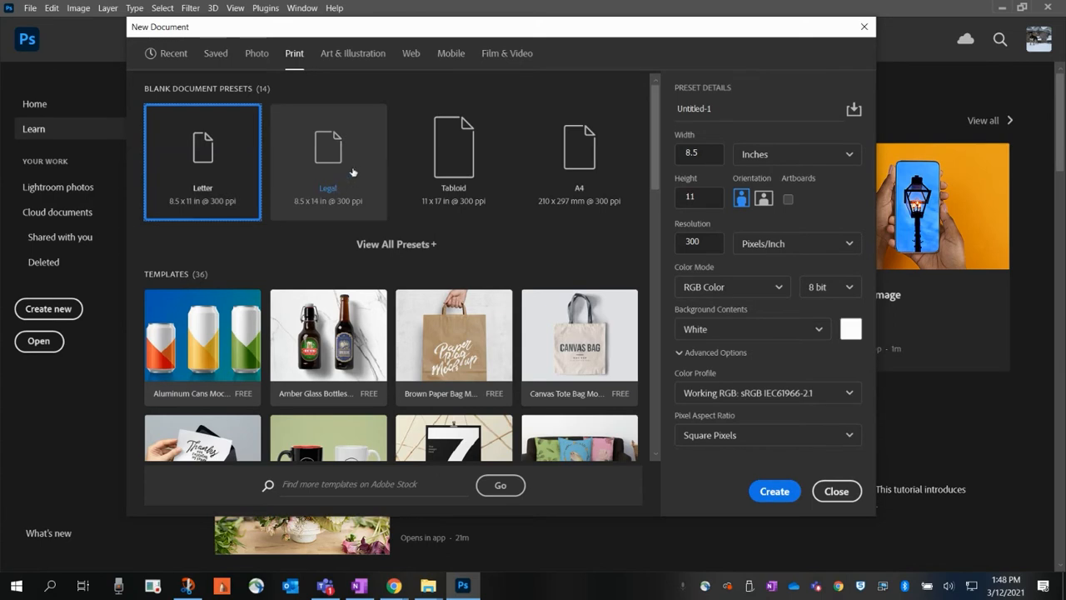
{"action": "left_click", "coordinate": [258, 56]}
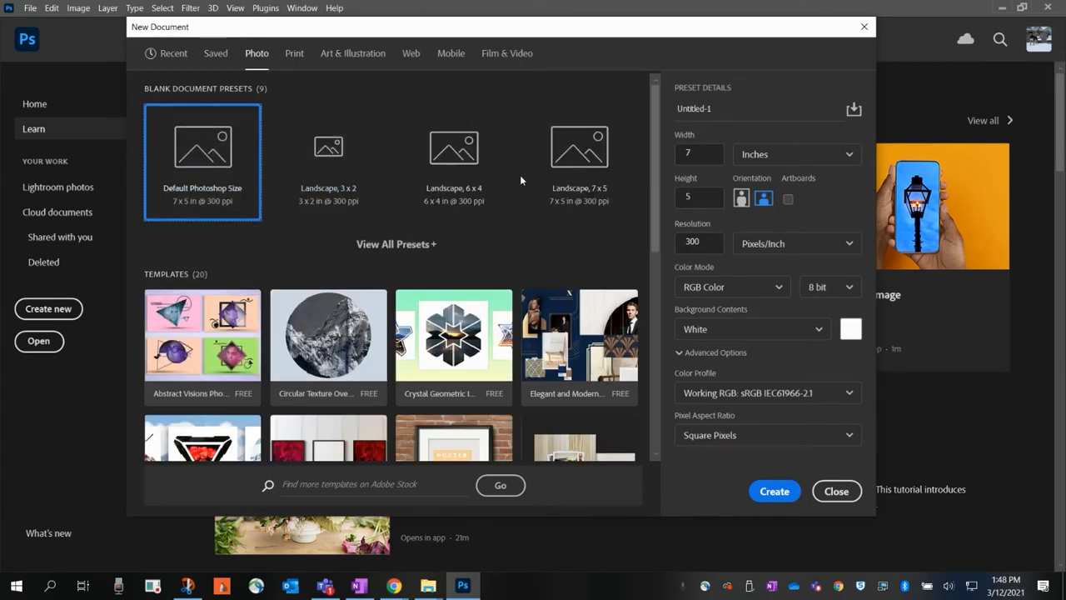
{"action": "left_click", "coordinate": [571, 183]}
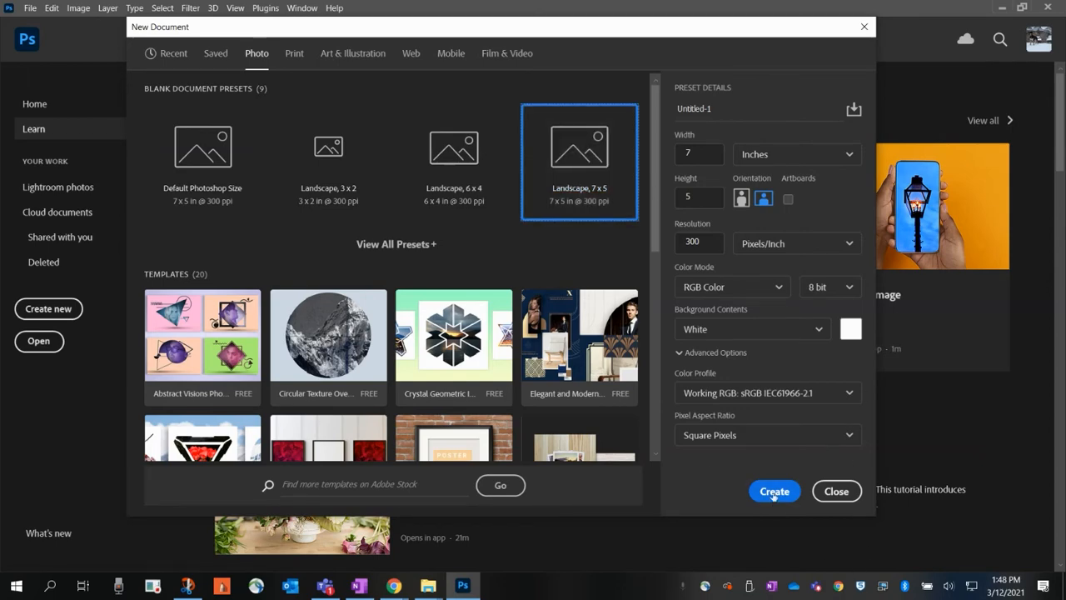
{"action": "scroll", "coordinate": [320, 376], "scroll_direction": "down", "scroll_amount": 1}
{"action": "scroll", "coordinate": [320, 376], "scroll_direction": "down", "scroll_amount": 1}
{"action": "scroll", "coordinate": [320, 377], "scroll_direction": "up", "scroll_amount": 2}
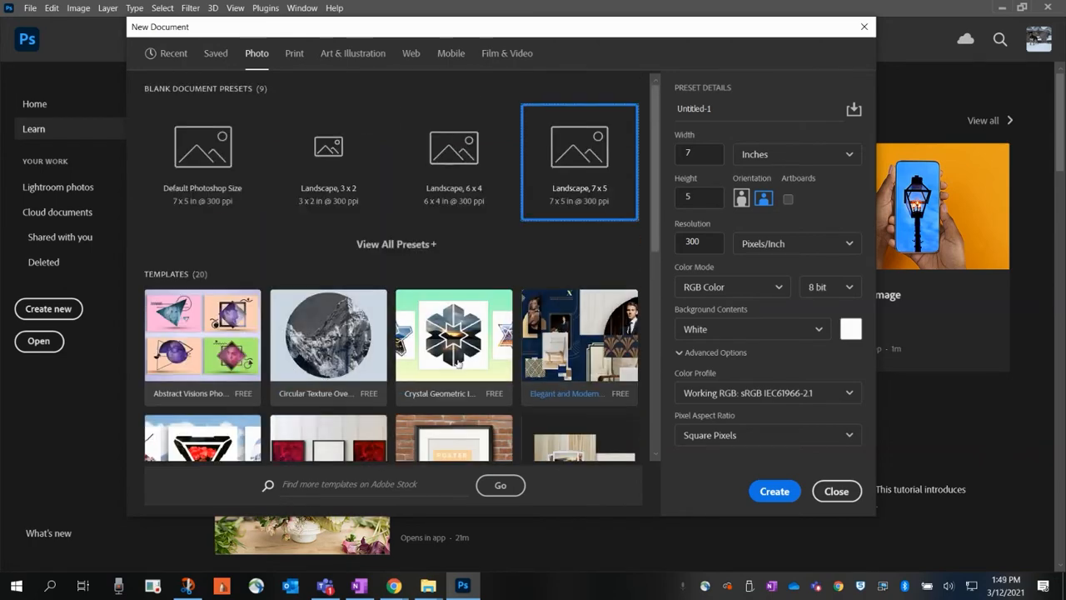
{"action": "left_click", "coordinate": [773, 498]}
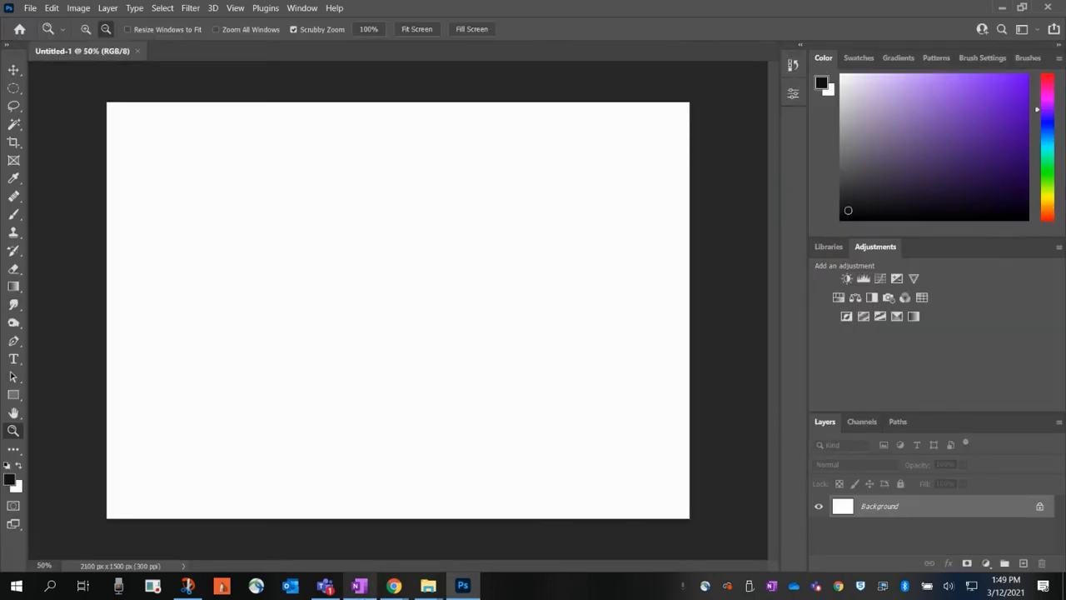
Check the captured snip in Snip & Sketch and paste it into the blank Photoshop document
{"action": "left_click", "coordinate": [188, 586]}
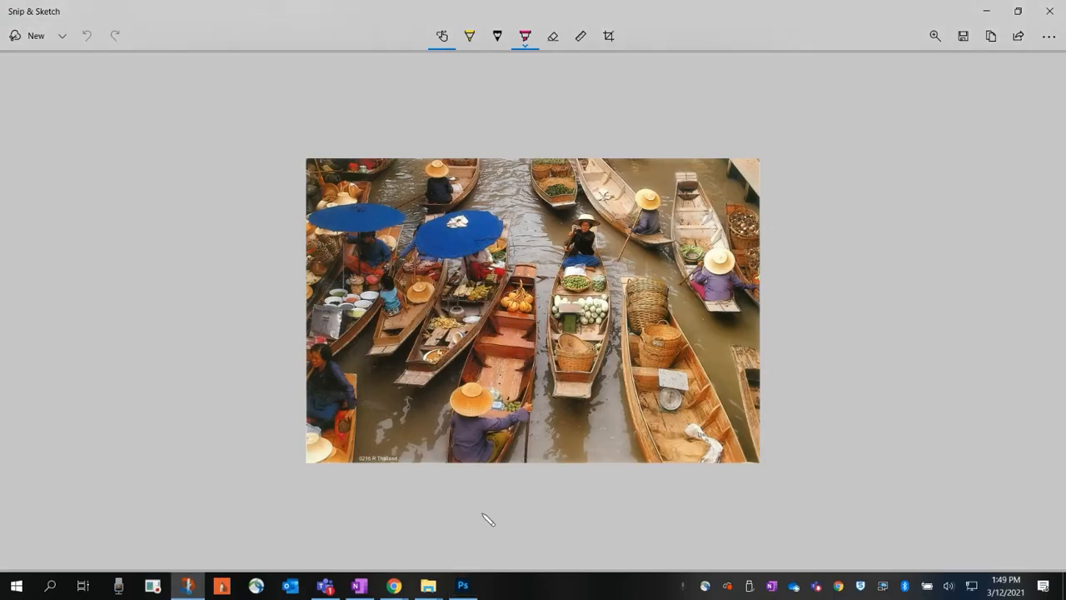
{"action": "left_click", "coordinate": [463, 586]}
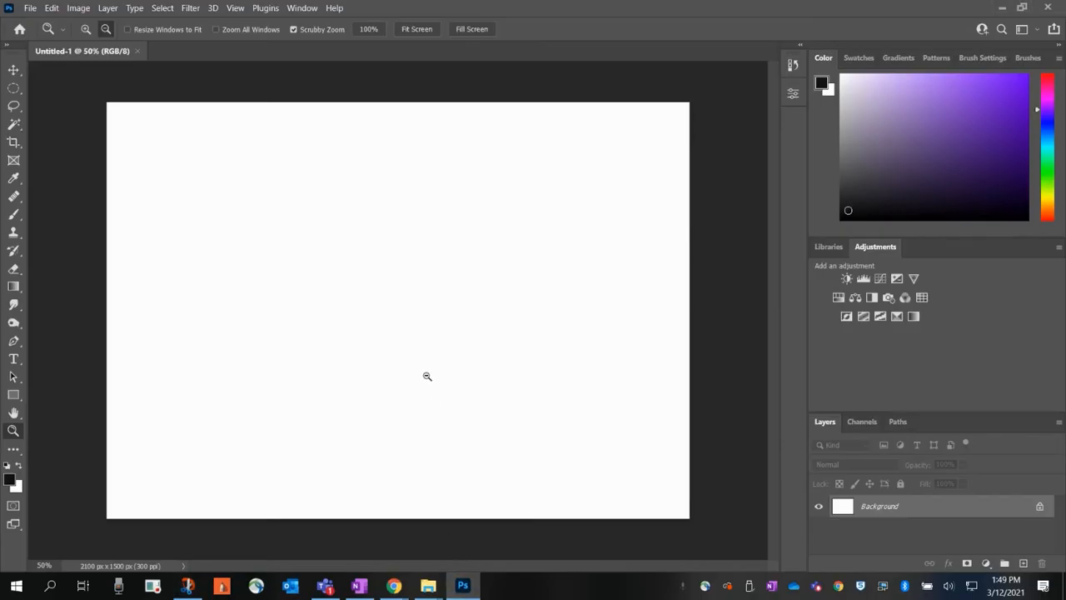
{"action": "key", "text": "ctrl+v"}
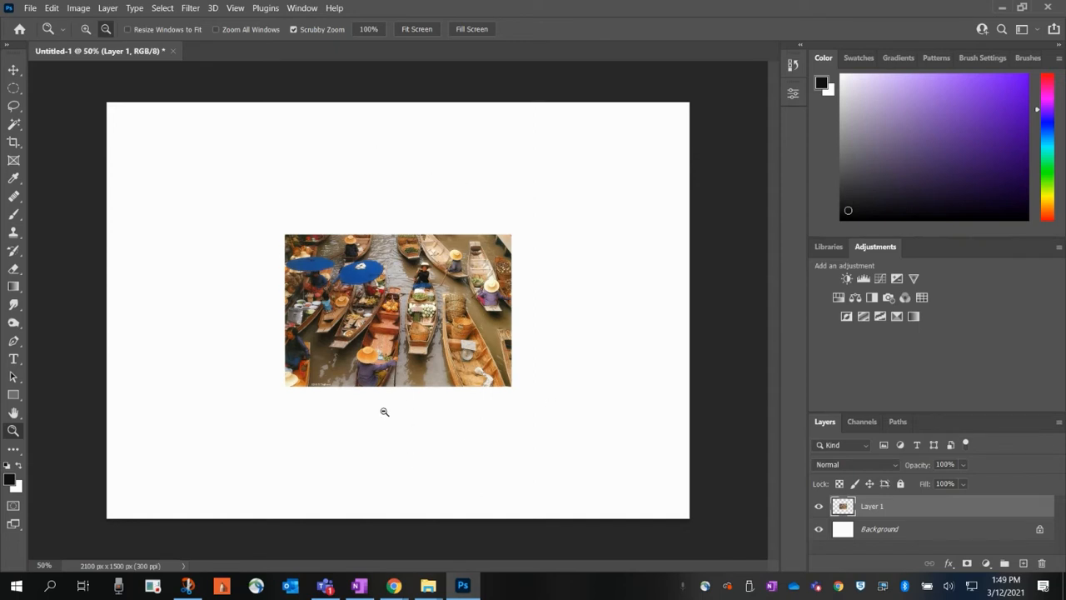
Open the image "digital citizen .jpg" from the computer's Downloads folder as a separate document
{"action": "left_click", "coordinate": [30, 8]}
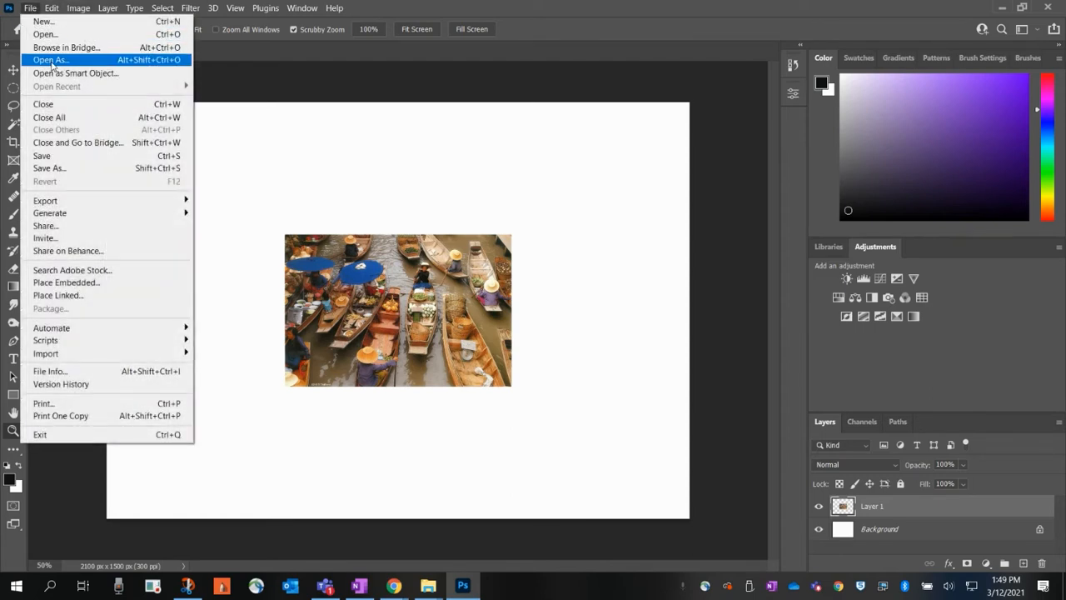
{"action": "left_click", "coordinate": [45, 34]}
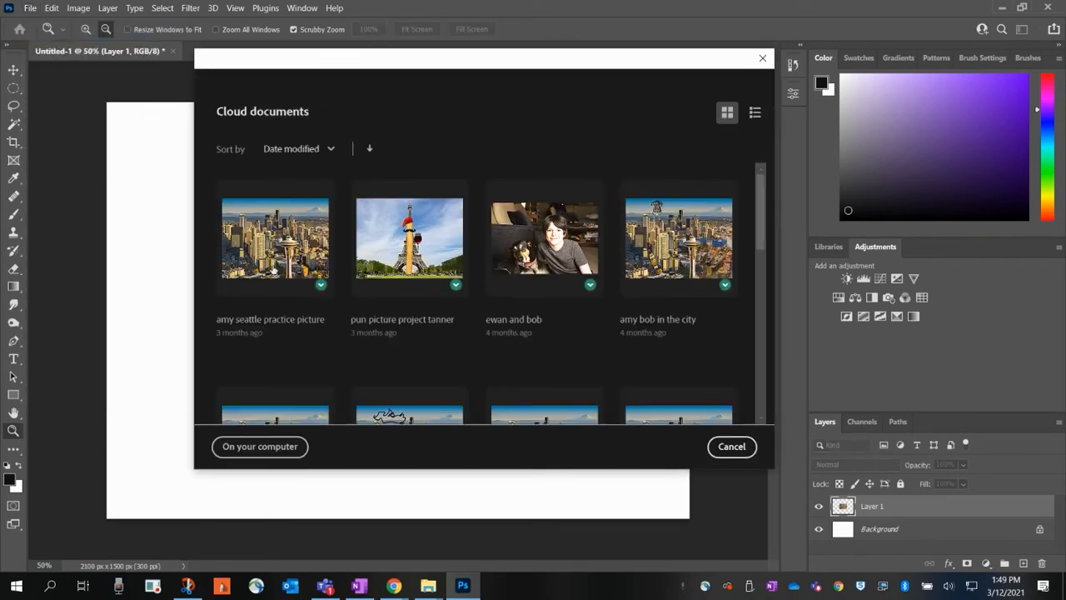
{"action": "scroll", "coordinate": [324, 334], "scroll_direction": "down", "scroll_amount": 2}
{"action": "scroll", "coordinate": [327, 324], "scroll_direction": "up", "scroll_amount": 2}
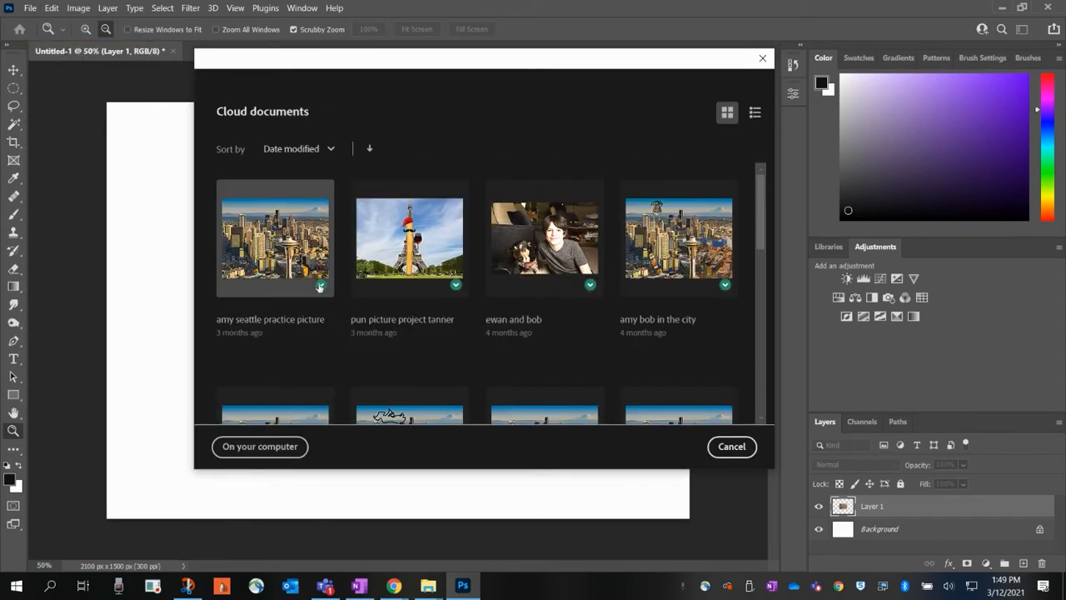
{"action": "left_click", "coordinate": [260, 447]}
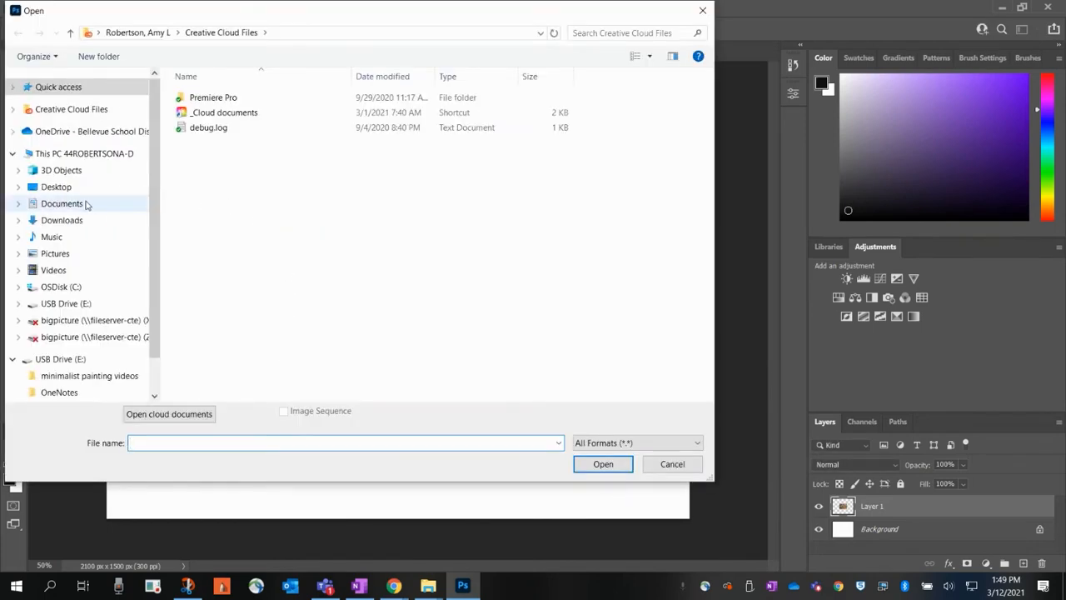
{"action": "left_click", "coordinate": [70, 224]}
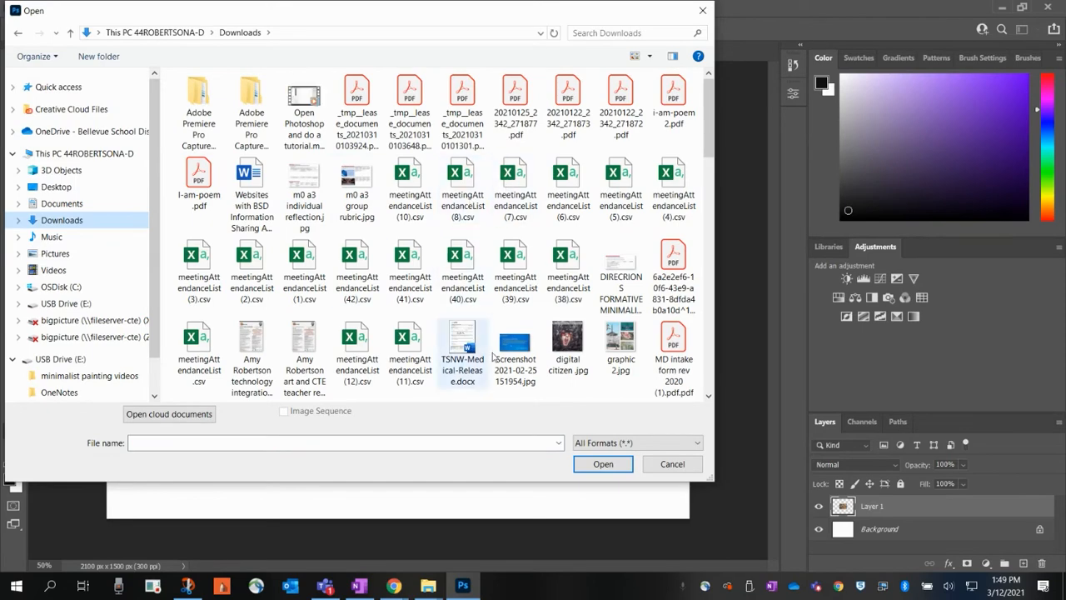
{"action": "double_click", "coordinate": [573, 337]}
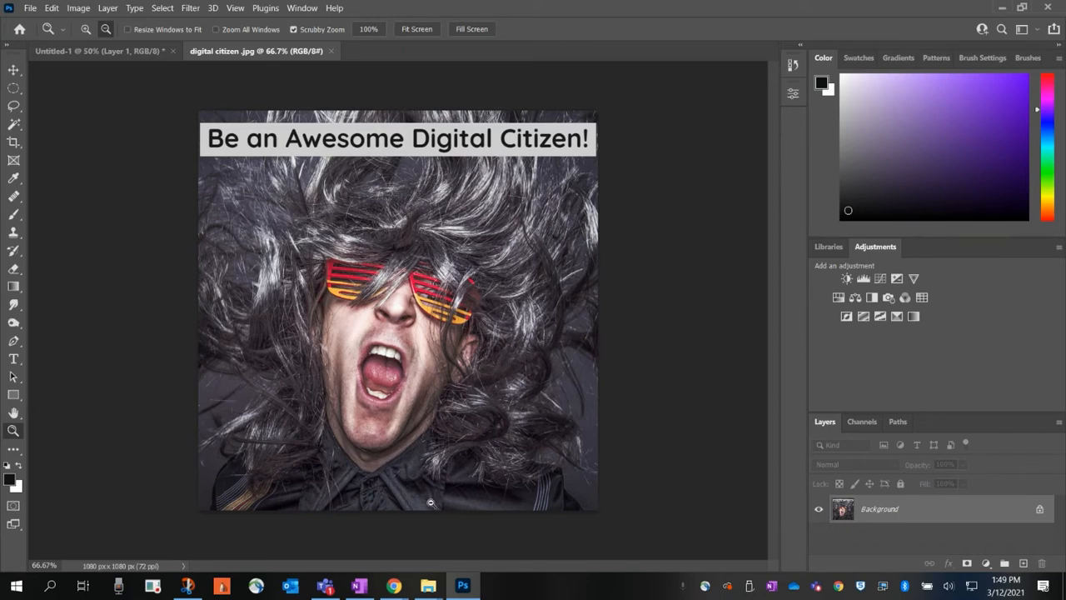
View the attached Thailand image file's available actions in OneNote and return to the Untitled-1 document in Photoshop
{"action": "left_click", "coordinate": [359, 586]}
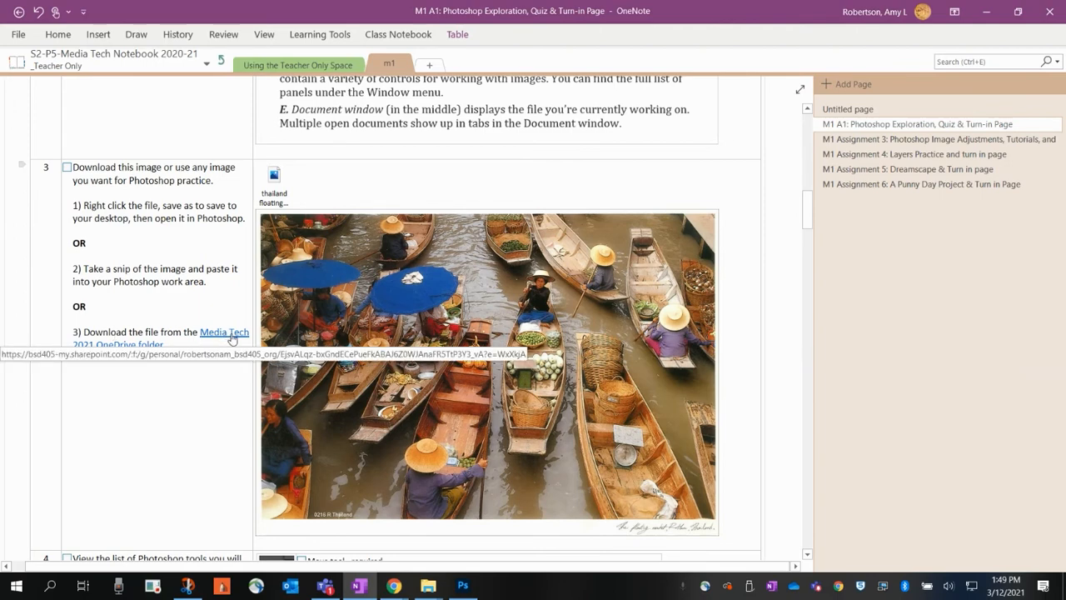
{"action": "right_click", "coordinate": [278, 185]}
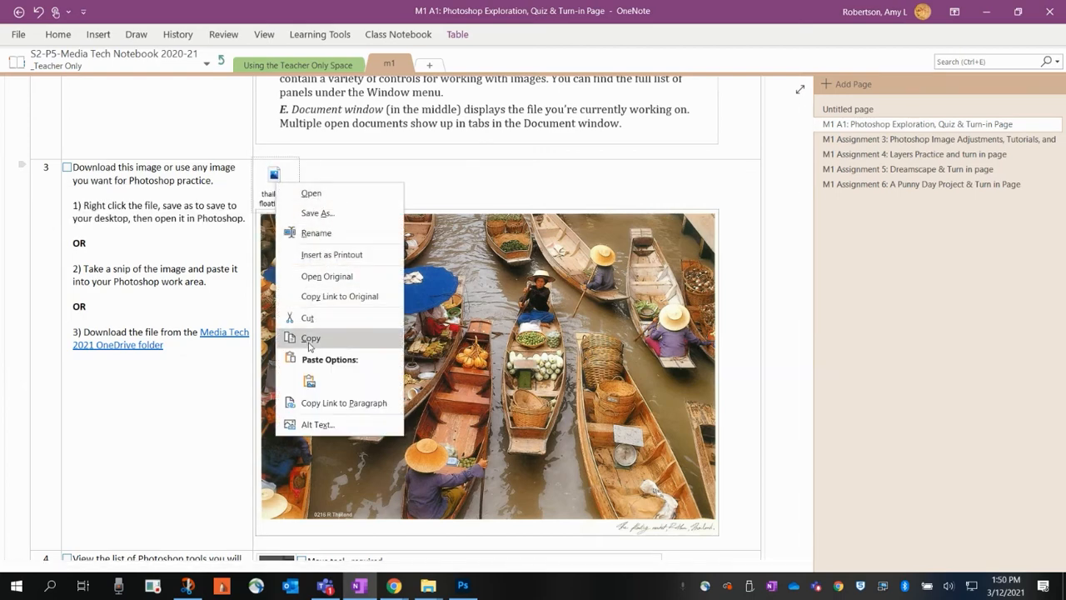
{"action": "left_click", "coordinate": [117, 392]}
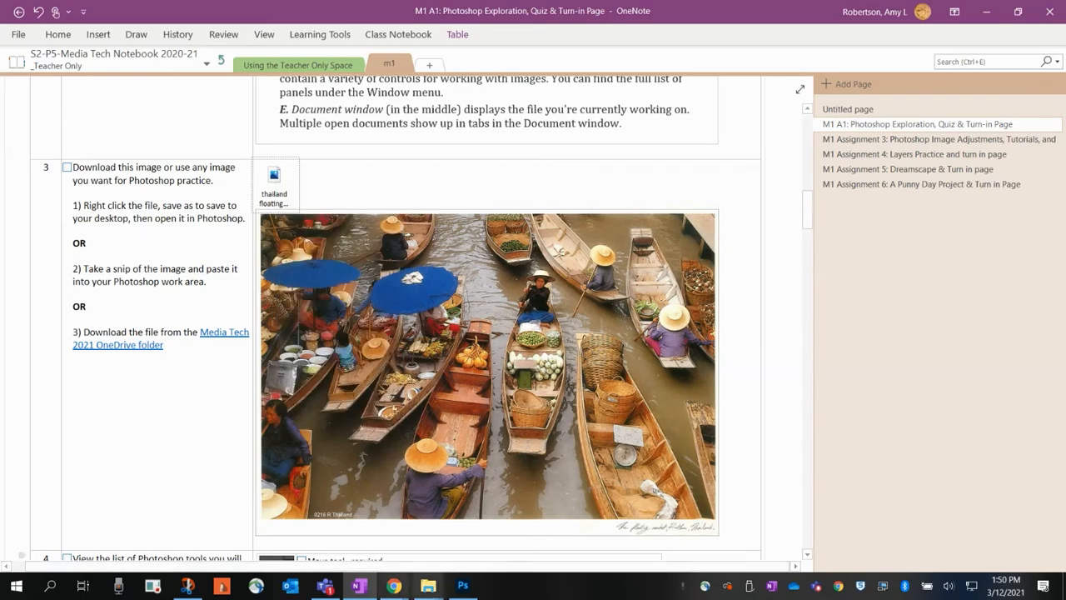
{"action": "left_click", "coordinate": [463, 586]}
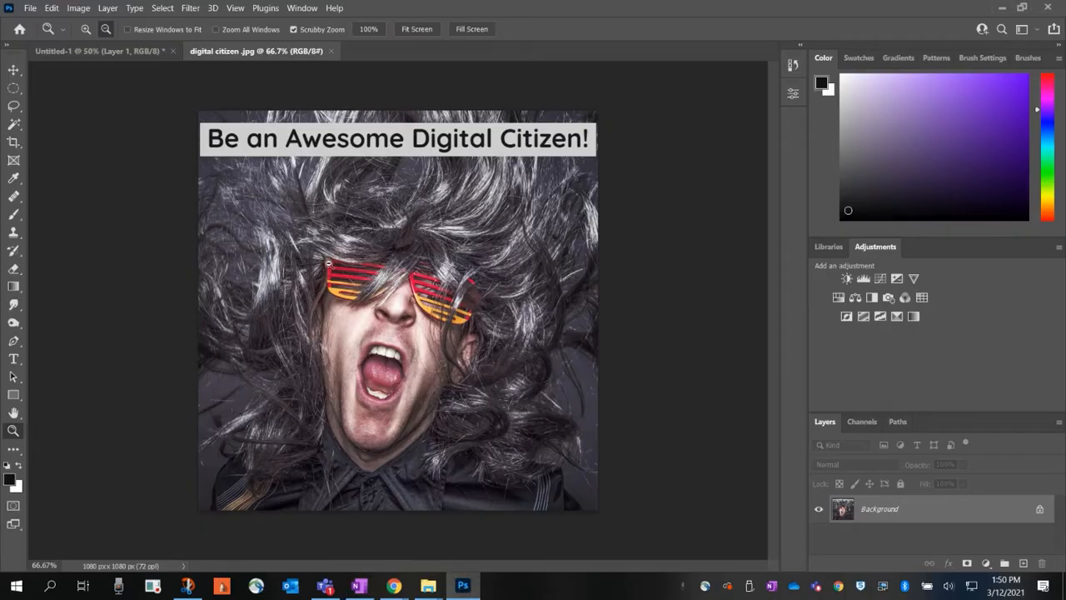
{"action": "left_click", "coordinate": [150, 55]}
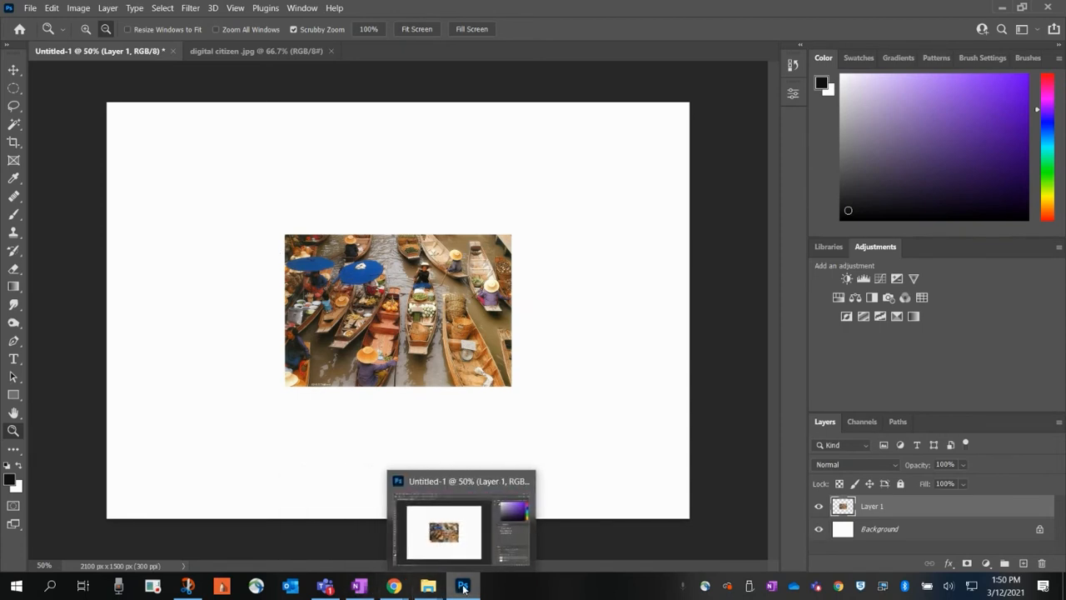
Switch to OneNote and review the assignment's lists of required and optional Photoshop tools in rows 4 and 6
{"action": "mouse_move", "coordinate": [367, 588]}
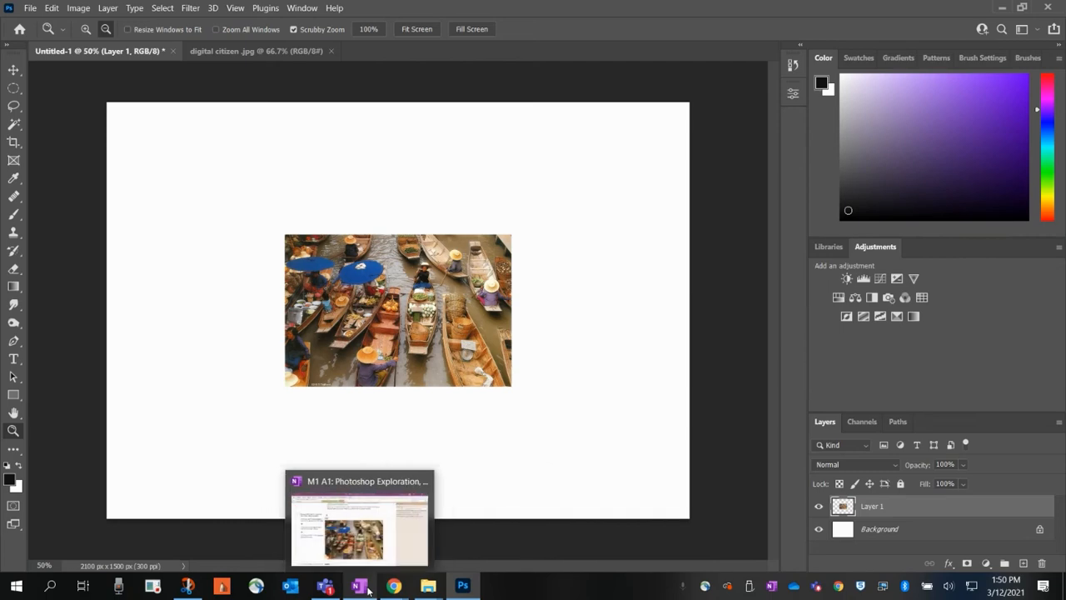
{"action": "left_click", "coordinate": [367, 588]}
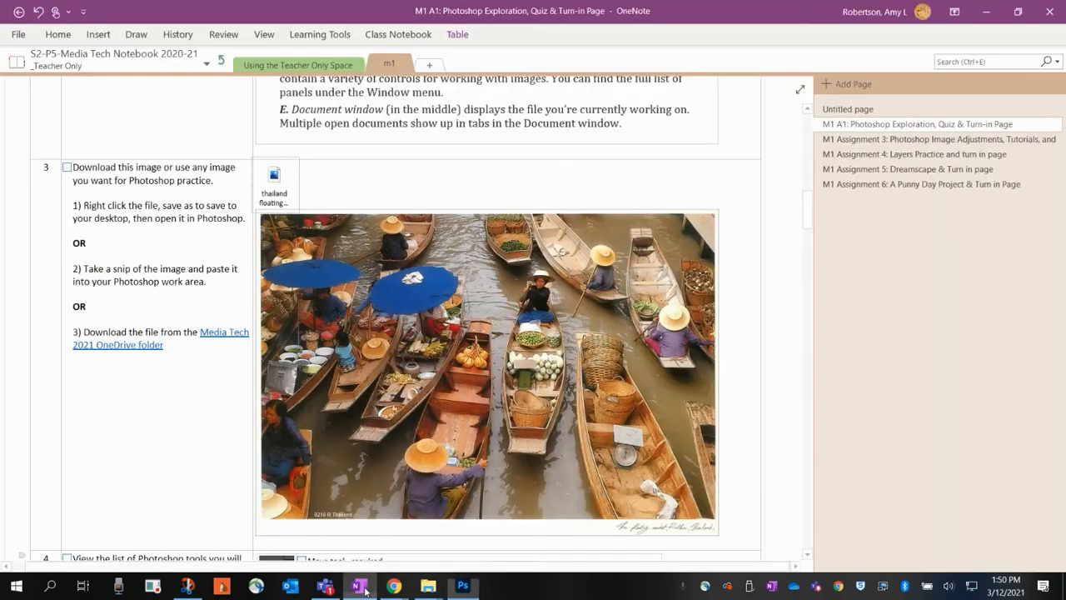
{"action": "scroll", "coordinate": [175, 327], "scroll_direction": "down", "scroll_amount": 5}
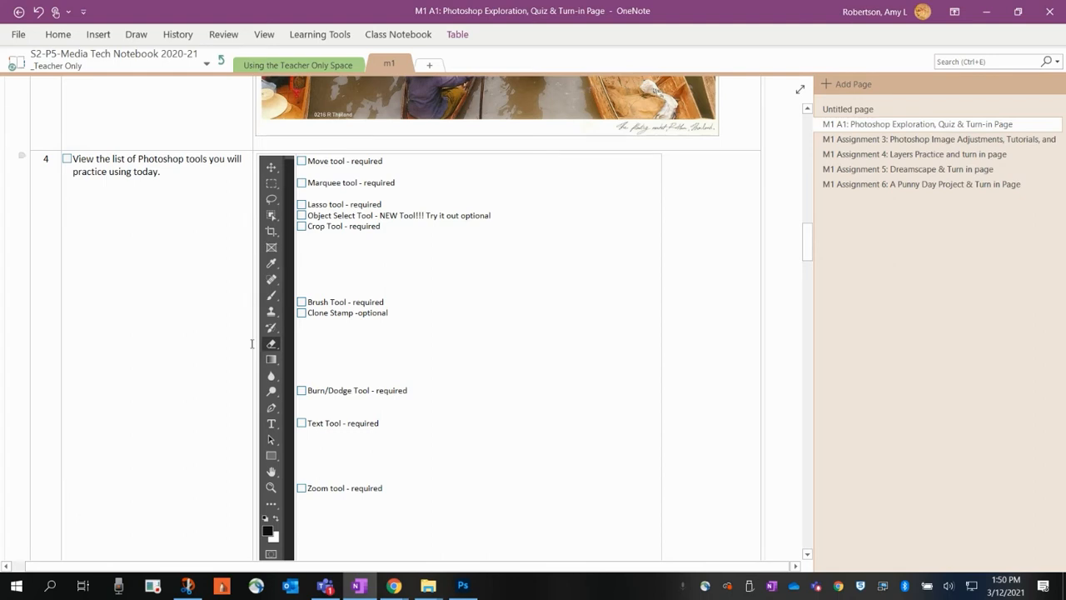
{"action": "scroll", "coordinate": [251, 343], "scroll_direction": "down", "scroll_amount": 1}
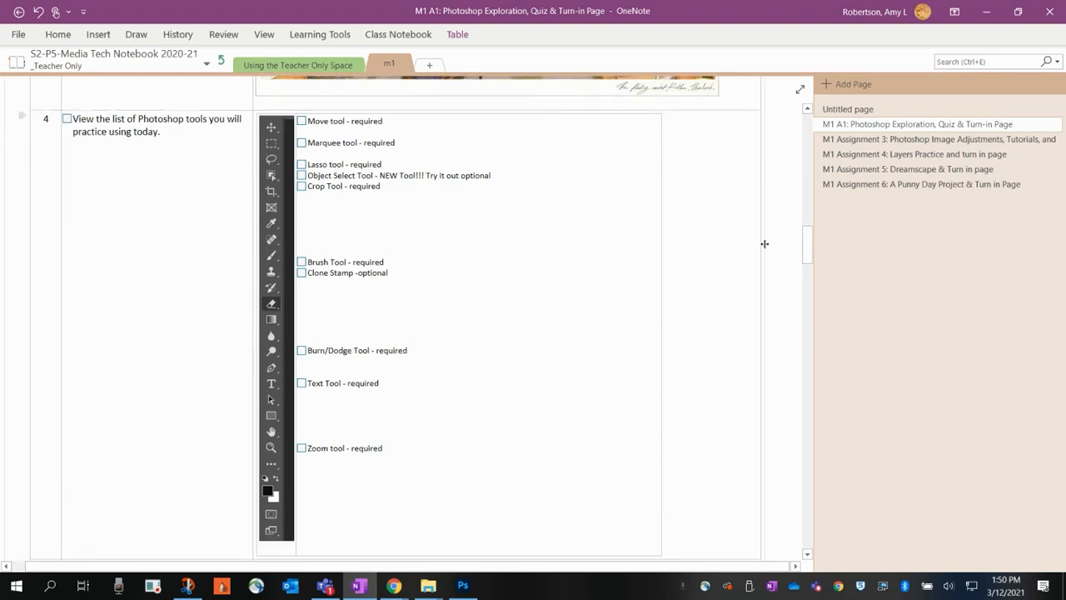
{"action": "left_click_drag", "start_coordinate": [807, 245], "coordinate": [821, 281]}
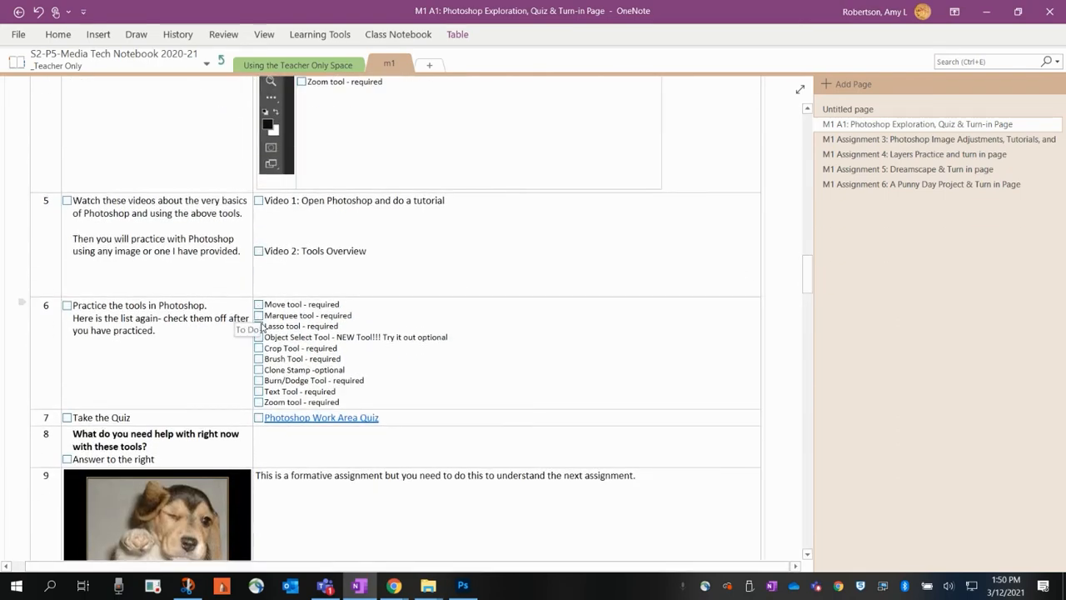
{"action": "mouse_move", "coordinate": [809, 278]}
{"action": "left_mouse_down"}
{"action": "mouse_move", "coordinate": [817, 257]}
{"action": "mouse_move", "coordinate": [810, 265]}
{"action": "left_mouse_up"}
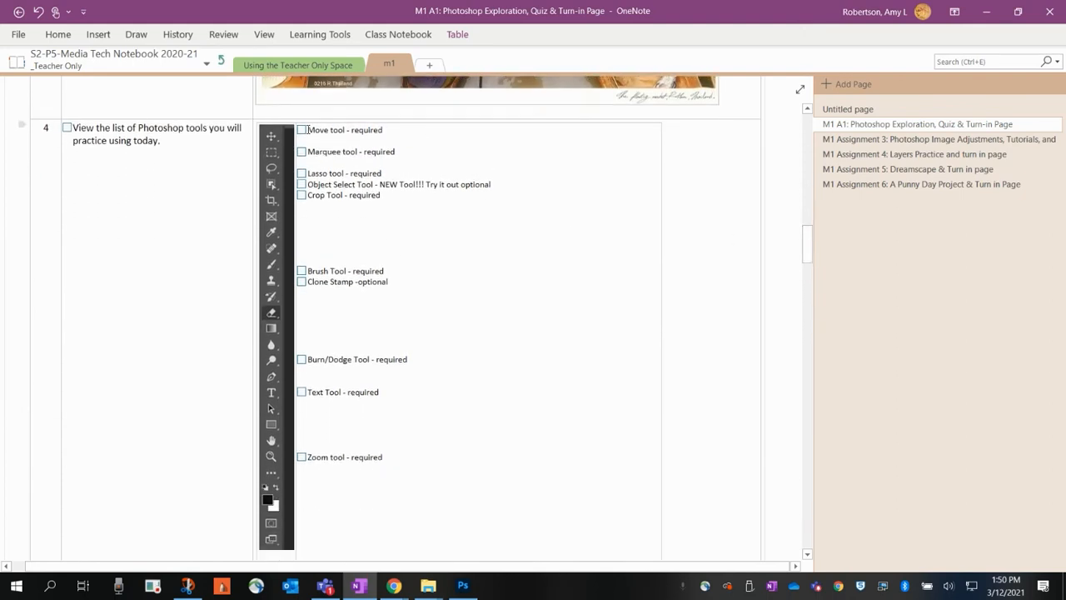
Switch to Photoshop and use the Move tool to shift the pasted market photo toward the canvas's upper-left area
{"action": "left_click", "coordinate": [463, 586]}
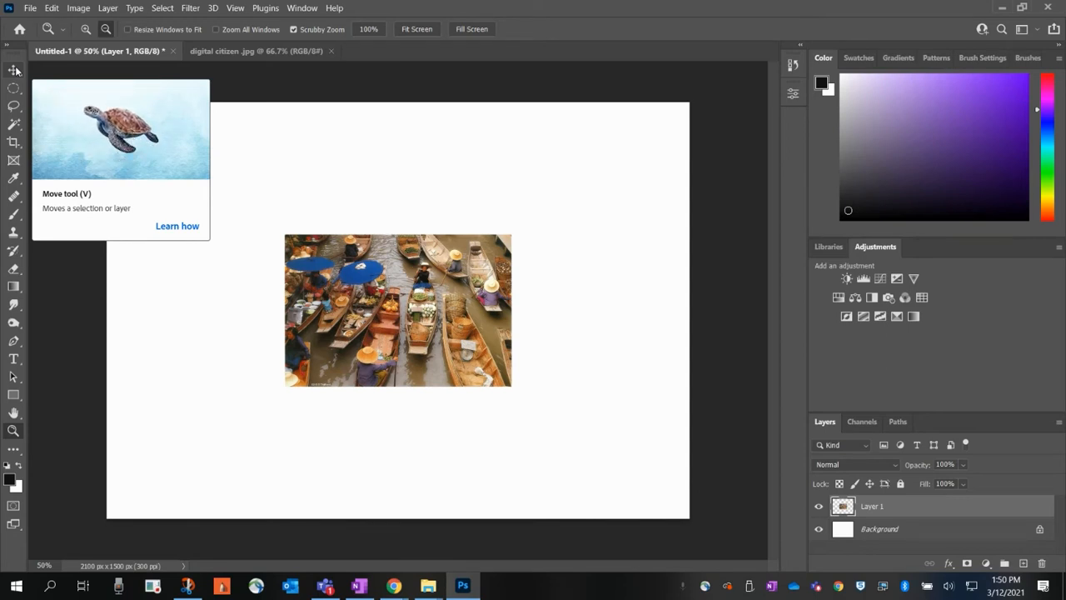
{"action": "left_click", "coordinate": [405, 309]}
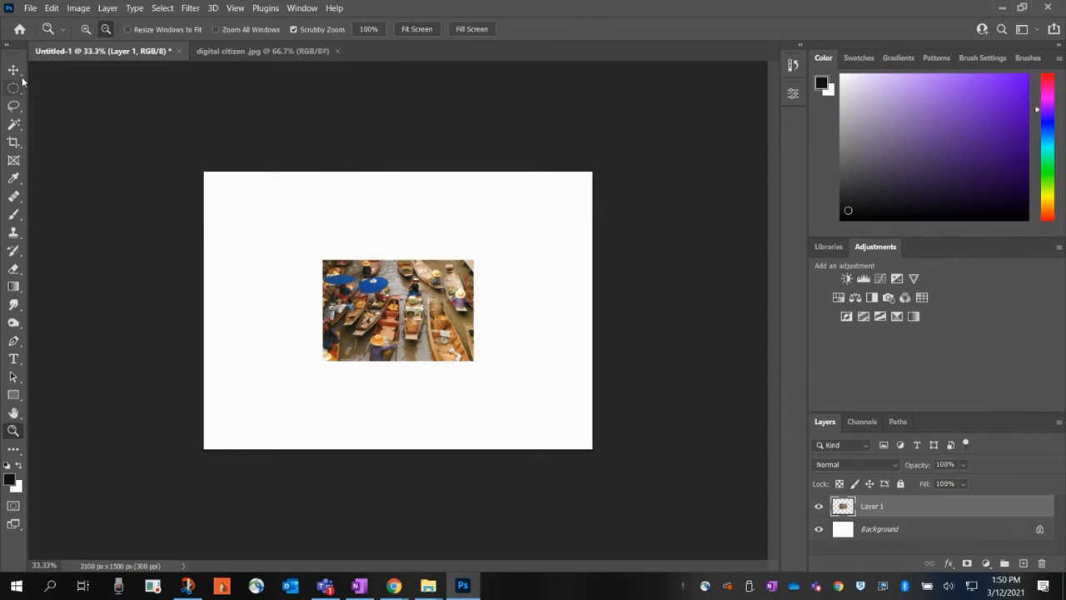
{"action": "left_click", "coordinate": [86, 29]}
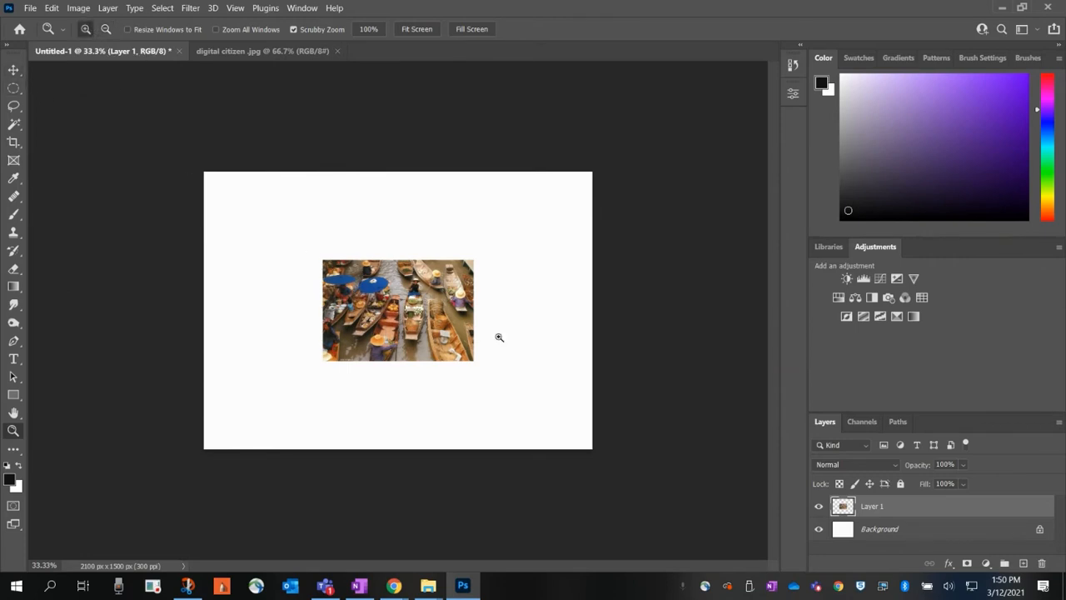
{"action": "left_click", "coordinate": [425, 320]}
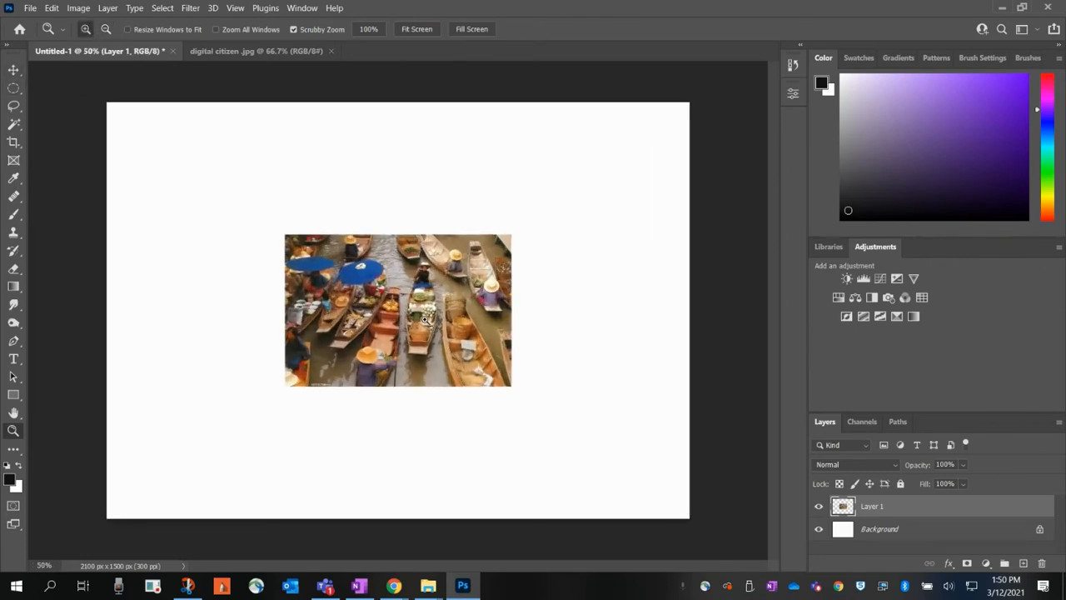
{"action": "left_click", "coordinate": [14, 70]}
{"action": "left_click_drag", "start_coordinate": [365, 317], "coordinate": [279, 250]}
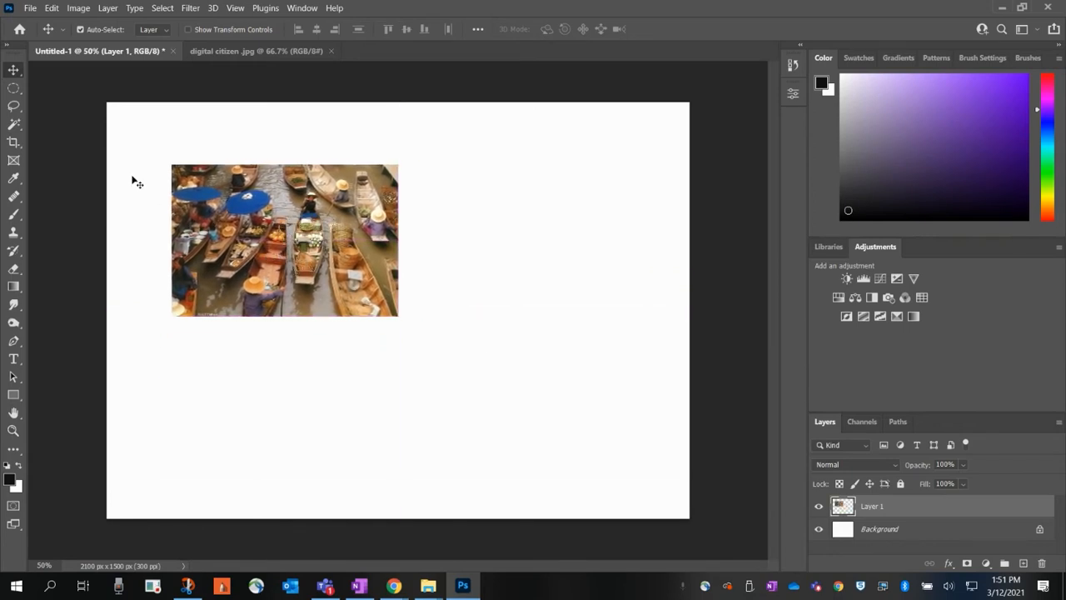
Draw an elliptical marquee selection on the blank canvas beside the market photo and deselect it
{"action": "left_click", "coordinate": [15, 88]}
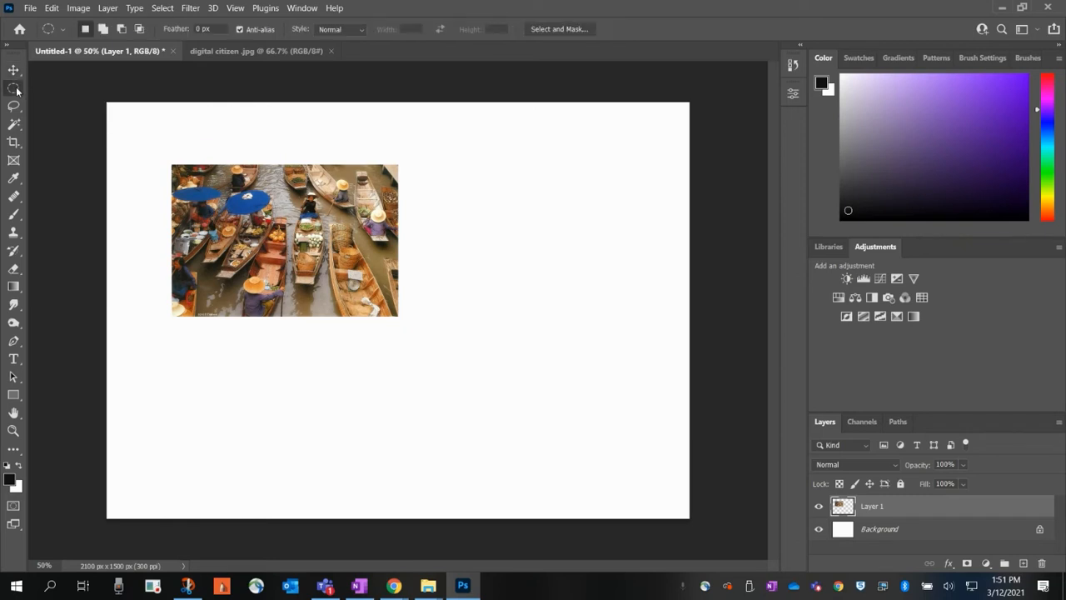
{"action": "left_click_drag", "start_coordinate": [462, 197], "coordinate": [577, 321]}
{"action": "left_click", "coordinate": [587, 318]}
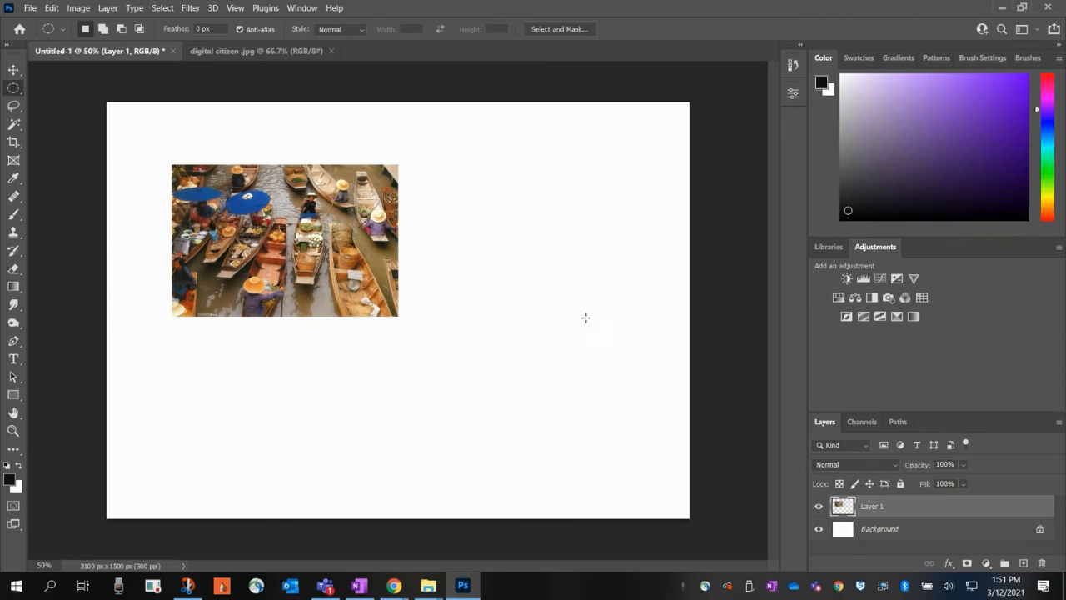
Choose the Rectangular Marquee tool and examine the tool variants grouped with the Move, Lasso and Crop tools
{"action": "right_click", "coordinate": [19, 92]}
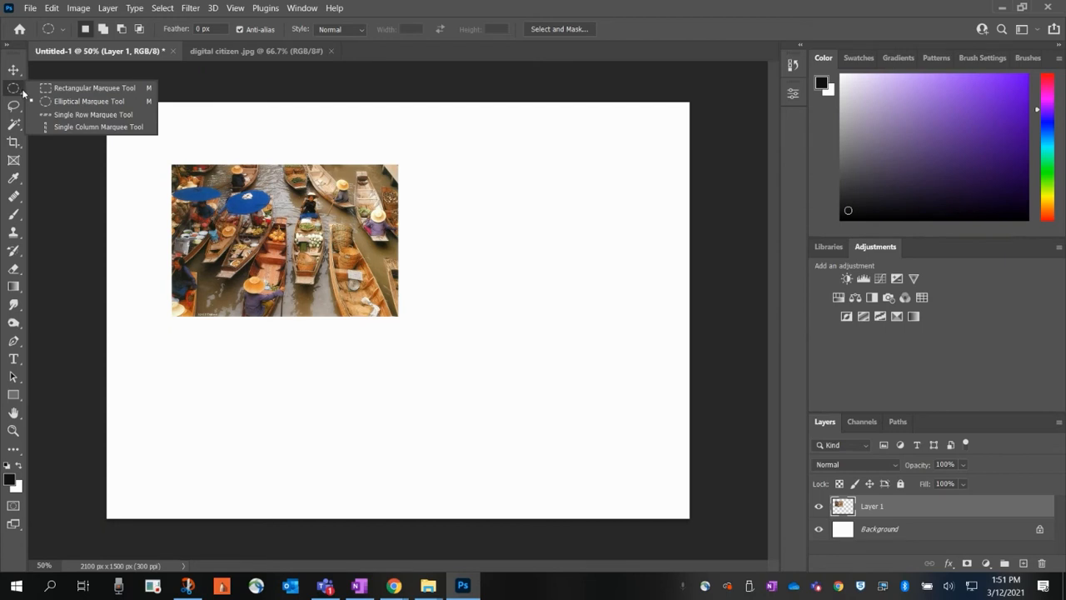
{"action": "left_click", "coordinate": [69, 90]}
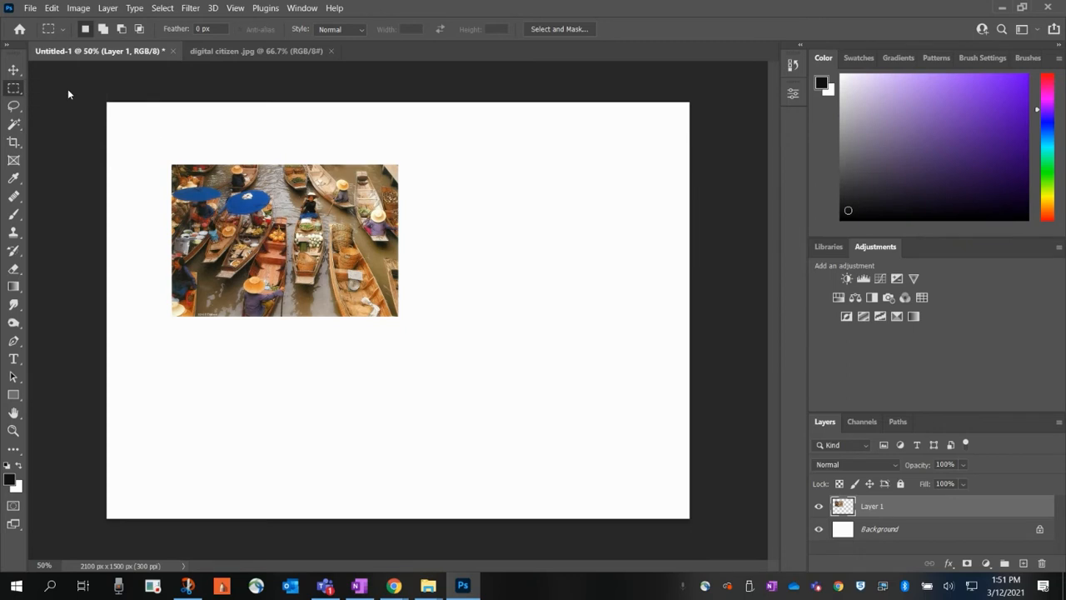
{"action": "left_click", "coordinate": [15, 71]}
{"action": "right_click", "coordinate": [16, 73]}
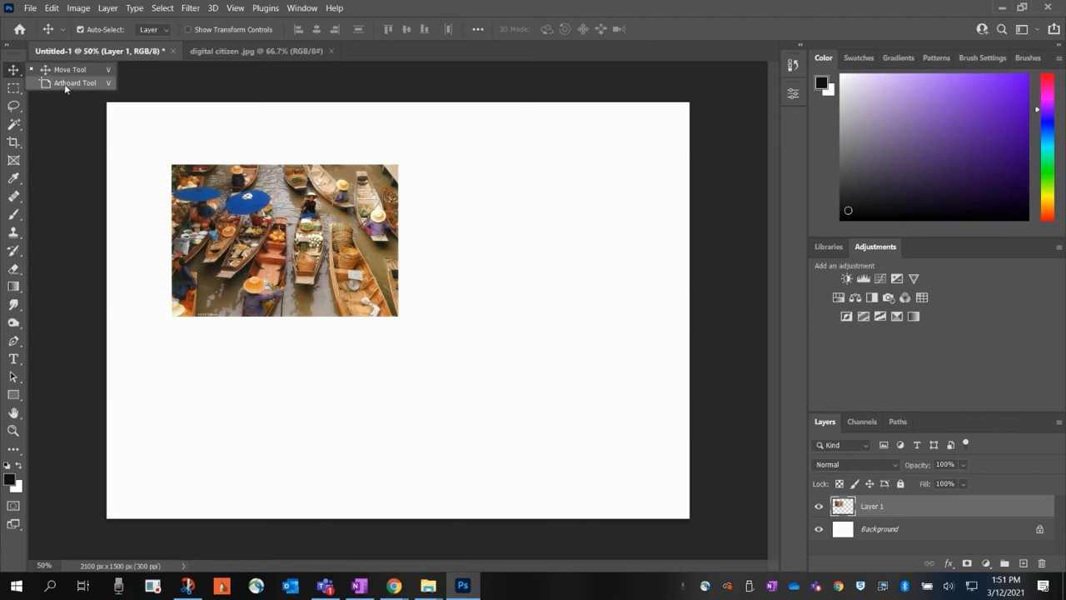
{"action": "left_click", "coordinate": [17, 90]}
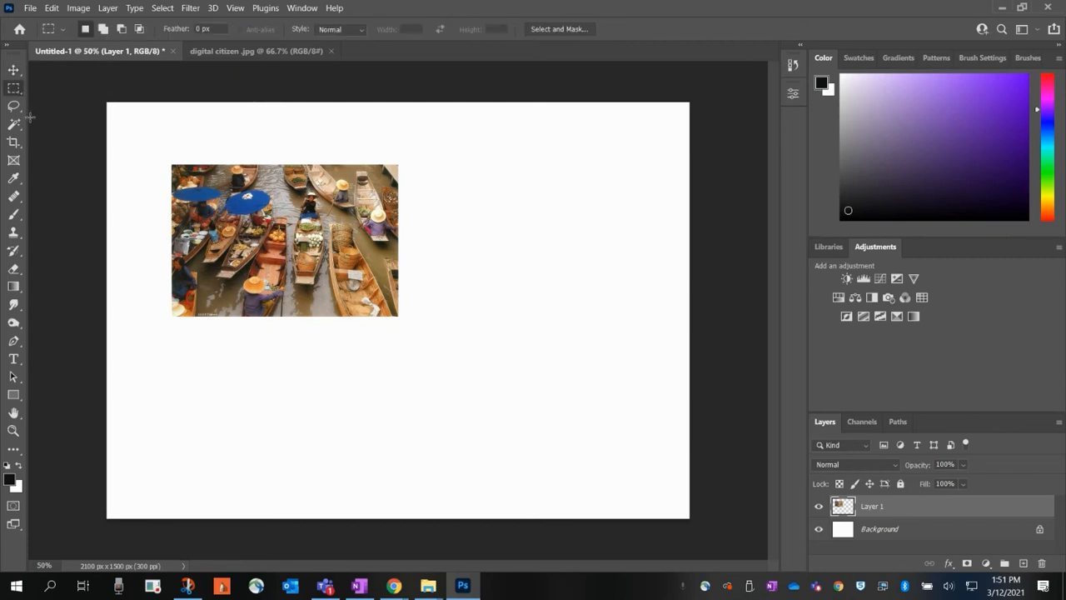
{"action": "left_click", "coordinate": [13, 105]}
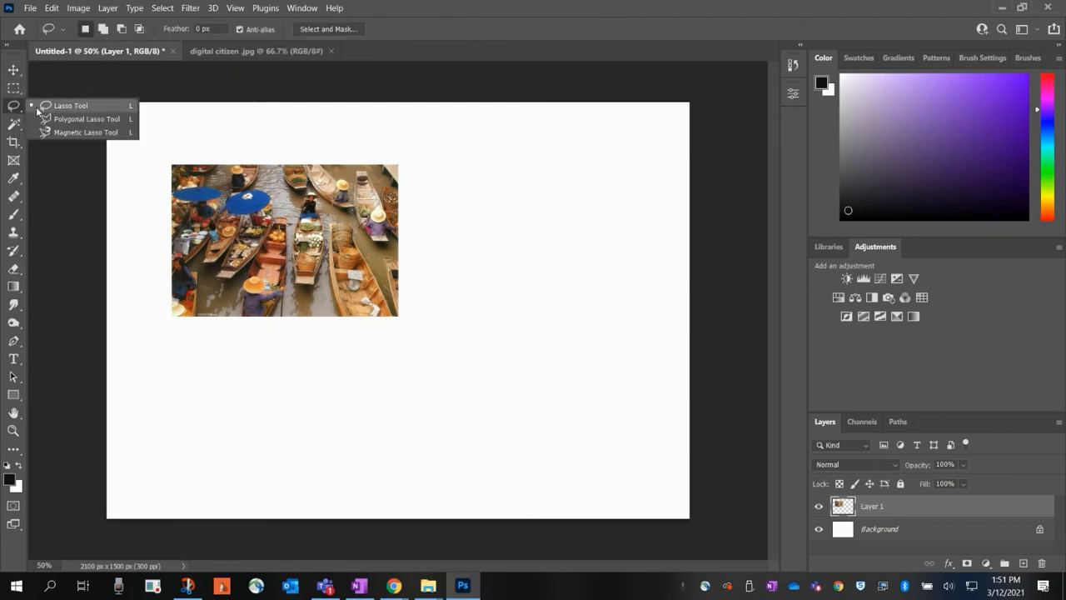
{"action": "left_click", "coordinate": [14, 143]}
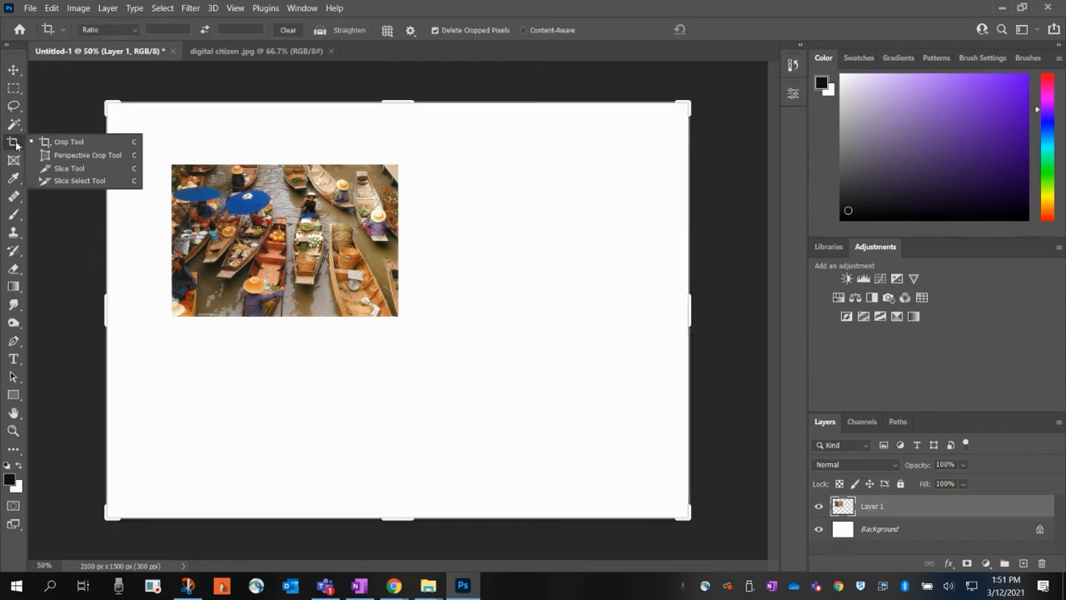
Select the whole market photo with the Rectangular Marquee tool and copy it to a new layer
{"action": "left_click", "coordinate": [16, 89]}
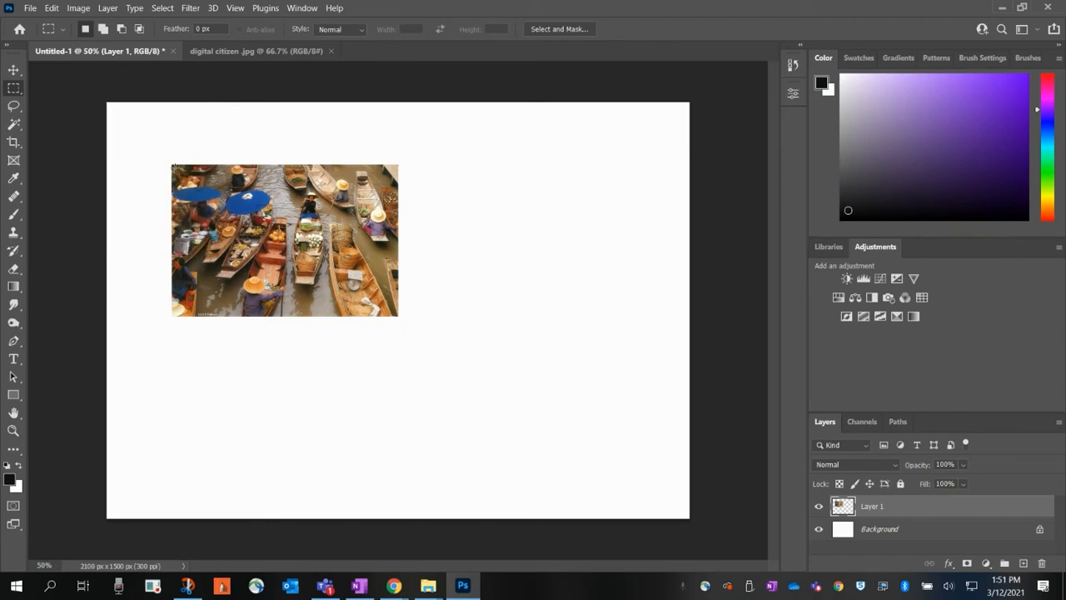
{"action": "left_click_drag", "start_coordinate": [169, 163], "coordinate": [399, 317]}
{"action": "key", "text": "ctrl+j"}
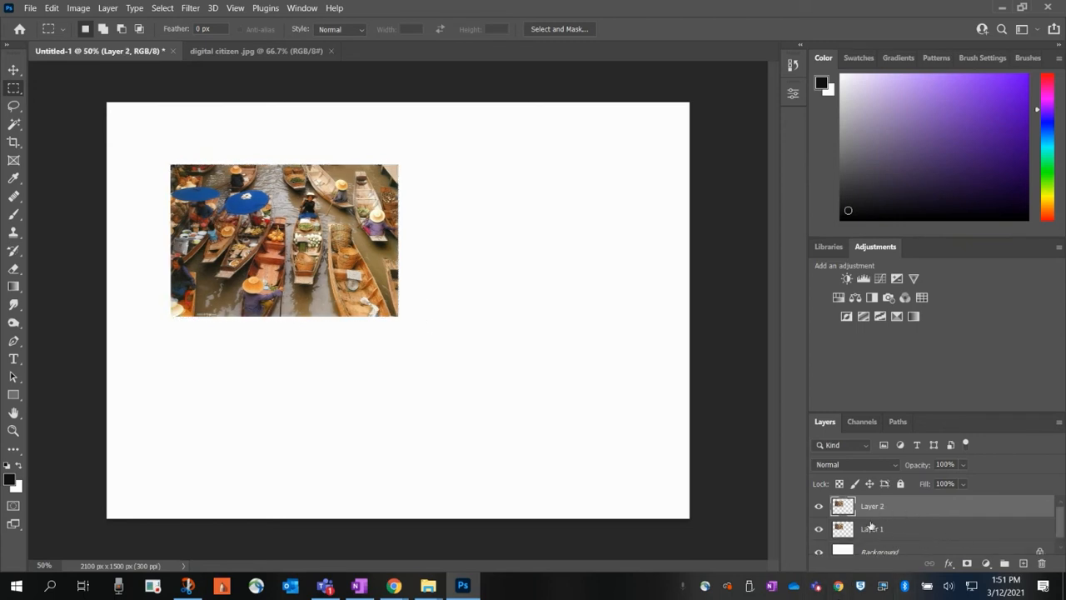
Try cutting a rectangular area around the central boats from Layer 2, make Layer 1 active and clear the selection
{"action": "left_click_drag", "start_coordinate": [223, 203], "coordinate": [285, 269]}
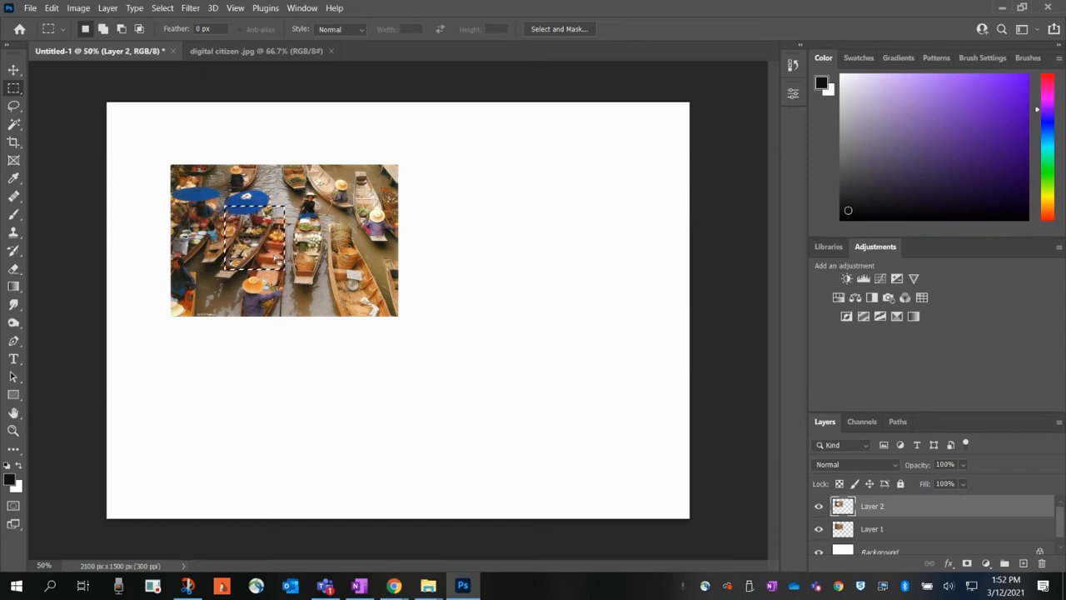
{"action": "key", "text": "ctrl+x"}
{"action": "left_click", "coordinate": [540, 230]}
{"action": "left_click", "coordinate": [870, 532]}
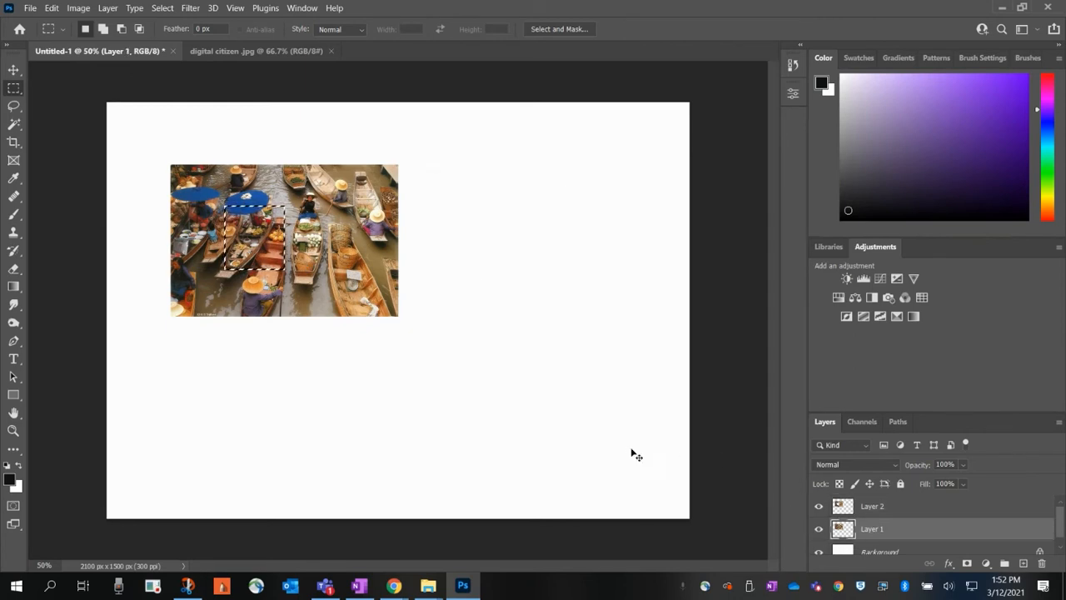
{"action": "left_click", "coordinate": [287, 424]}
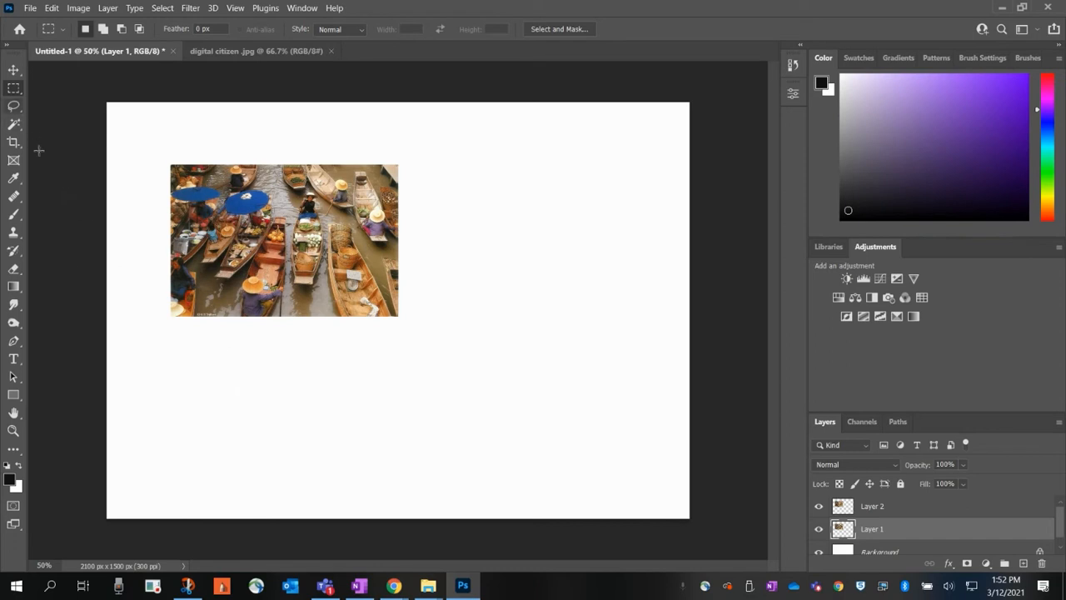
Check the tool list in OneNote, return to Photoshop and crop the canvas to the market photo's edges
{"action": "left_click", "coordinate": [360, 585]}
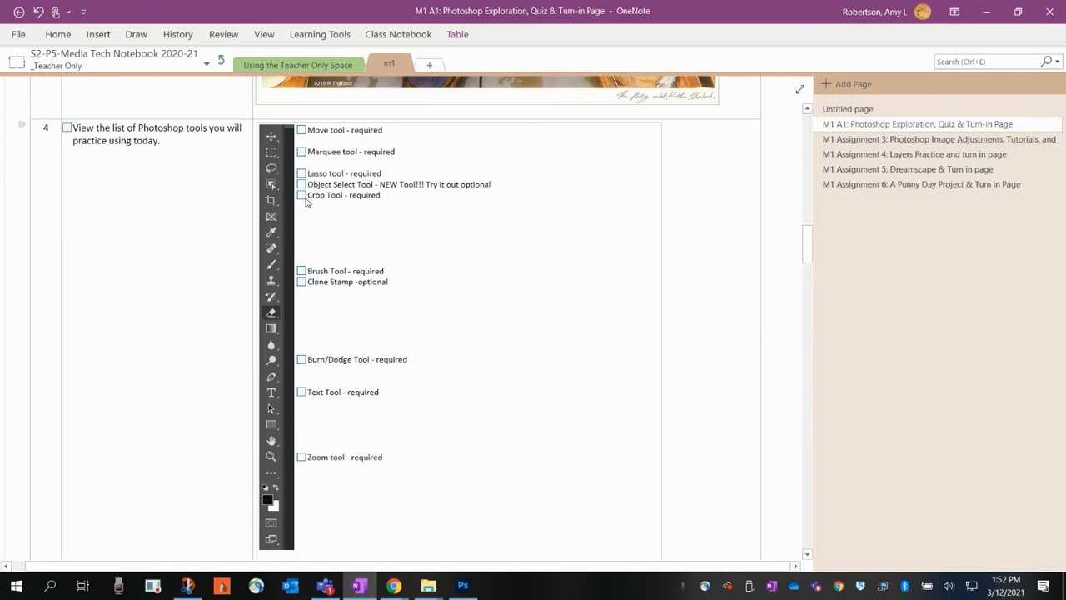
{"action": "left_click", "coordinate": [464, 583]}
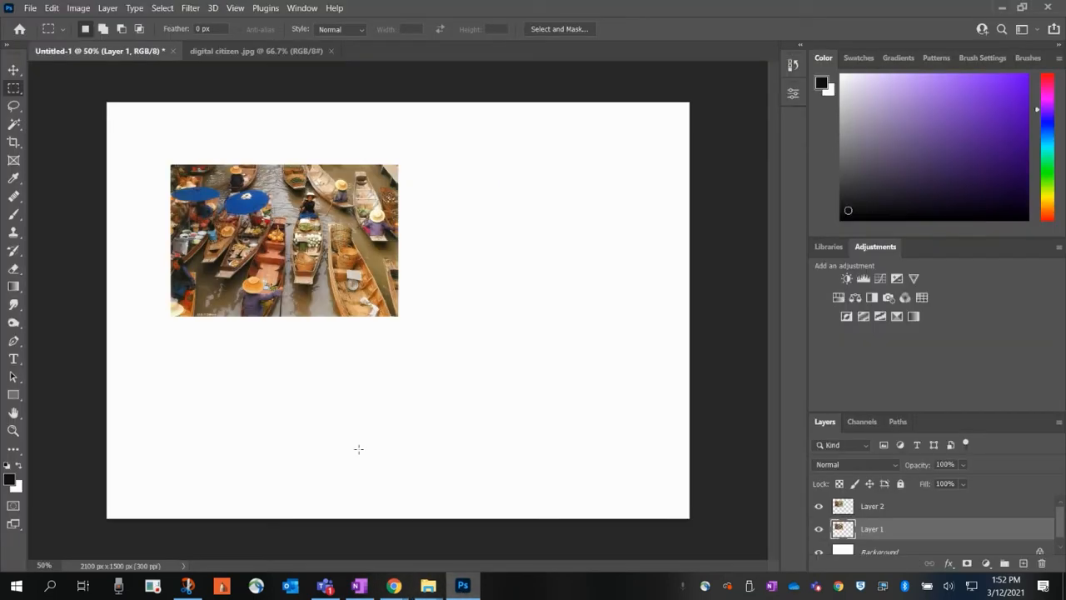
{"action": "left_click", "coordinate": [14, 142]}
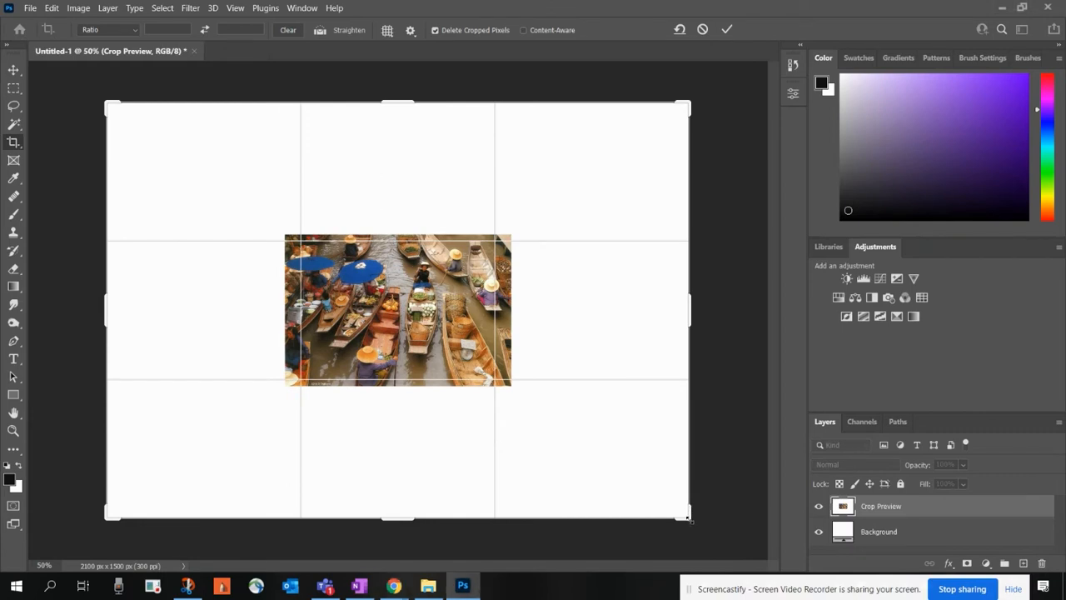
{"action": "left_click_drag", "start_coordinate": [689, 518], "coordinate": [600, 450]}
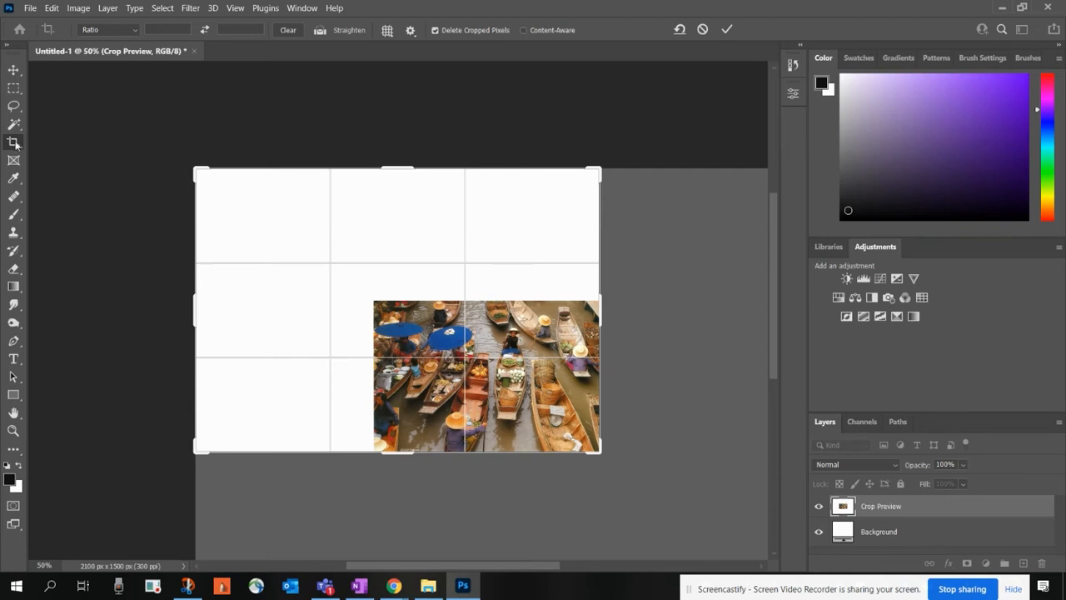
{"action": "left_click_drag", "start_coordinate": [198, 169], "coordinate": [284, 233]}
{"action": "key", "text": "Return"}
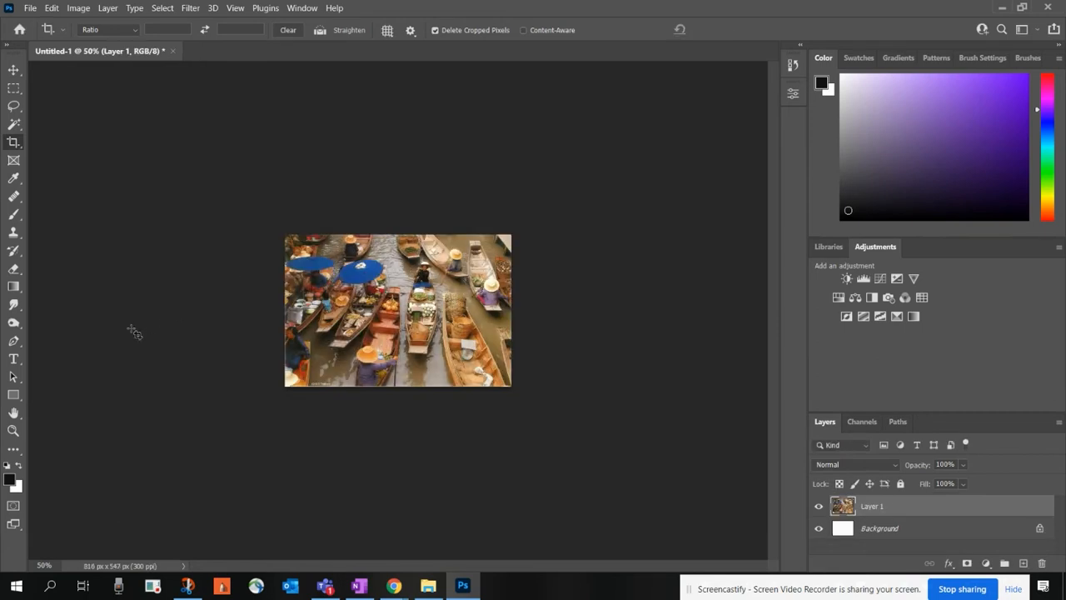
Use the Zoom tool to enlarge the market photo's view to 200% and reduce it back to 100%
{"action": "left_click", "coordinate": [13, 431]}
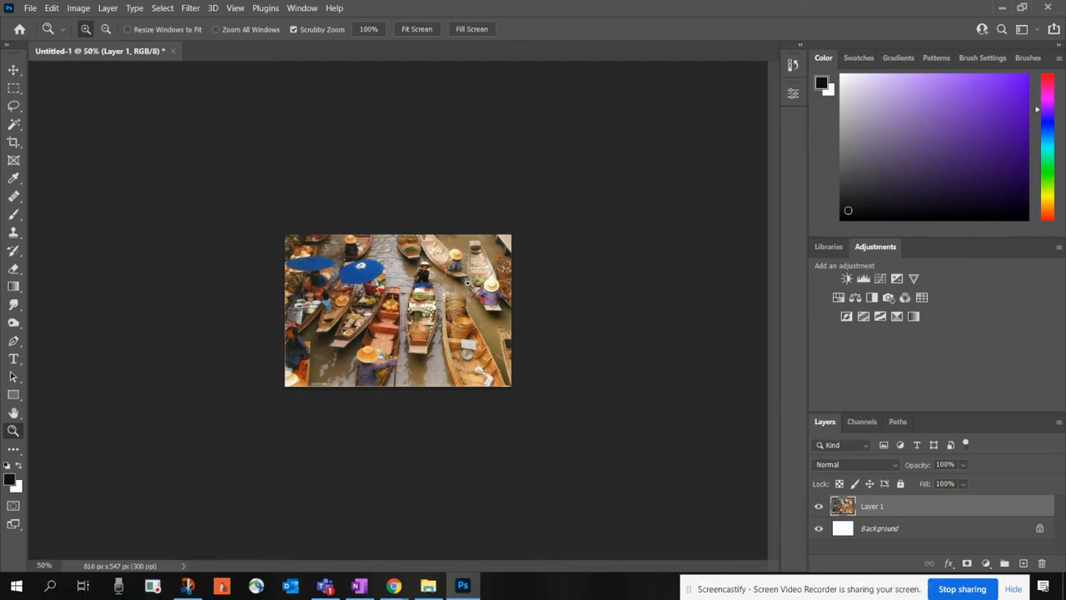
{"action": "left_click", "coordinate": [429, 297]}
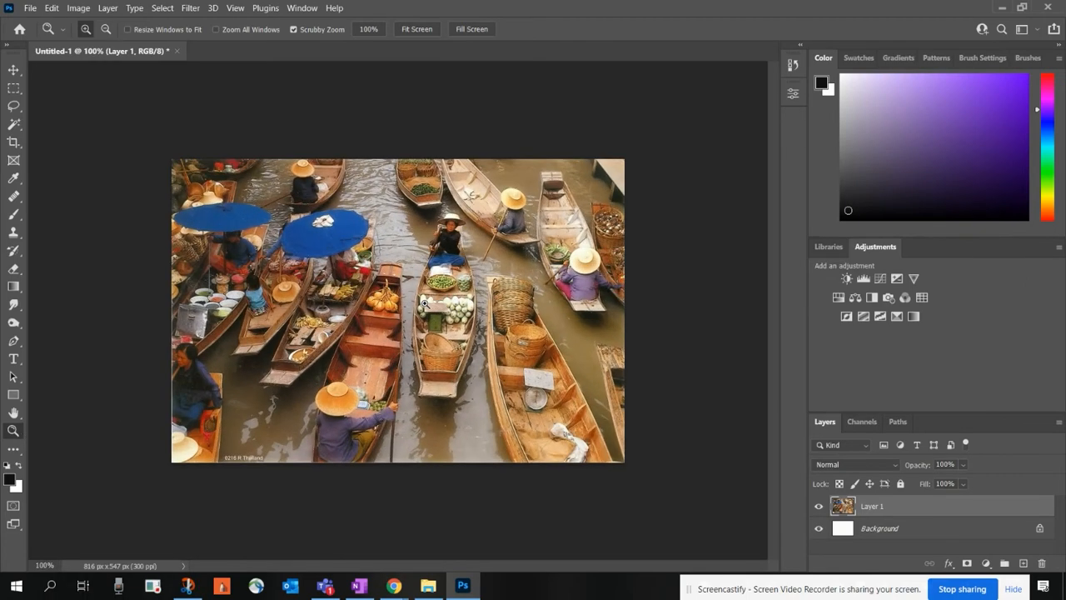
{"action": "left_click", "coordinate": [424, 303]}
{"action": "left_click", "coordinate": [425, 302]}
{"action": "left_click", "coordinate": [106, 30]}
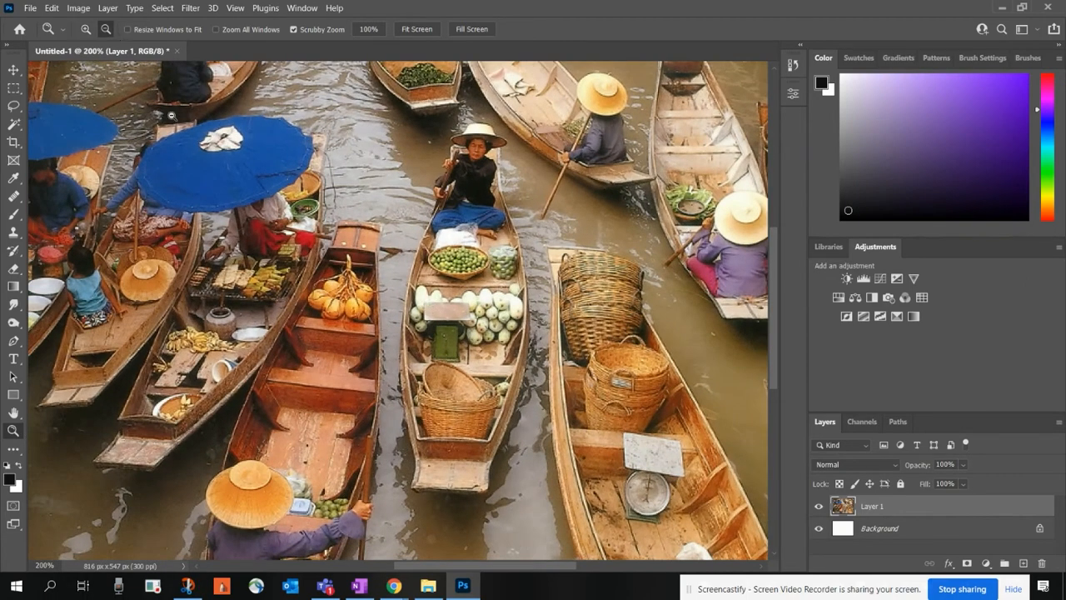
{"action": "left_click", "coordinate": [289, 240]}
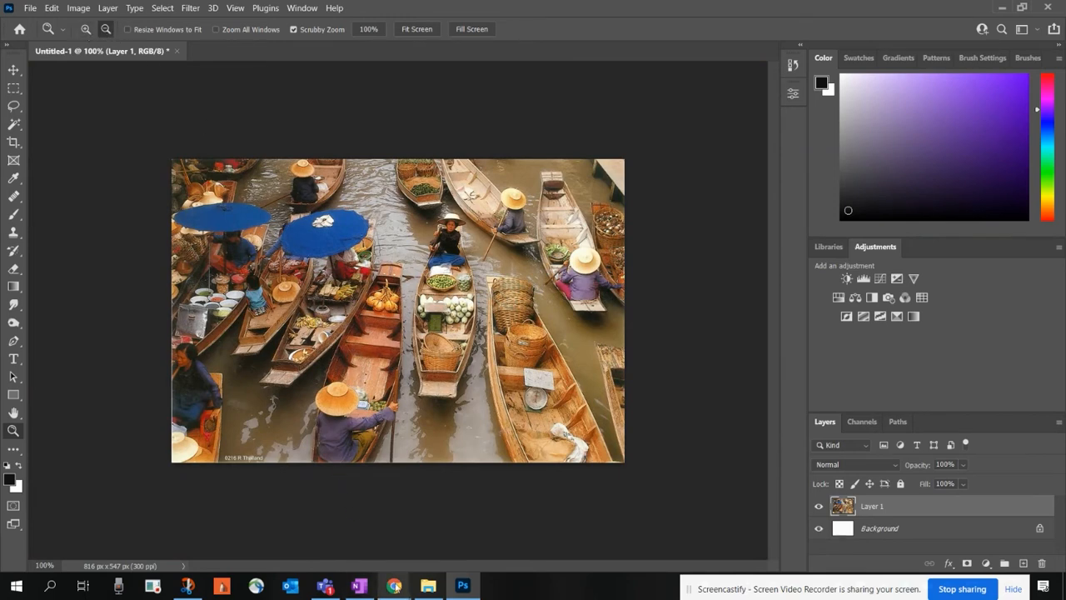
Switch to OneNote, review the required and optional tools listed in row 4, and return to Photoshop
{"action": "left_click", "coordinate": [358, 586]}
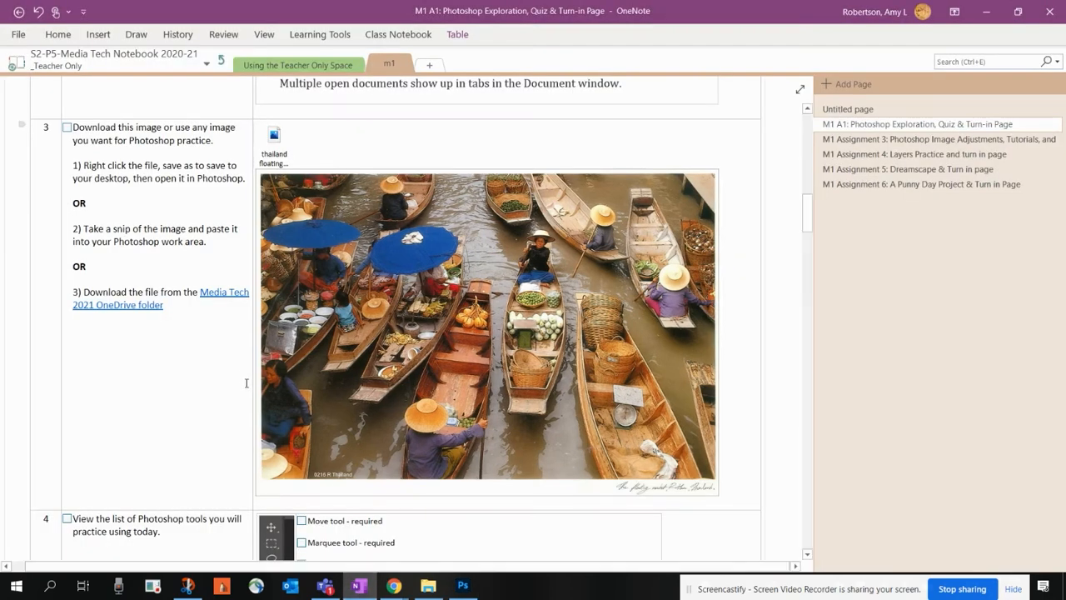
{"action": "scroll", "coordinate": [244, 383], "scroll_direction": "down", "scroll_amount": 5}
{"action": "scroll", "coordinate": [243, 386], "scroll_direction": "down", "scroll_amount": 1}
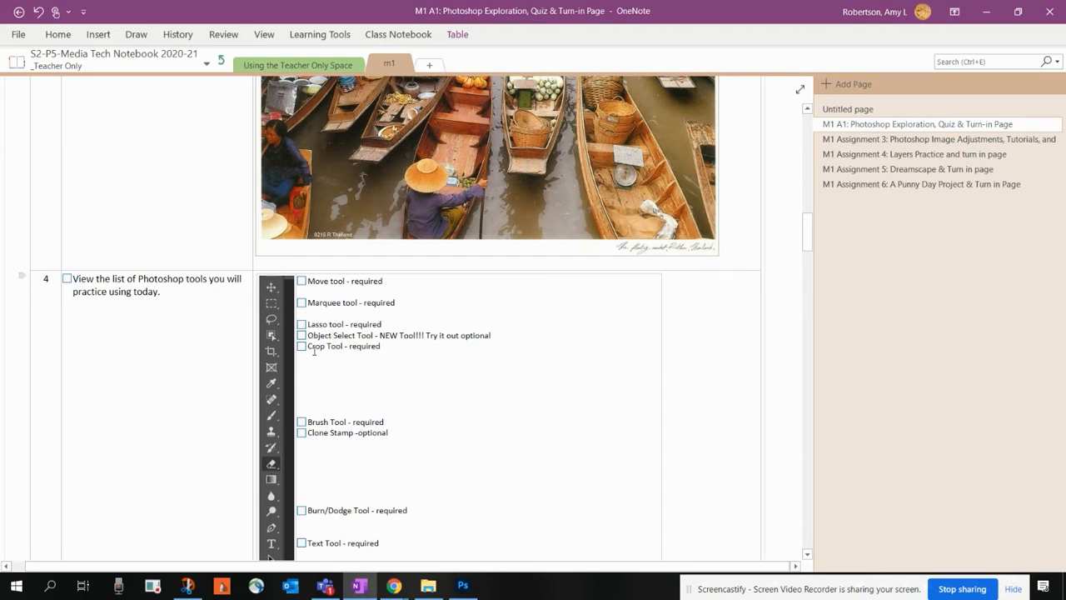
{"action": "scroll", "coordinate": [371, 350], "scroll_direction": "down", "scroll_amount": 3}
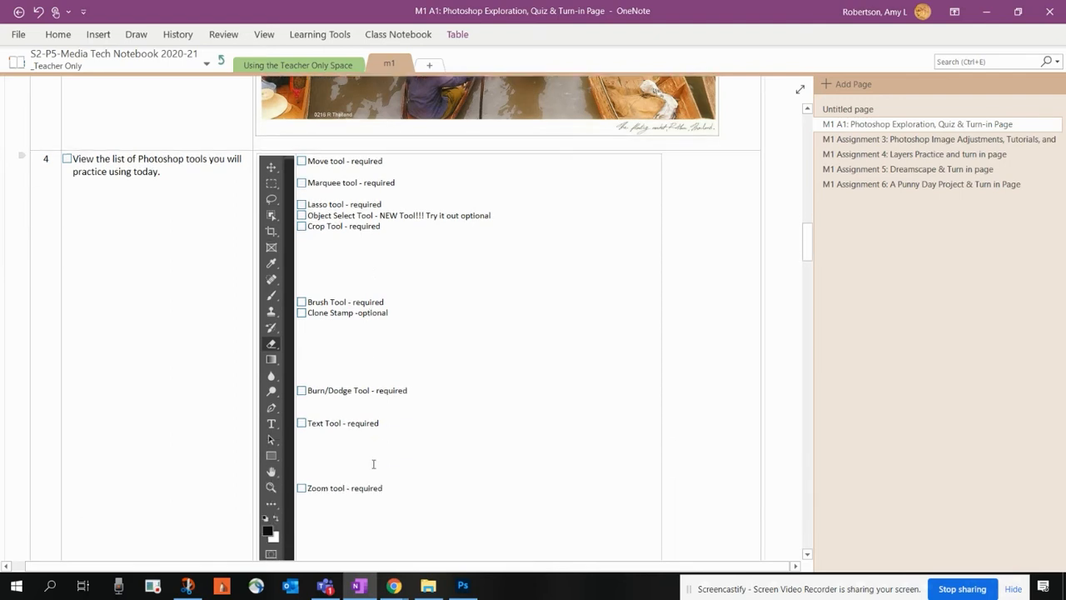
{"action": "scroll", "coordinate": [284, 311], "scroll_direction": "up", "scroll_amount": 2}
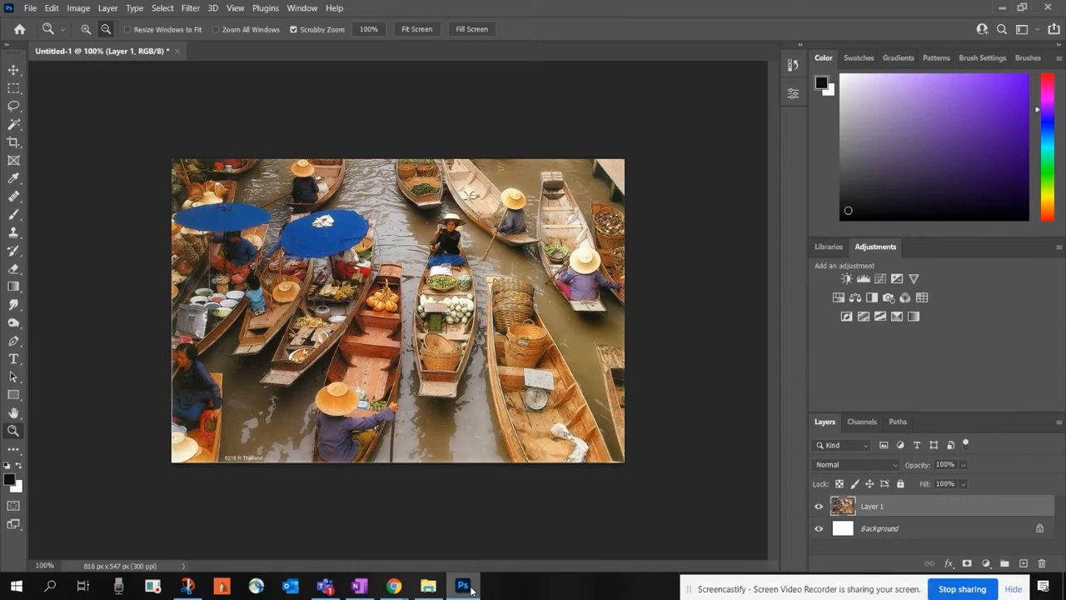
{"action": "left_click", "coordinate": [463, 585]}
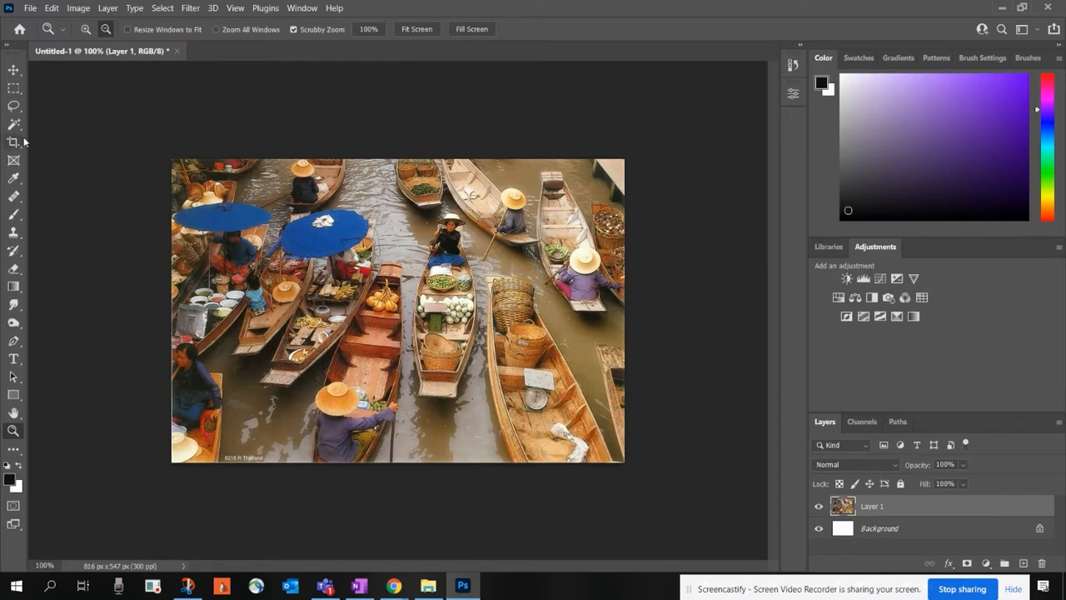
Lasso the woman in the central boat, copy her to a new layer and move the copy onto the basket-filled boat to the right
{"action": "left_click", "coordinate": [12, 109]}
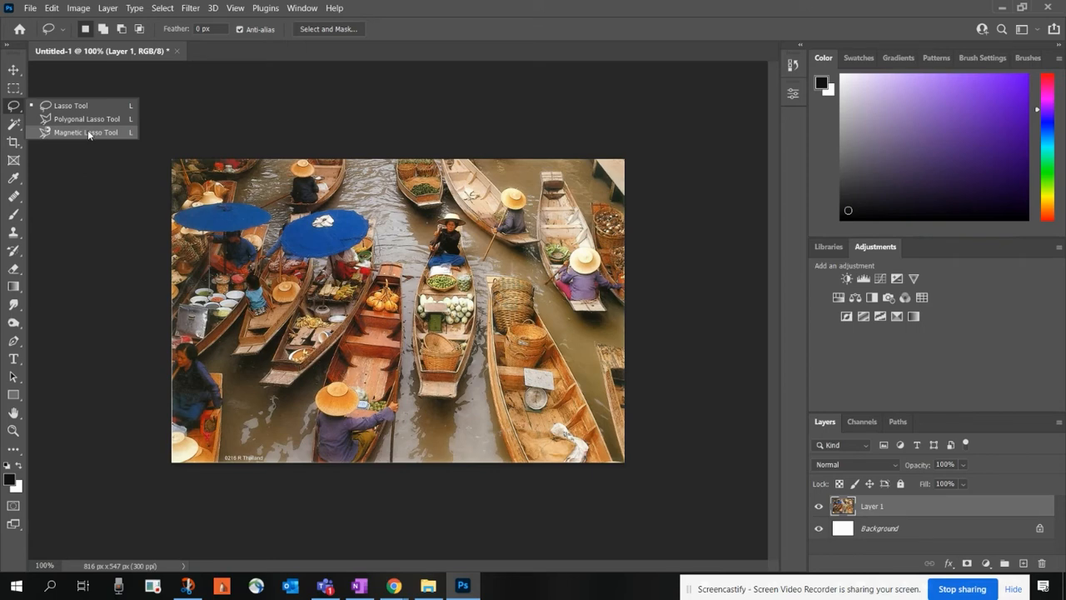
{"action": "left_click", "coordinate": [79, 106]}
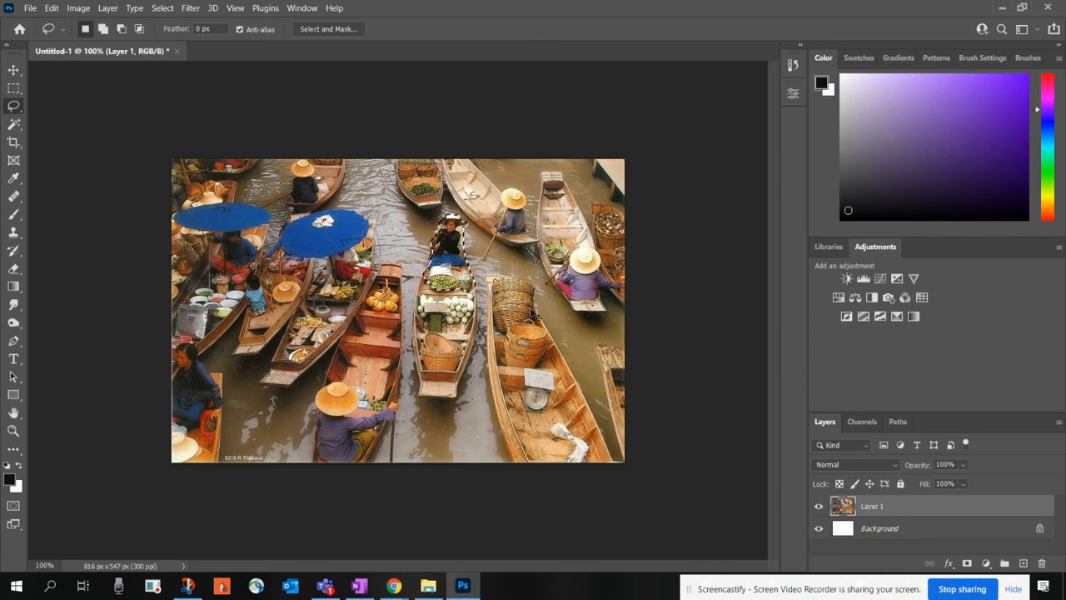
{"action": "key", "text": "ctrl+j"}
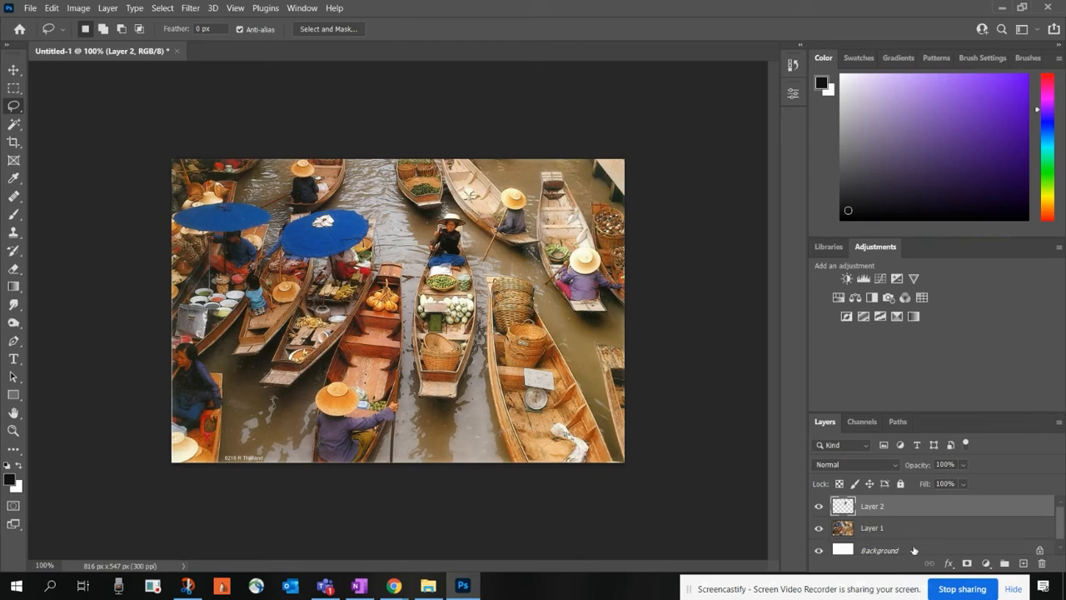
{"action": "left_click", "coordinate": [13, 70]}
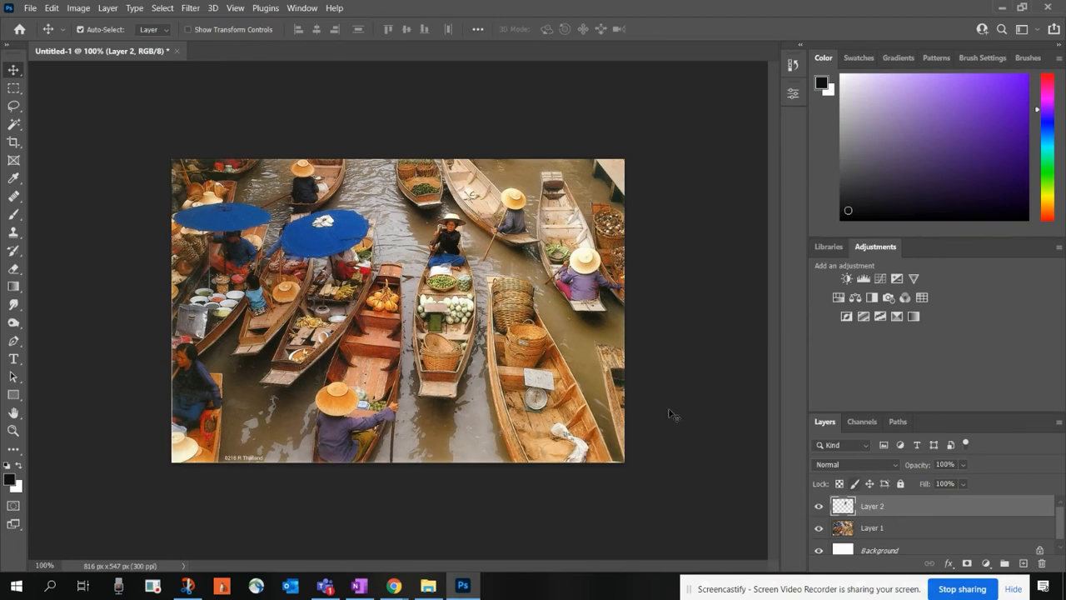
{"action": "left_click_drag", "start_coordinate": [450, 262], "coordinate": [515, 296]}
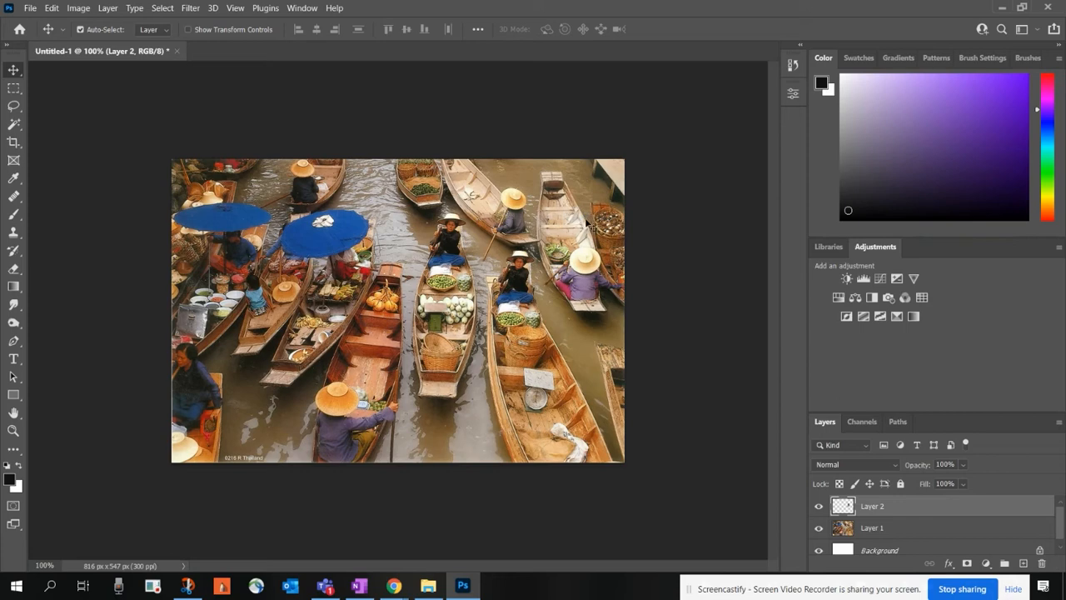
Toggle Layer 2's visibility off and on, and add another copy of the woman over the reddish boat left of centre
{"action": "left_click", "coordinate": [819, 507]}
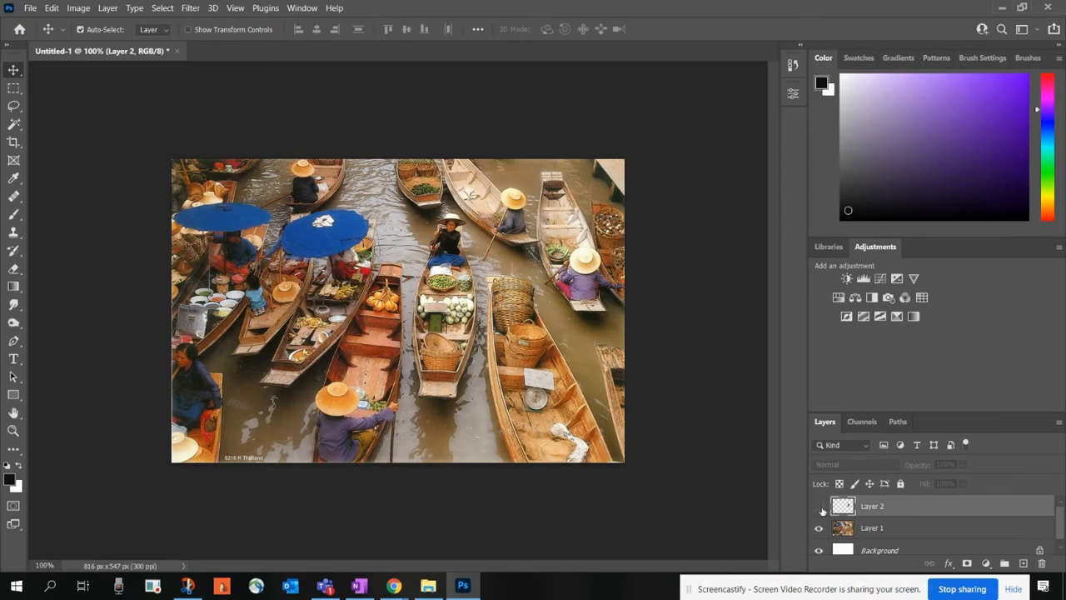
{"action": "left_click", "coordinate": [820, 507]}
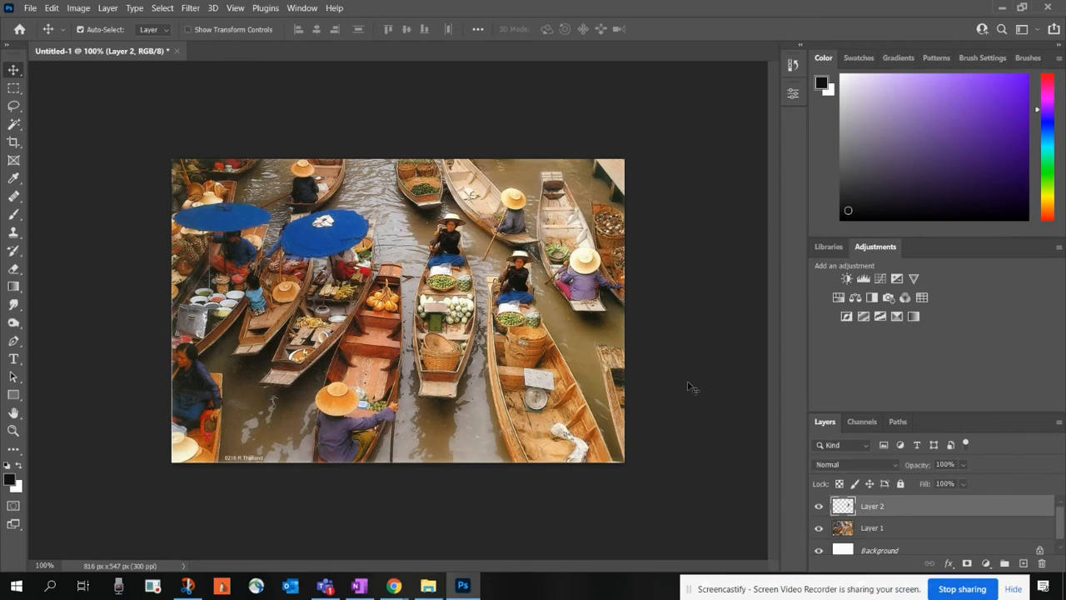
{"action": "key", "text": "ctrl+v"}
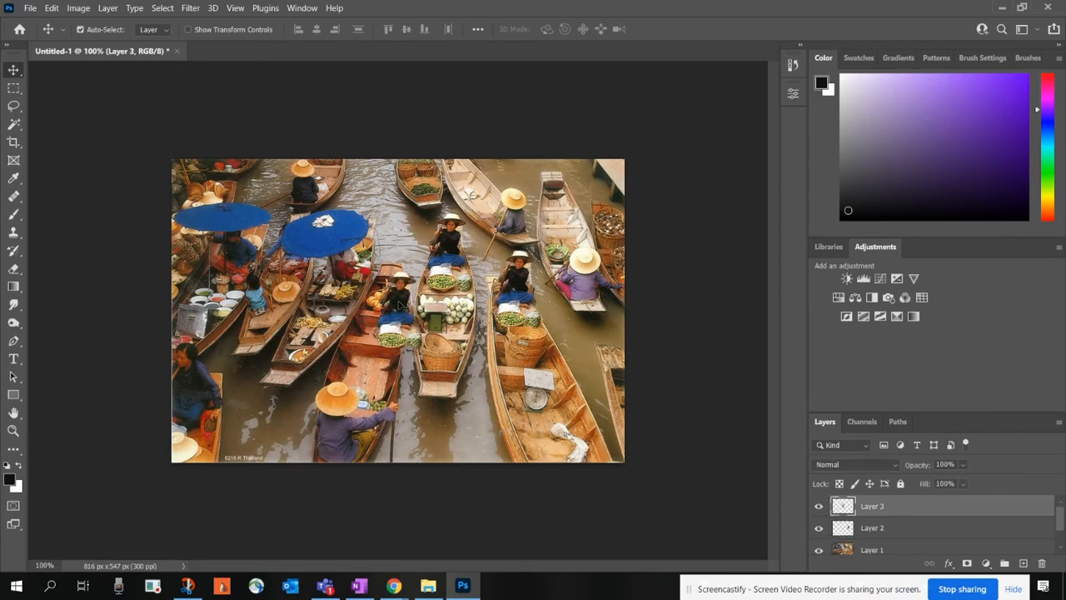
Move the woman copy from the reddish boat onto the upper-right boat, and paste another copy at the photo's right edge
{"action": "left_click_drag", "start_coordinate": [405, 313], "coordinate": [566, 205]}
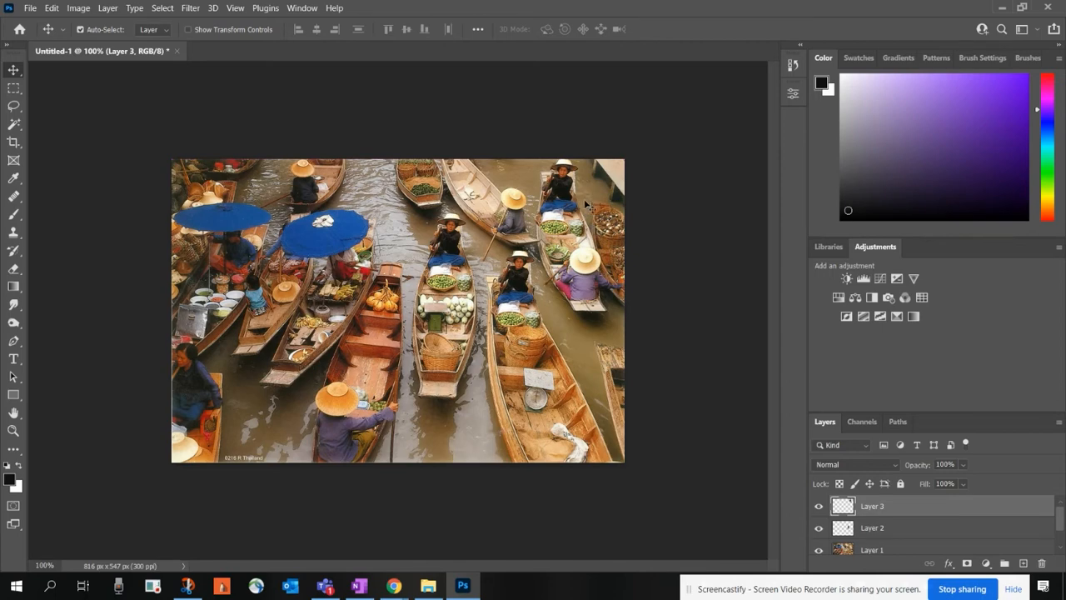
{"action": "key", "text": "ctrl+v"}
{"action": "left_click_drag", "start_coordinate": [412, 302], "coordinate": [620, 194]}
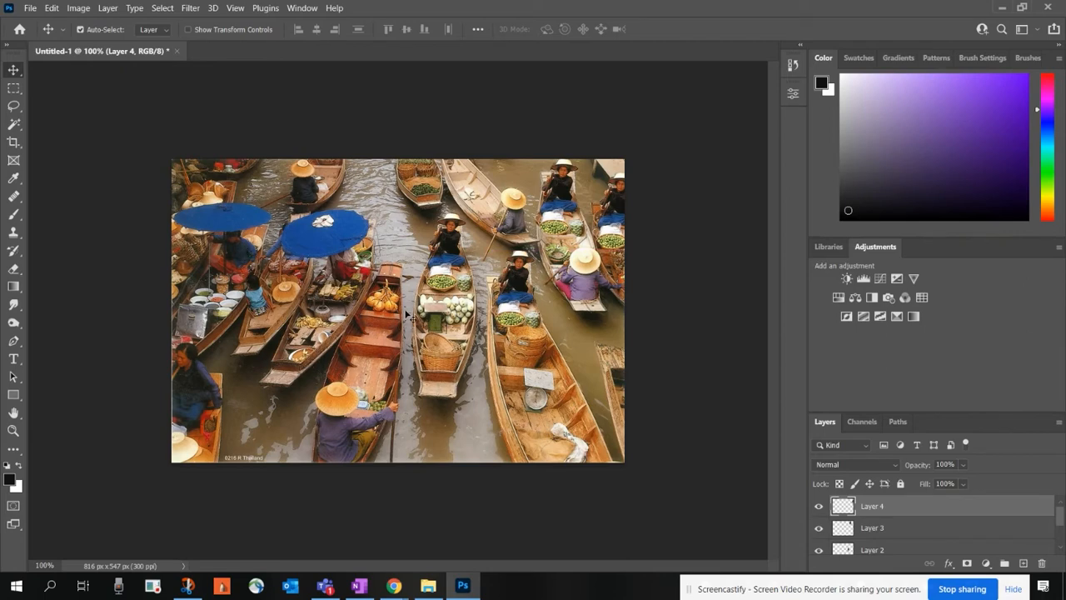
On Layer 1, outline the food-filled boat beneath the right-hand blue umbrella with the Magnetic Lasso tool
{"action": "left_click", "coordinate": [20, 111]}
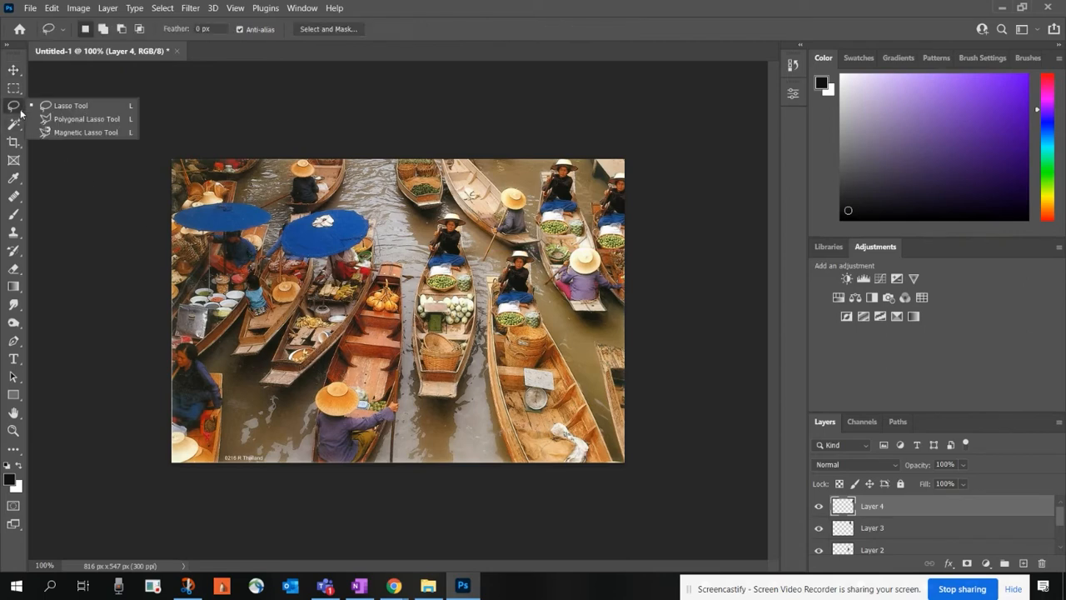
{"action": "left_click", "coordinate": [65, 133]}
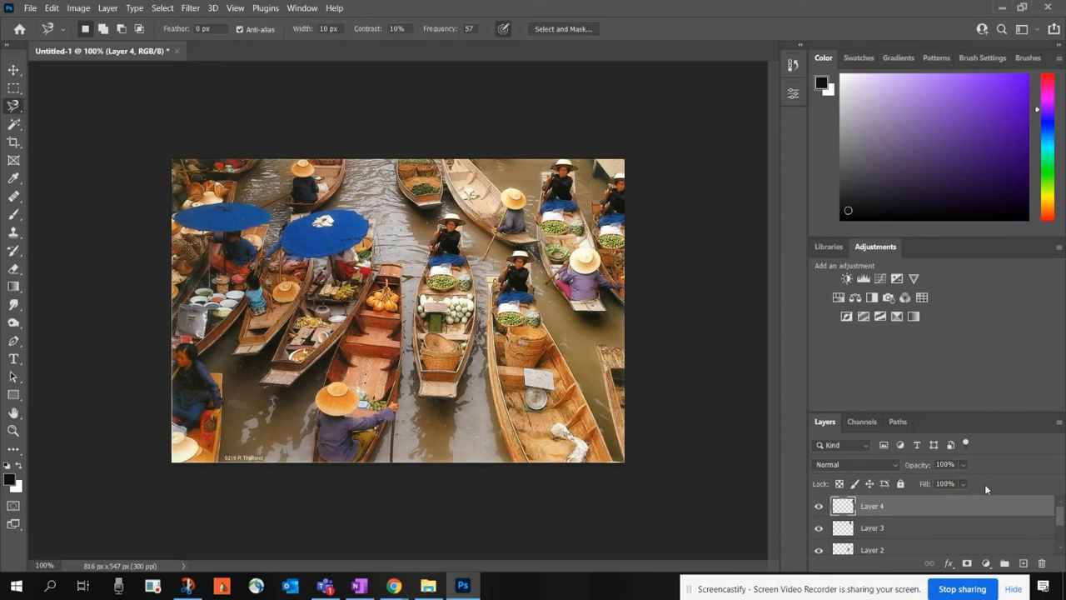
{"action": "scroll", "coordinate": [980, 497], "scroll_direction": "down", "scroll_amount": 2}
{"action": "left_click_drag", "start_coordinate": [964, 410], "coordinate": [969, 325]}
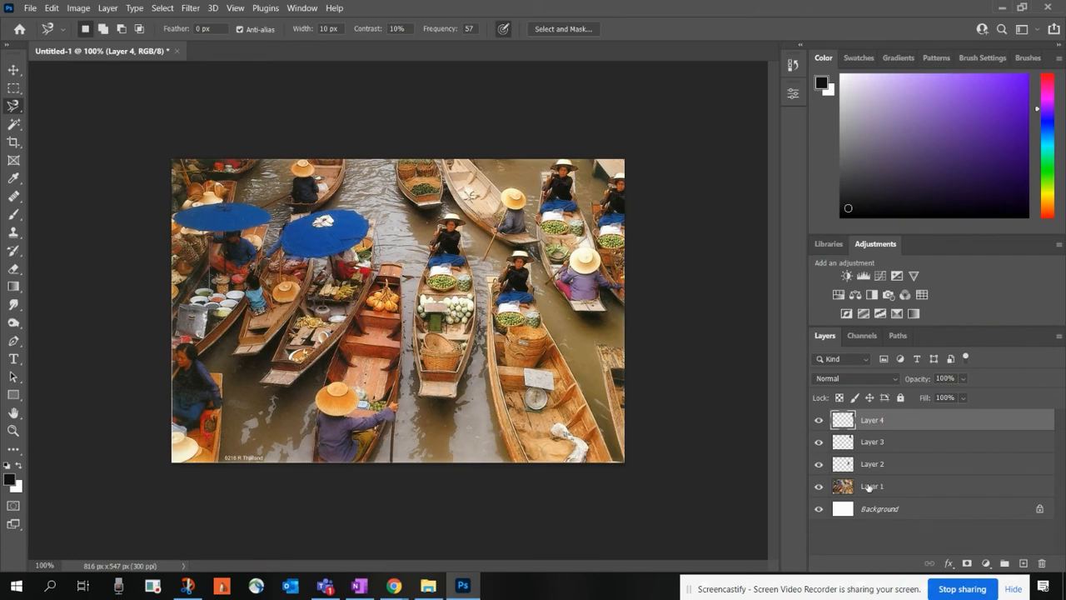
{"action": "left_click", "coordinate": [880, 490]}
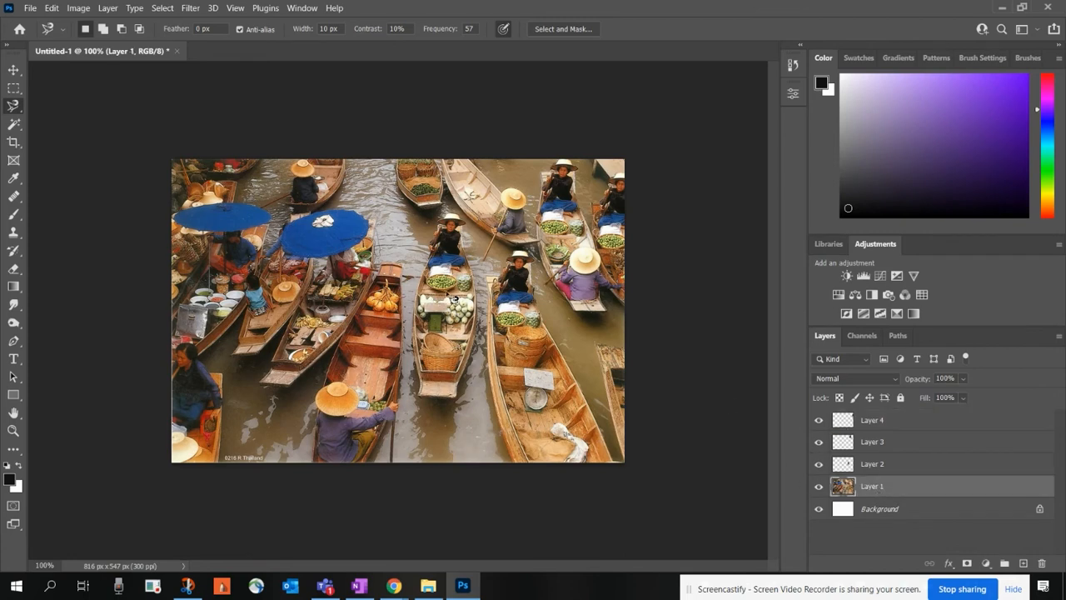
{"action": "left_click", "coordinate": [341, 336]}
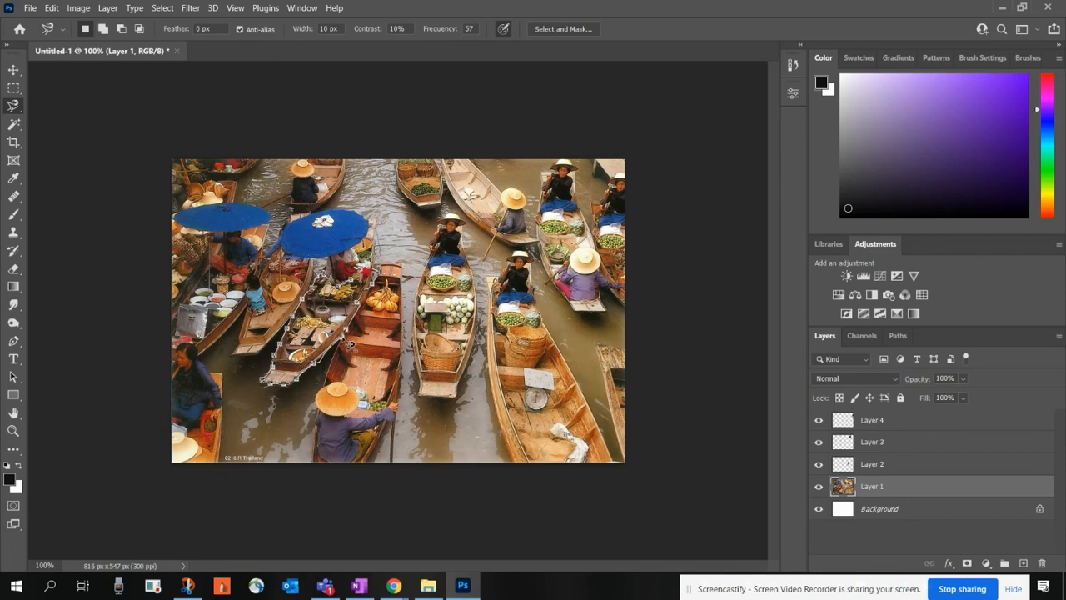
{"action": "left_click", "coordinate": [344, 337]}
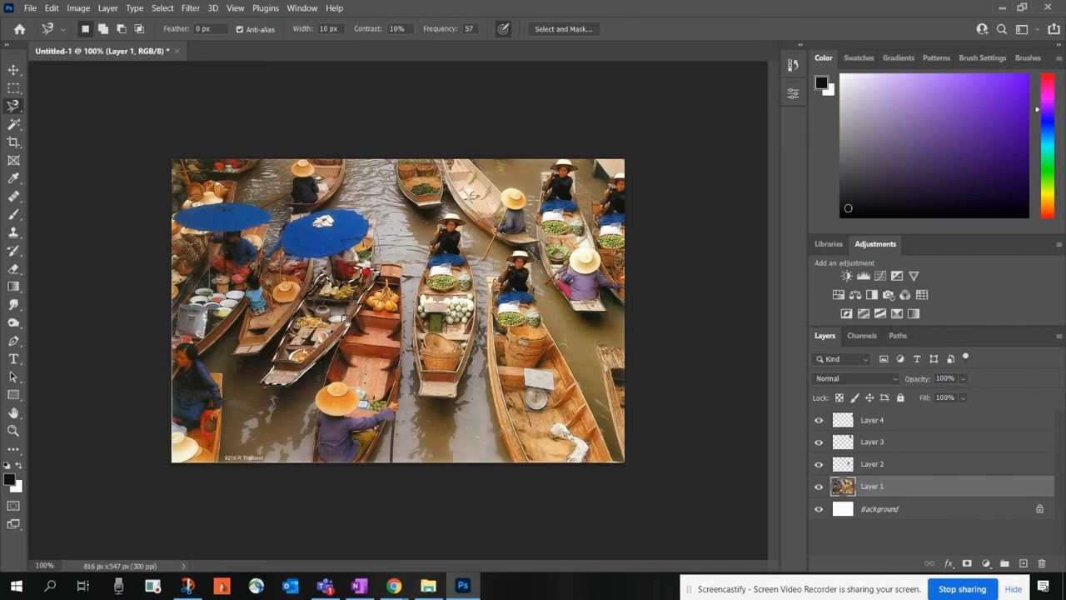
Copy the selected boat to a new layer and move the copy over the lower part of the central boat
{"action": "key", "text": "Delete"}
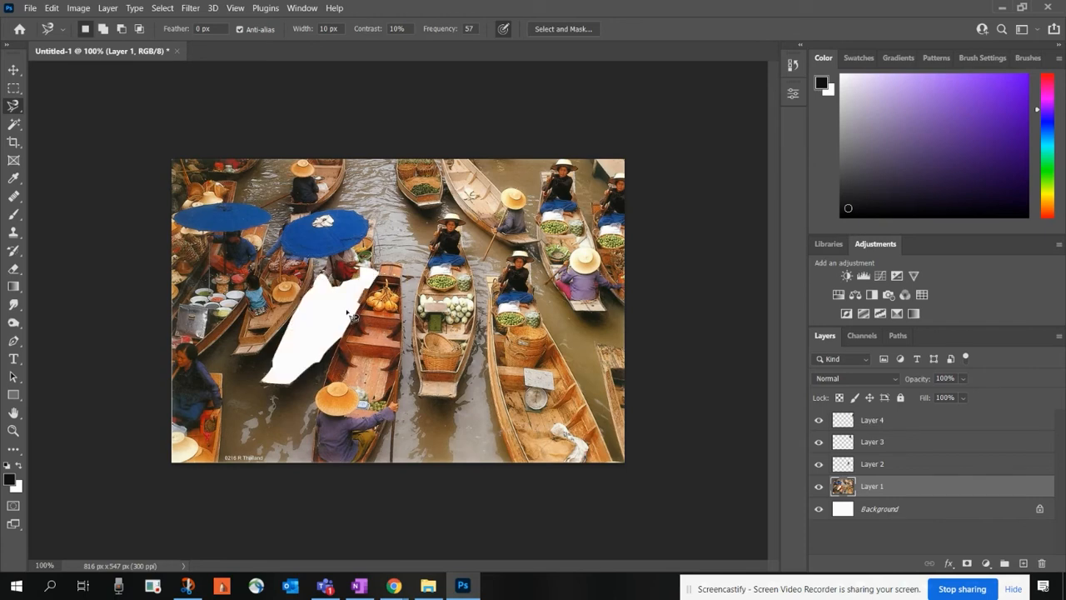
{"action": "key", "text": "ctrl+z"}
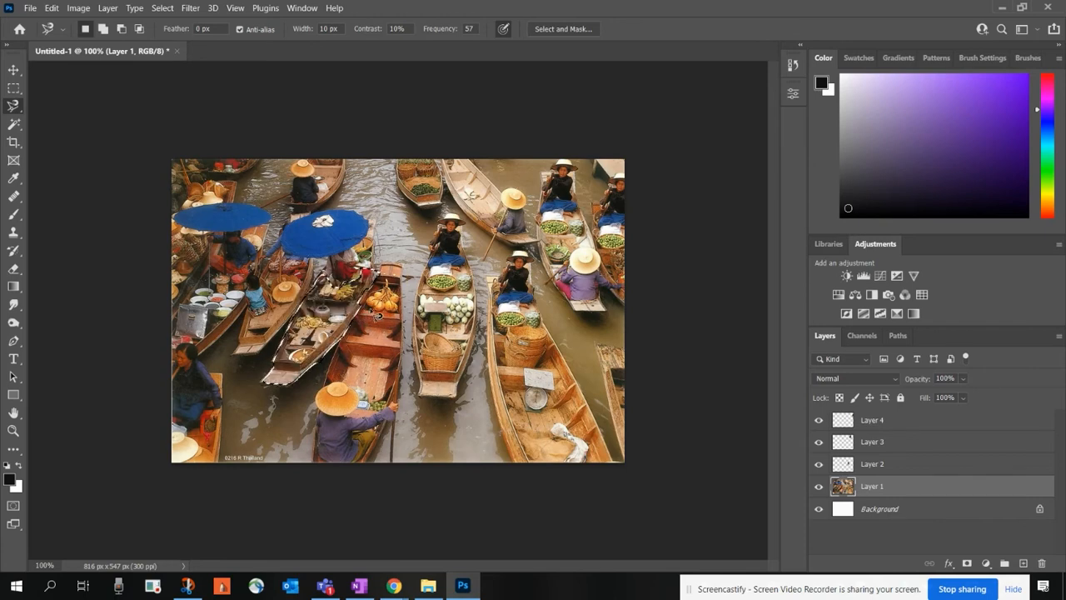
{"action": "key", "text": "ctrl+j"}
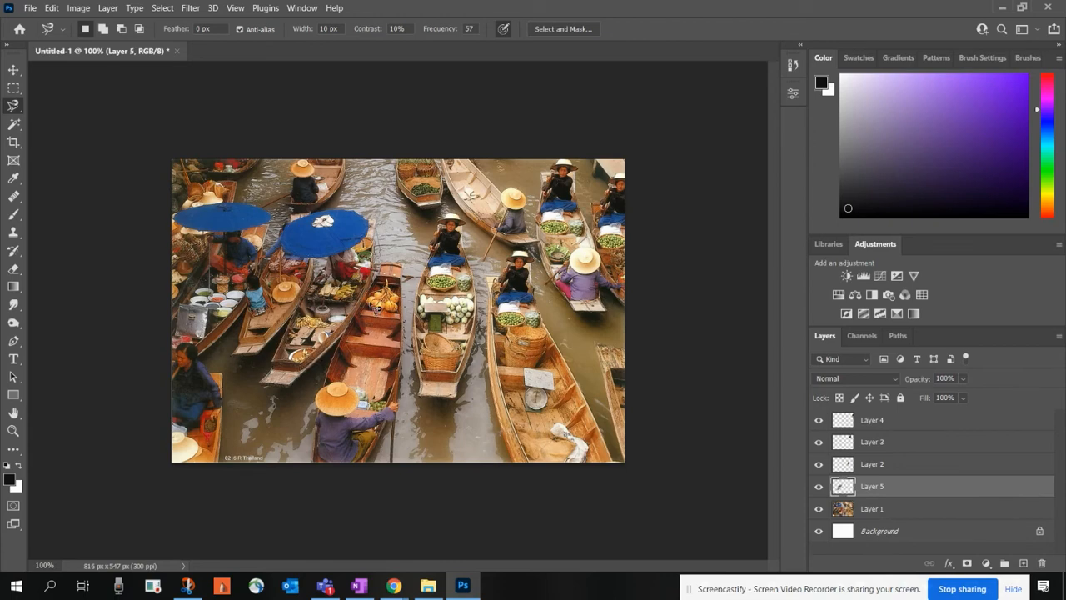
{"action": "left_click", "coordinate": [13, 70]}
{"action": "left_click_drag", "start_coordinate": [322, 293], "coordinate": [469, 323]}
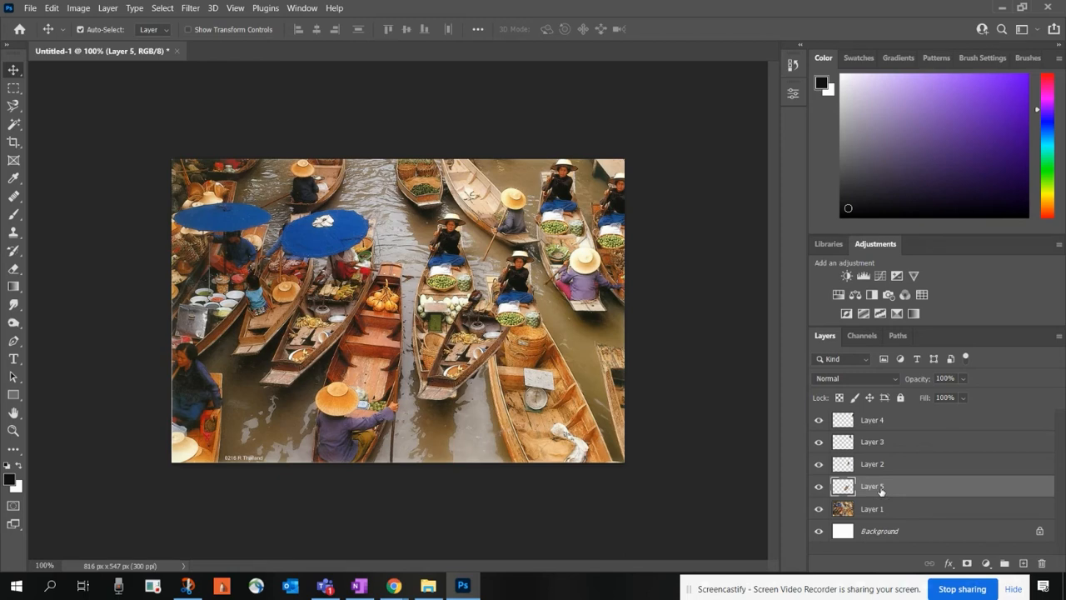
Rename the copied boat's layer to "boat on left duplicate"
{"action": "double_click", "coordinate": [873, 487]}
{"action": "type", "text": "bl"}
{"action": "type", "text": "icate"}
{"action": "left_click", "coordinate": [891, 471]}
Rename Layer 2 to "woman 2" and Layer 3 to "woman 3"
{"action": "double_click", "coordinate": [883, 464]}
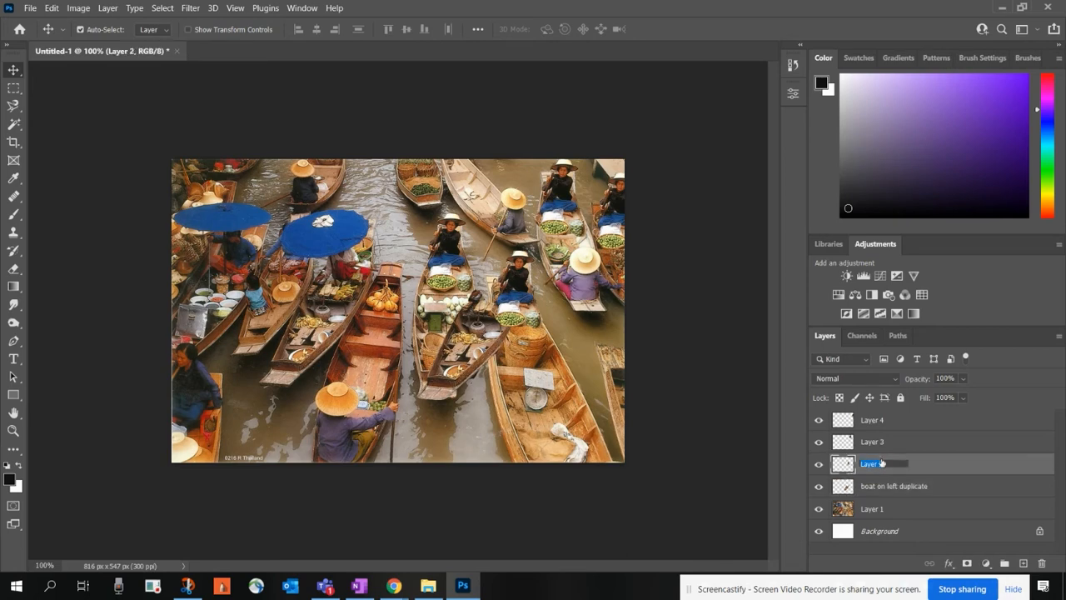
{"action": "type", "text": "woman"}
{"action": "key", "text": "Return"}
{"action": "double_click", "coordinate": [879, 442]}
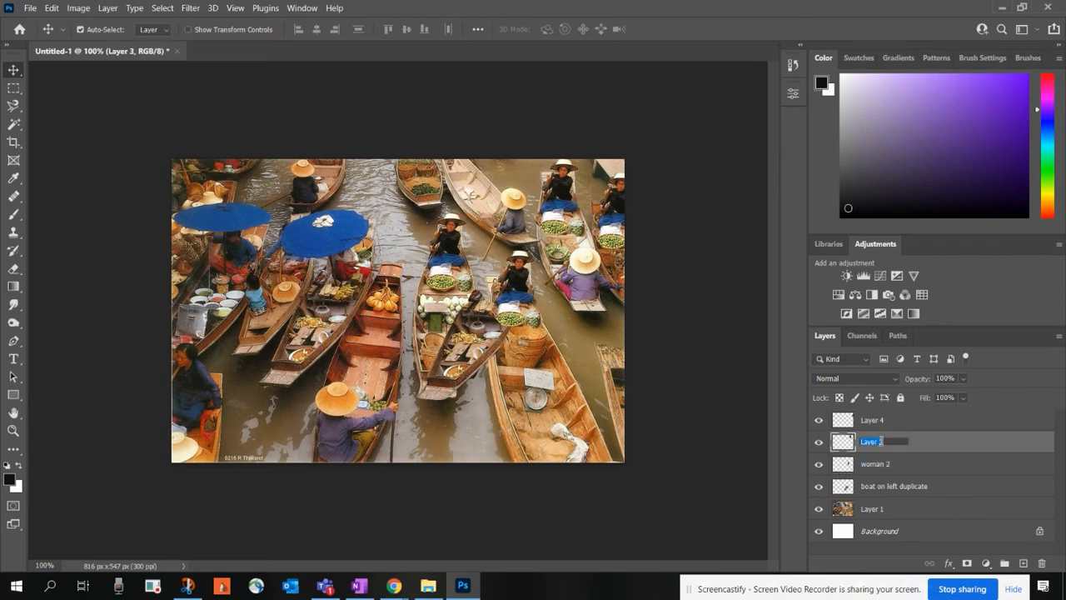
{"action": "type", "text": "woman 3"}
{"action": "key", "text": "Return"}
Rename Layer 1, which holds the full market photo, to "original"
{"action": "left_click", "coordinate": [877, 513]}
{"action": "double_click", "coordinate": [872, 509]}
{"action": "type", "text": "b"}
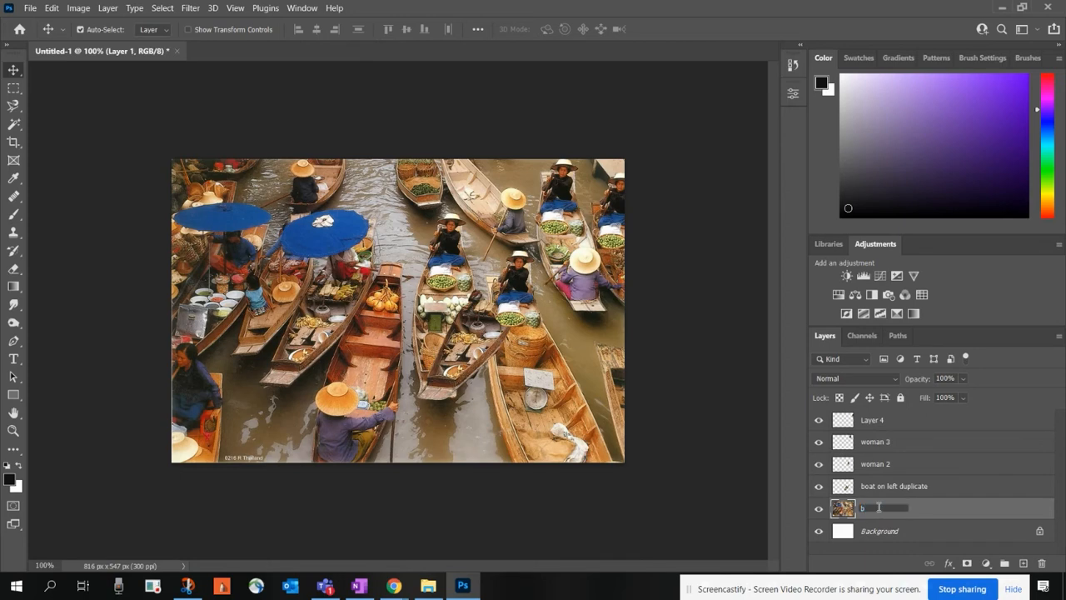
{"action": "type", "text": "ll b"}
{"action": "key", "text": "Return"}
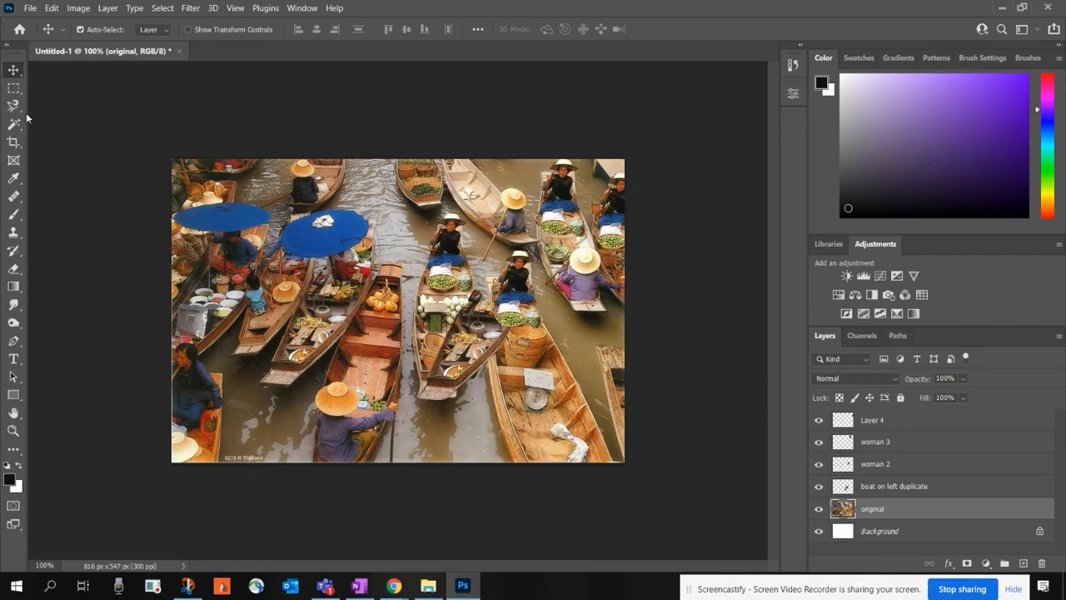
Switch to OneNote, tick off the Move, Marquee, Lasso, Crop and Zoom tools in row 4, and return to Photoshop
{"action": "left_click", "coordinate": [359, 586]}
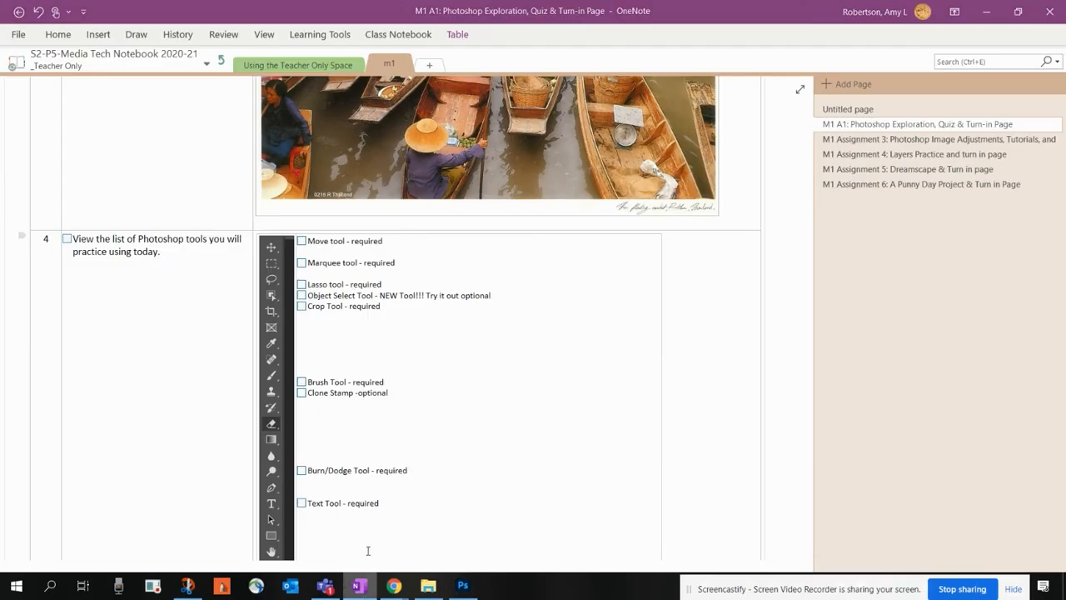
{"action": "left_click", "coordinate": [302, 242]}
{"action": "left_click", "coordinate": [302, 262]}
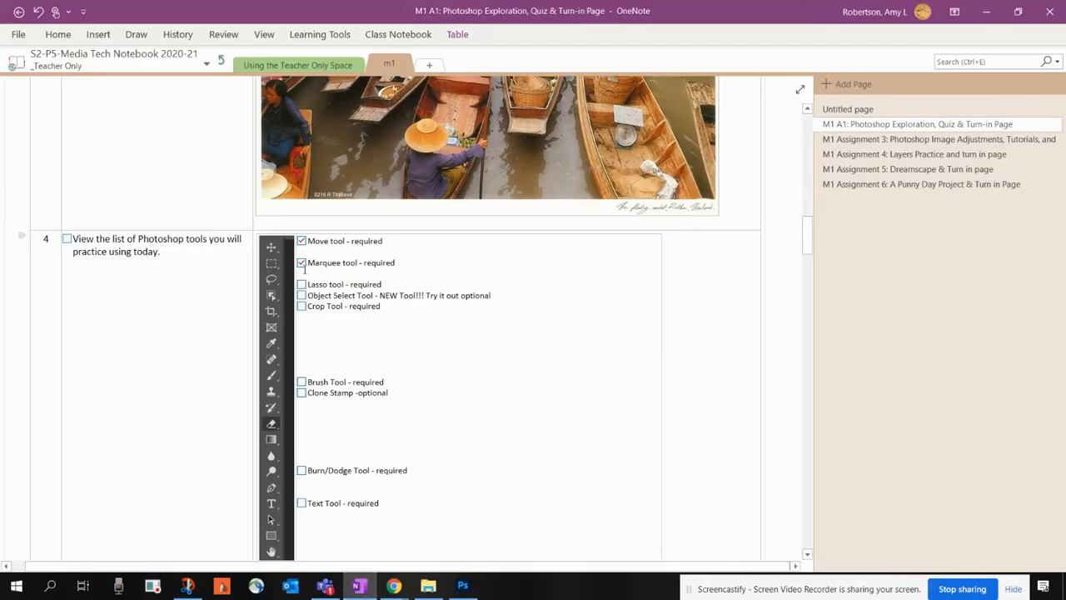
{"action": "left_click", "coordinate": [302, 285]}
{"action": "left_click", "coordinate": [302, 306]}
{"action": "scroll", "coordinate": [312, 525], "scroll_direction": "down", "scroll_amount": 2}
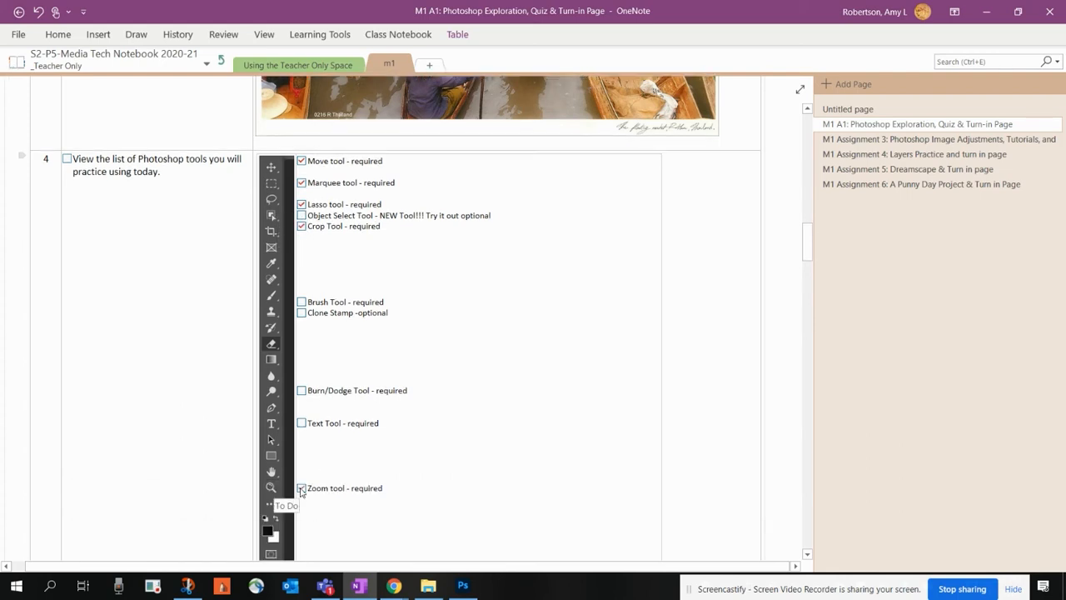
{"action": "scroll", "coordinate": [364, 317], "scroll_direction": "up", "scroll_amount": 2}
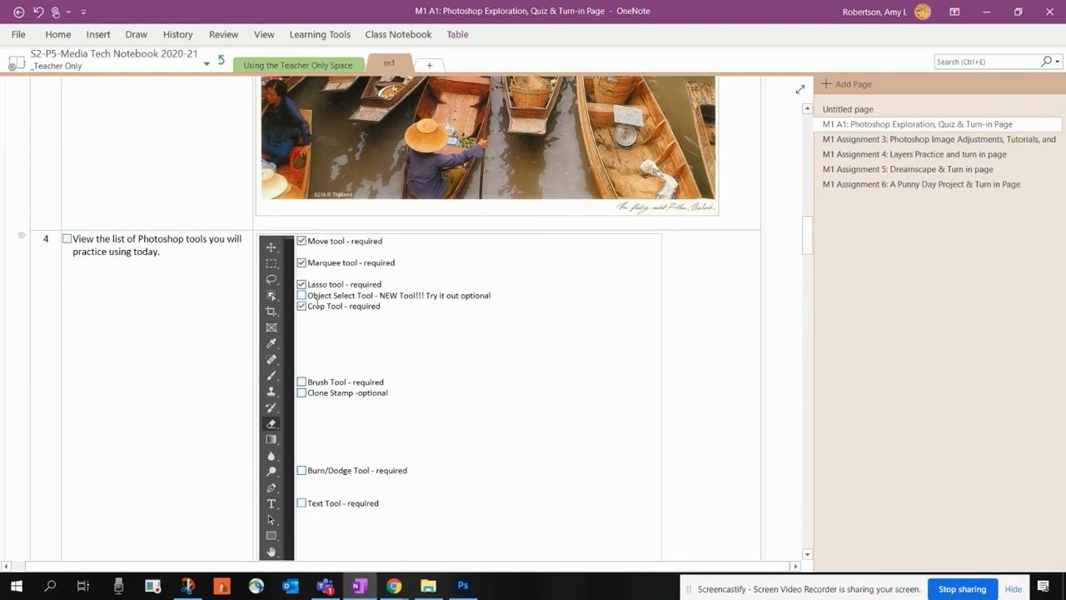
{"action": "left_click", "coordinate": [463, 586]}
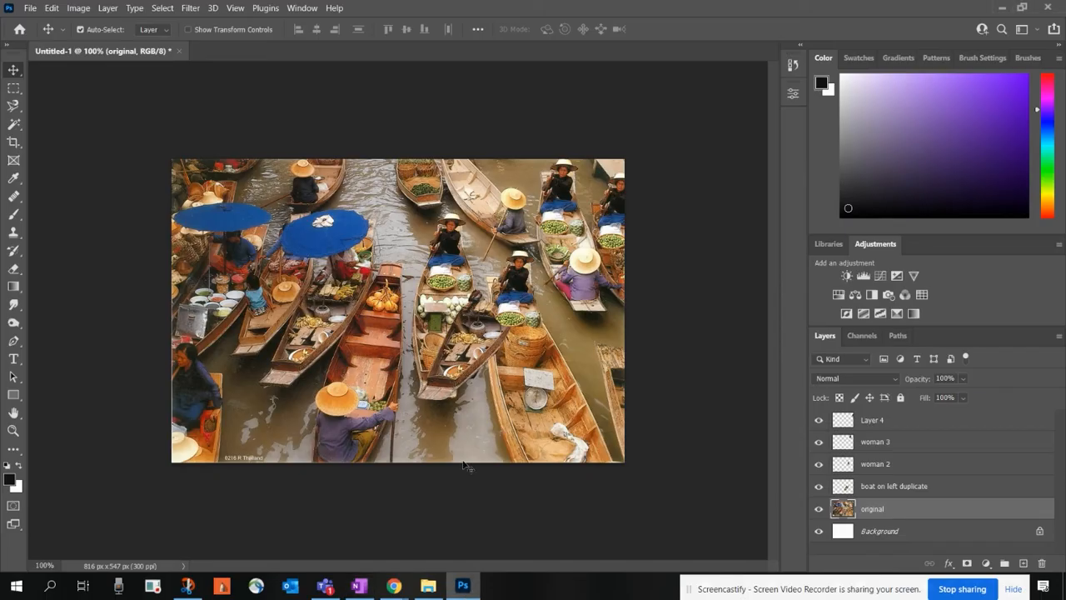
Select the person in the straw hat at the near end of the reddish boat with the Object Selection tool
{"action": "left_click", "coordinate": [16, 131]}
{"action": "left_click", "coordinate": [61, 124]}
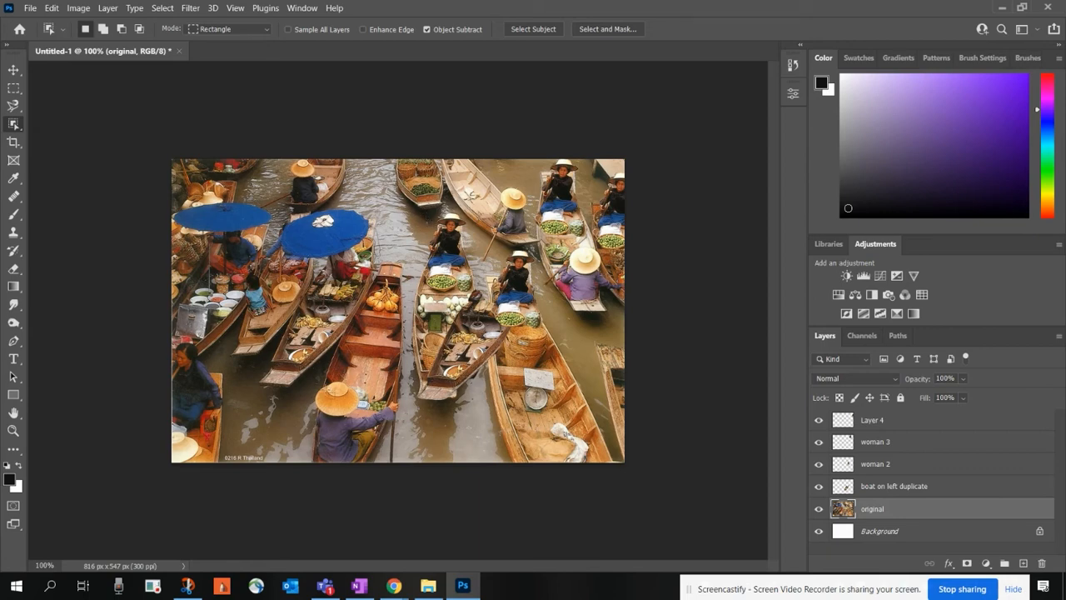
{"action": "left_click_drag", "start_coordinate": [305, 382], "coordinate": [405, 458]}
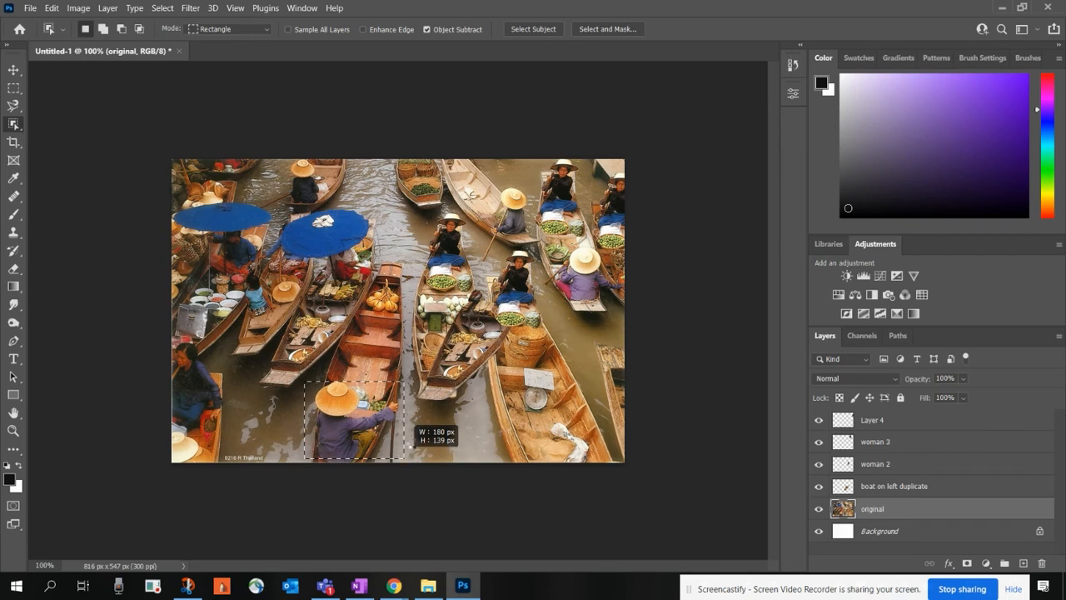
{"action": "left_click_drag", "start_coordinate": [405, 458], "coordinate": [406, 458]}
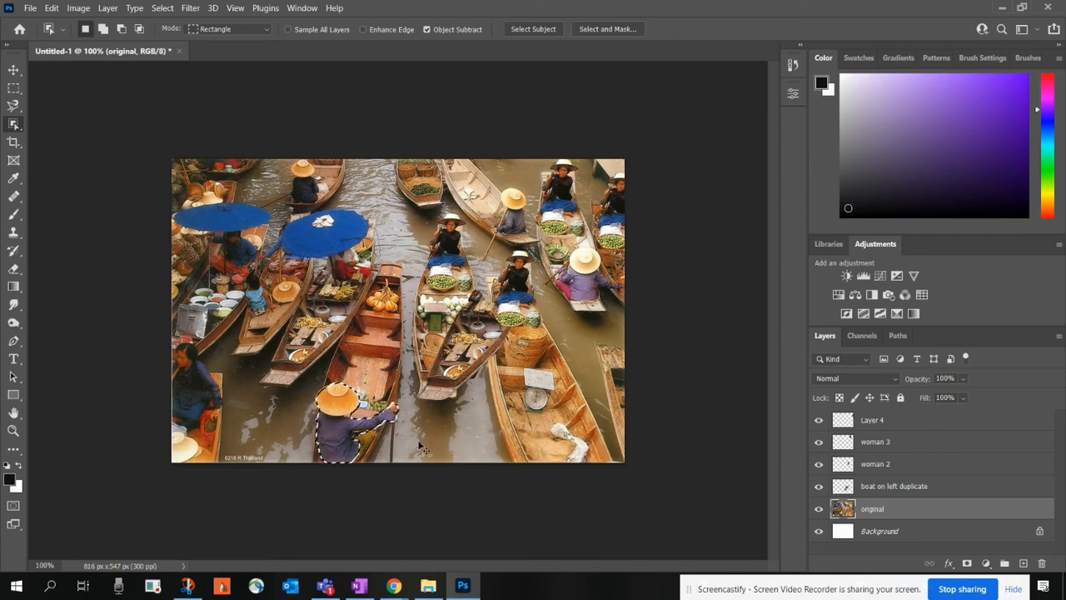
Copy the selected person to a new layer and move the copy onto the boat in the photo's lower-left corner
{"action": "key", "text": "ctrl+j"}
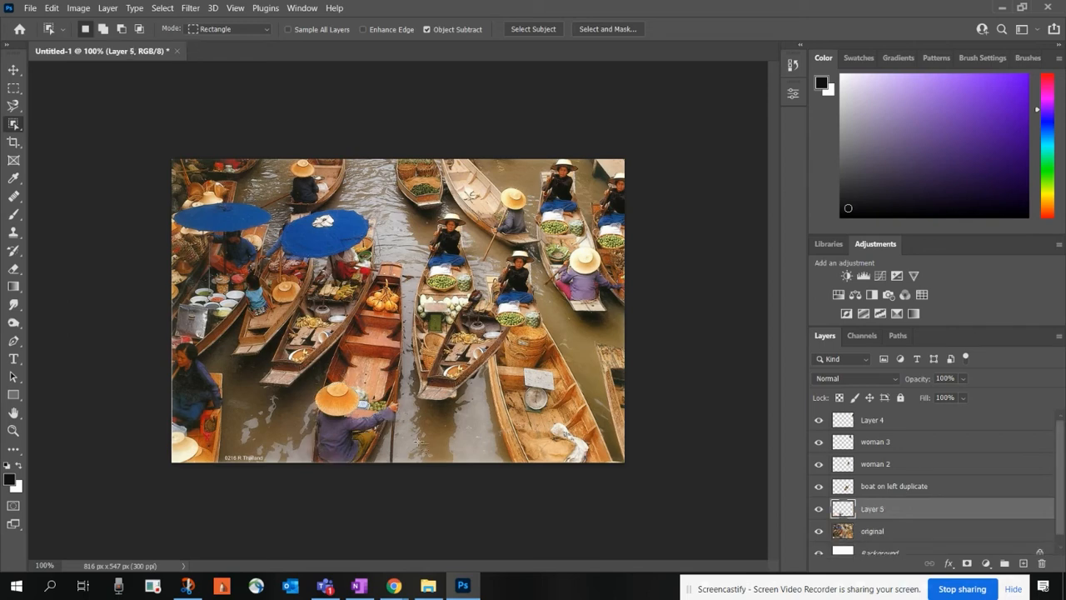
{"action": "left_click", "coordinate": [15, 71]}
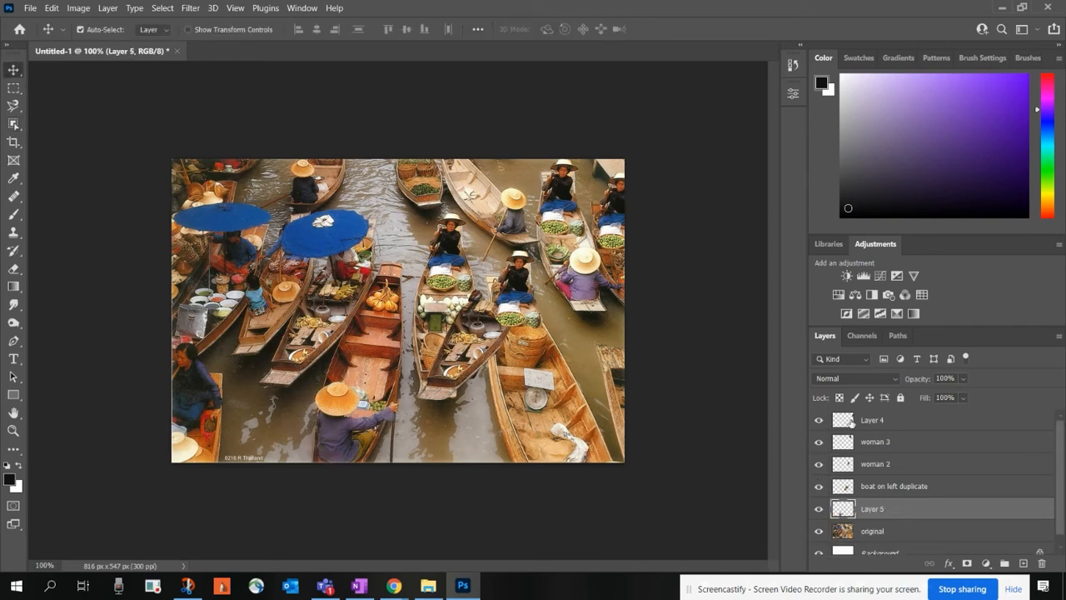
{"action": "left_click_drag", "start_coordinate": [353, 426], "coordinate": [210, 453]}
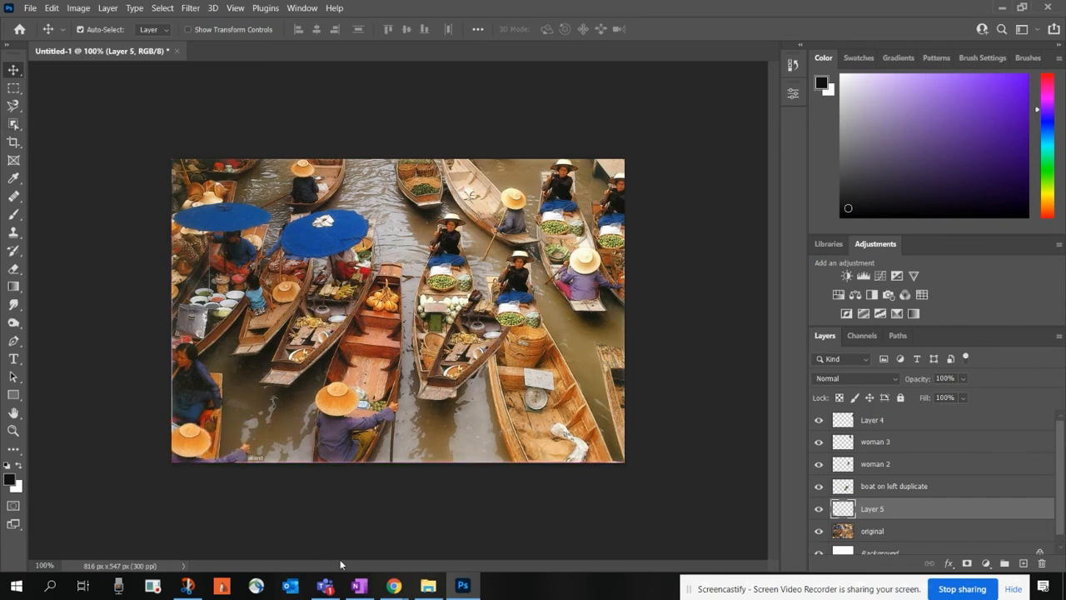
Switch to OneNote, tick off the optional Object Select Tool, and return to Photoshop
{"action": "left_click", "coordinate": [359, 586]}
{"action": "left_click", "coordinate": [301, 295]}
{"action": "scroll", "coordinate": [302, 345], "scroll_direction": "down", "scroll_amount": 1}
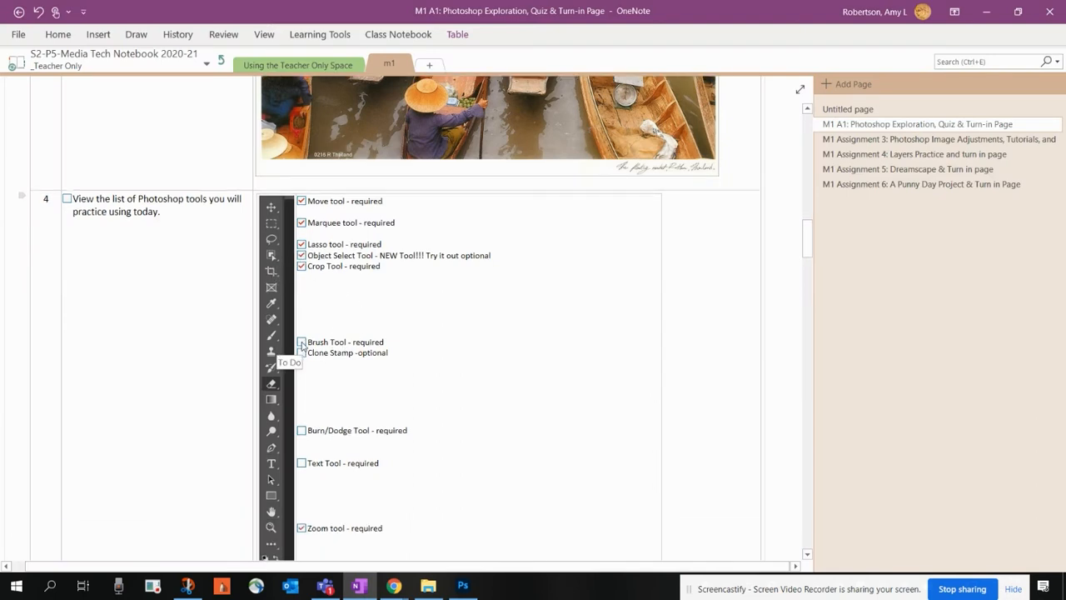
{"action": "mouse_move", "coordinate": [390, 586]}
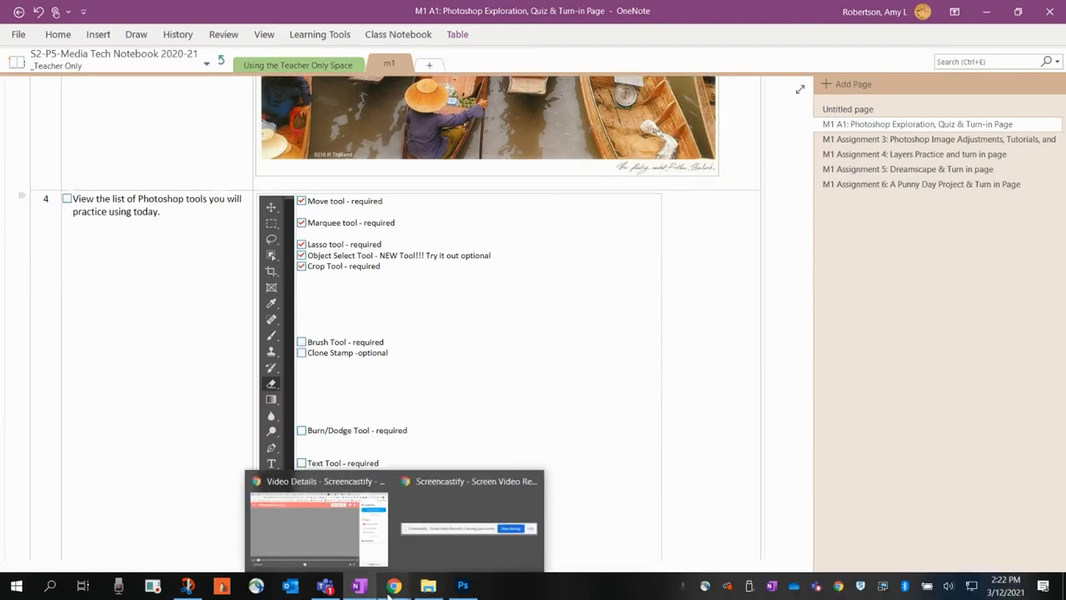
{"action": "left_click", "coordinate": [459, 594]}
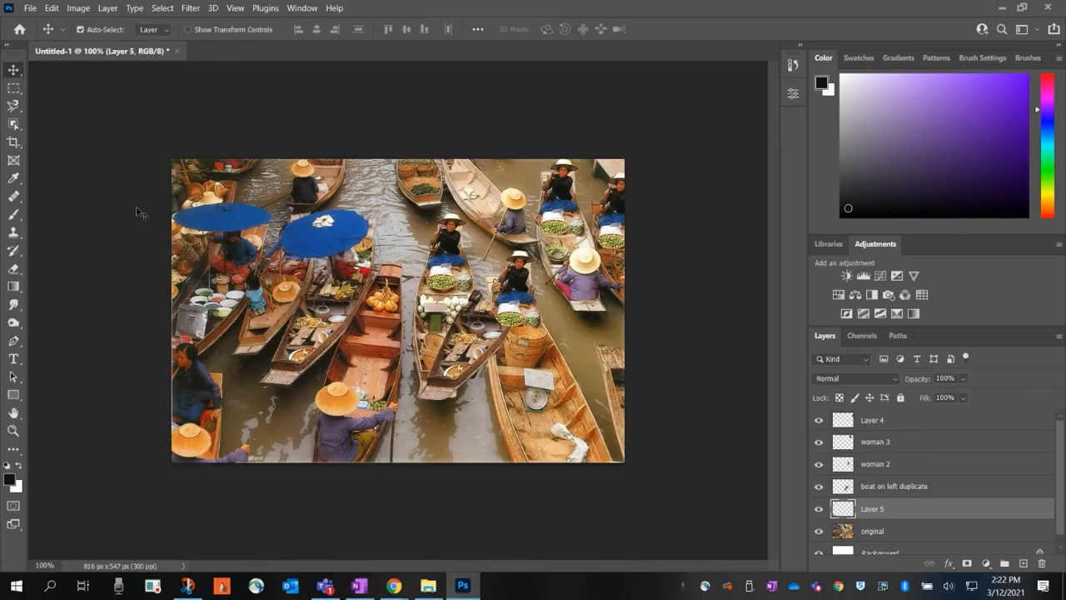
Set the Brush tool's size to 12 px and pick a near-black foreground colour
{"action": "left_click", "coordinate": [14, 214]}
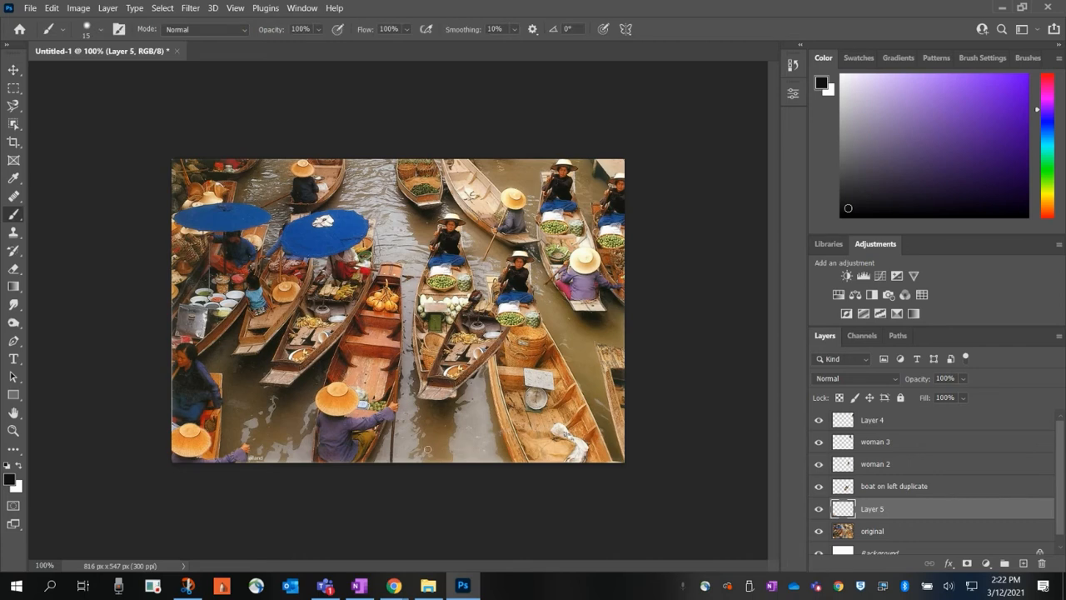
{"action": "right_click", "coordinate": [20, 218]}
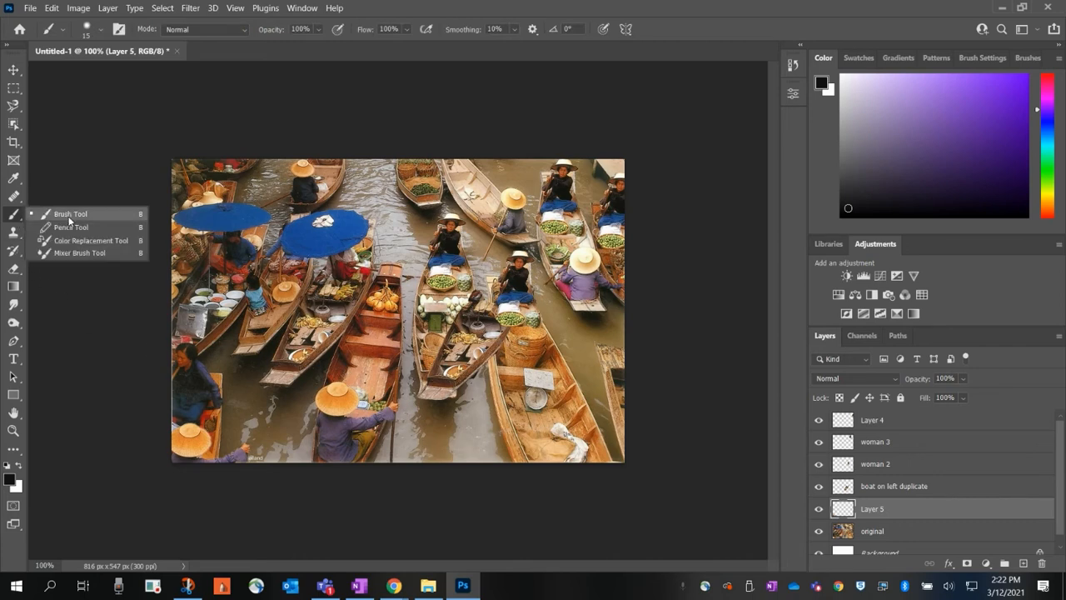
{"action": "left_click", "coordinate": [51, 211]}
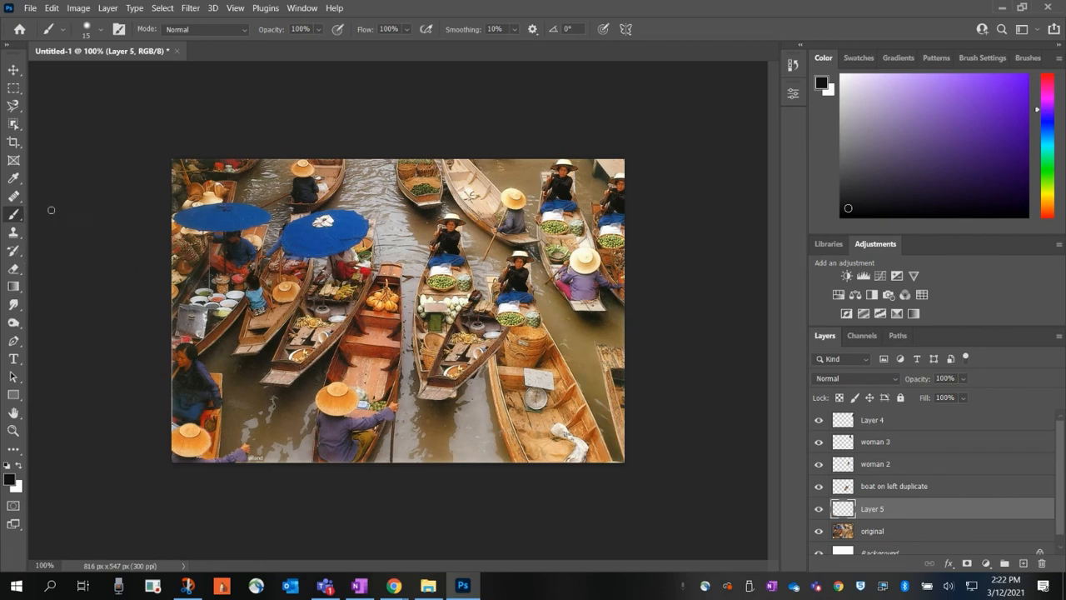
{"action": "left_click", "coordinate": [100, 31]}
{"action": "left_click_drag", "start_coordinate": [85, 75], "coordinate": [82, 74]}
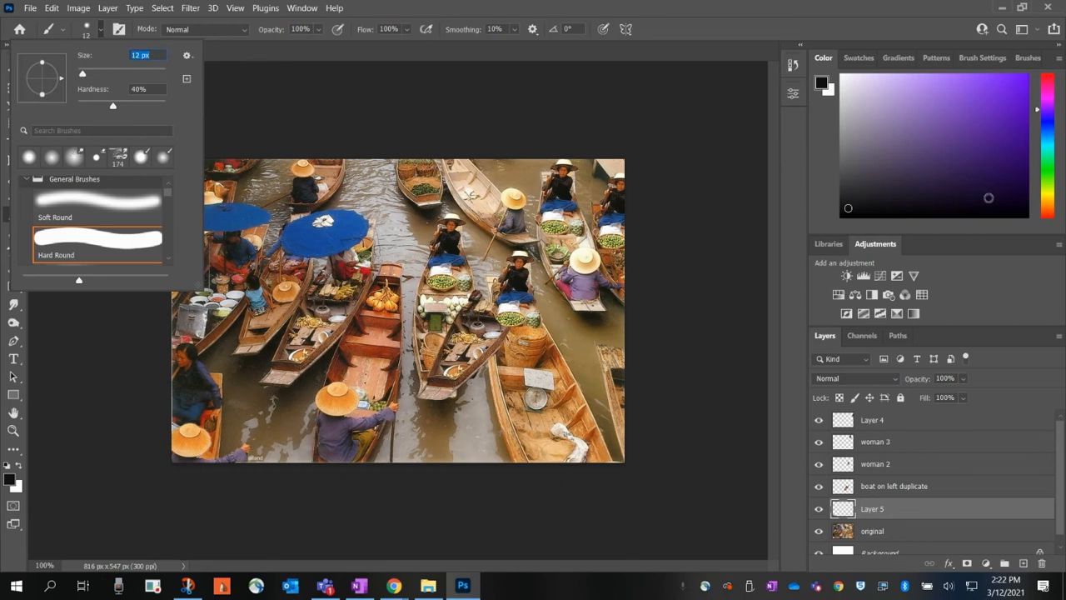
{"action": "left_click", "coordinate": [991, 209]}
{"action": "left_click", "coordinate": [860, 211]}
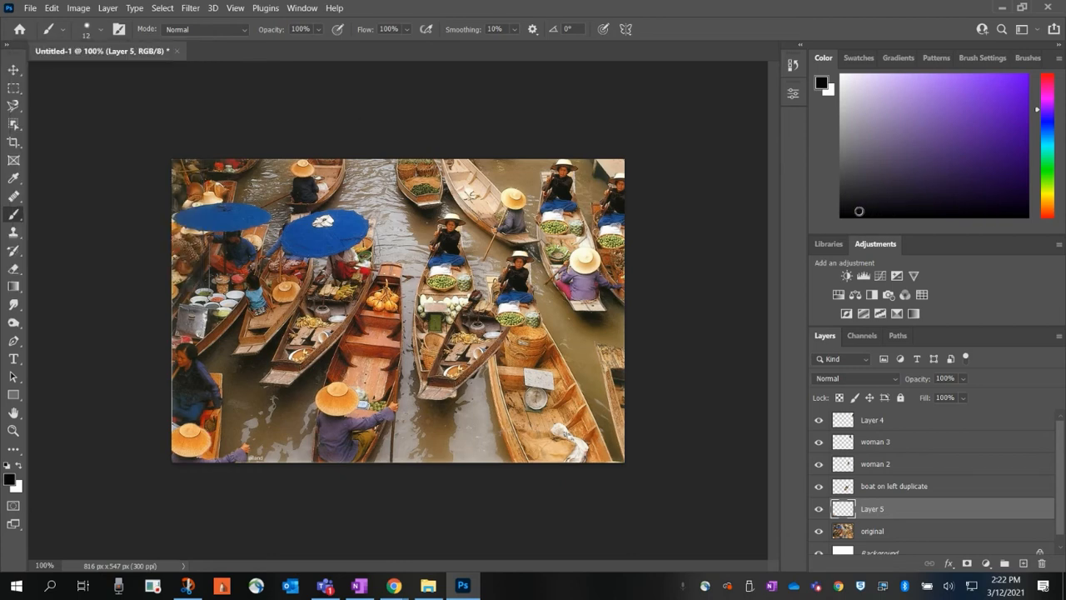
Set the brush to Hard Round at 6 px and paint a black shadow beneath the duplicated boat and the word "Hi" on the water
{"action": "left_click", "coordinate": [64, 30]}
{"action": "left_click", "coordinate": [101, 33]}
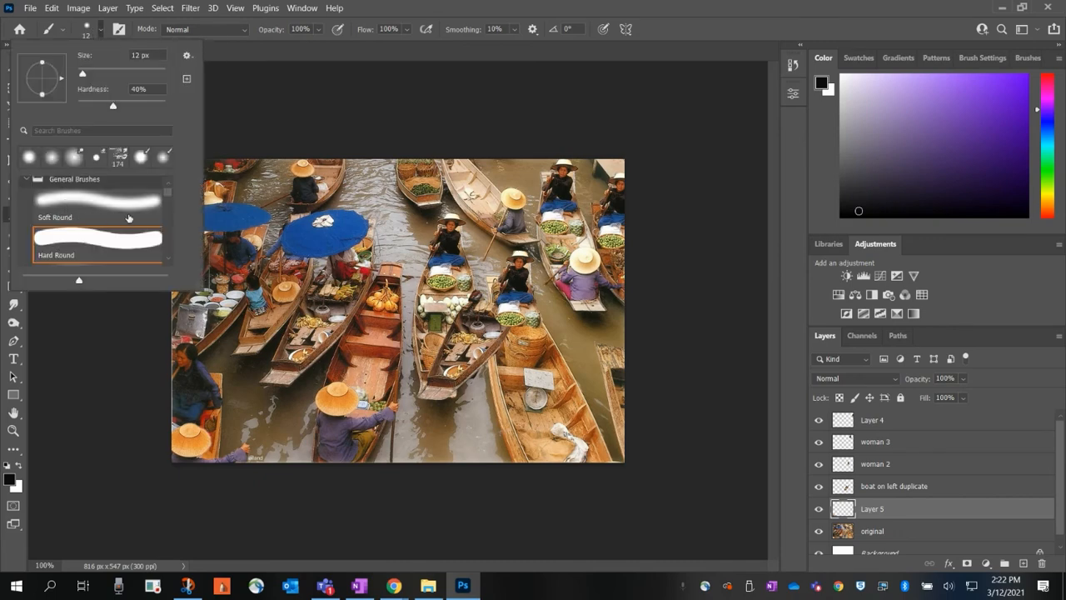
{"action": "mouse_move", "coordinate": [168, 198]}
{"action": "left_mouse_down"}
{"action": "mouse_move", "coordinate": [168, 220]}
{"action": "mouse_move", "coordinate": [170, 190]}
{"action": "left_mouse_up"}
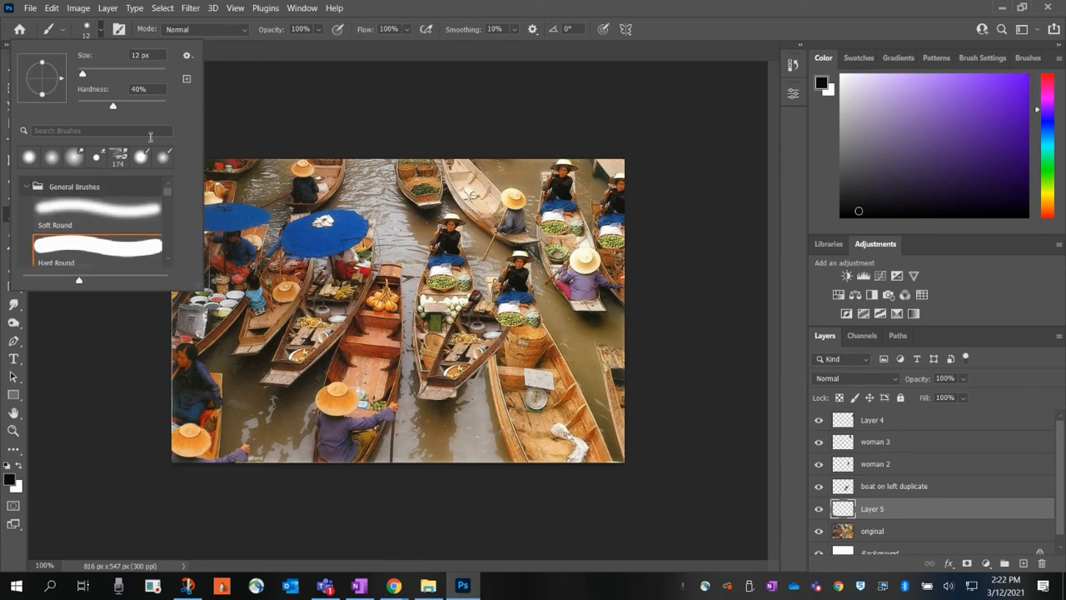
{"action": "left_click", "coordinate": [63, 251]}
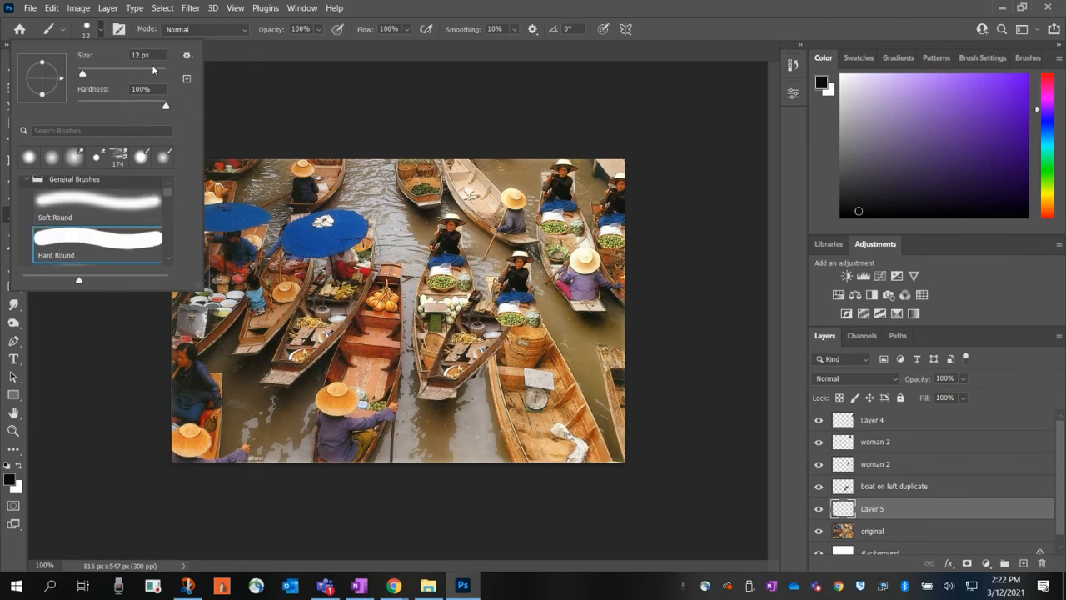
{"action": "left_click_drag", "start_coordinate": [83, 74], "coordinate": [80, 74]}
{"action": "left_click", "coordinate": [408, 442]}
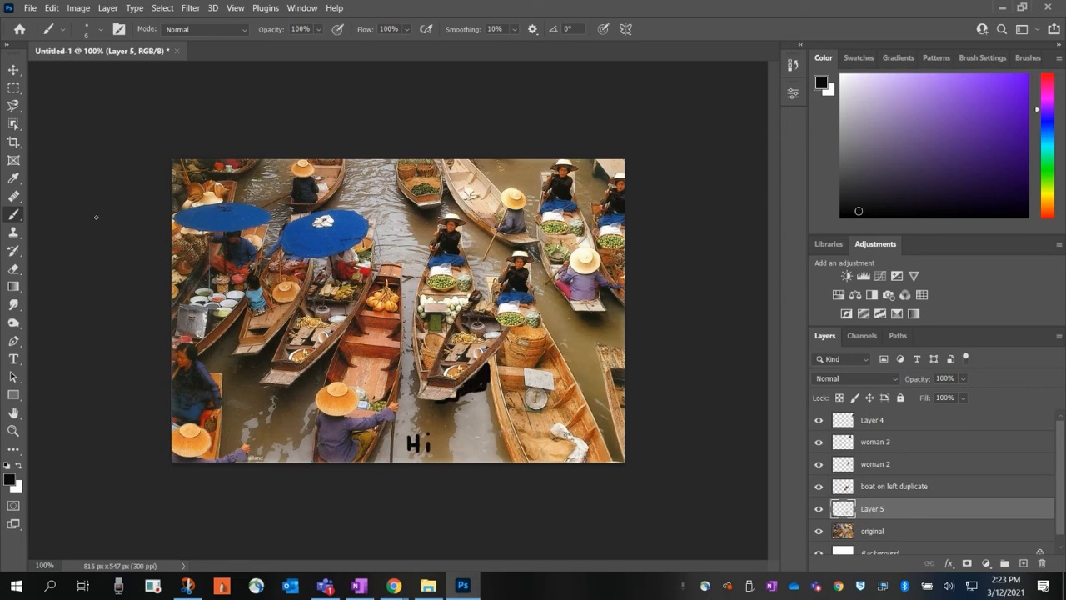
Switch to OneNote, tick off the Brush Tool and the optional Clone Stamp, and return to Photoshop
{"action": "left_click", "coordinate": [371, 588]}
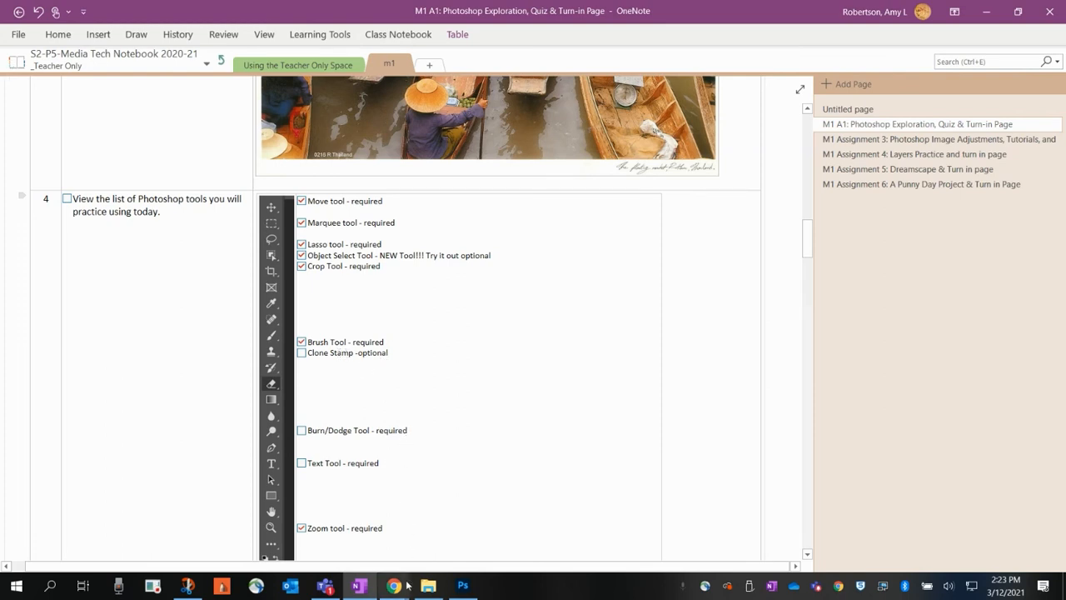
{"action": "left_click", "coordinate": [463, 586]}
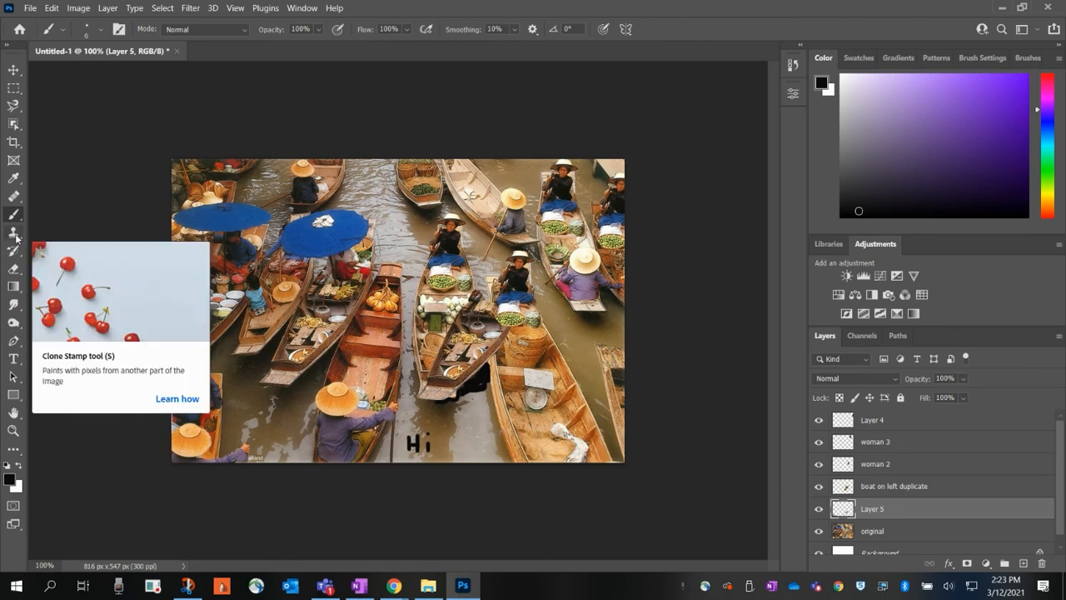
{"action": "left_click", "coordinate": [359, 586]}
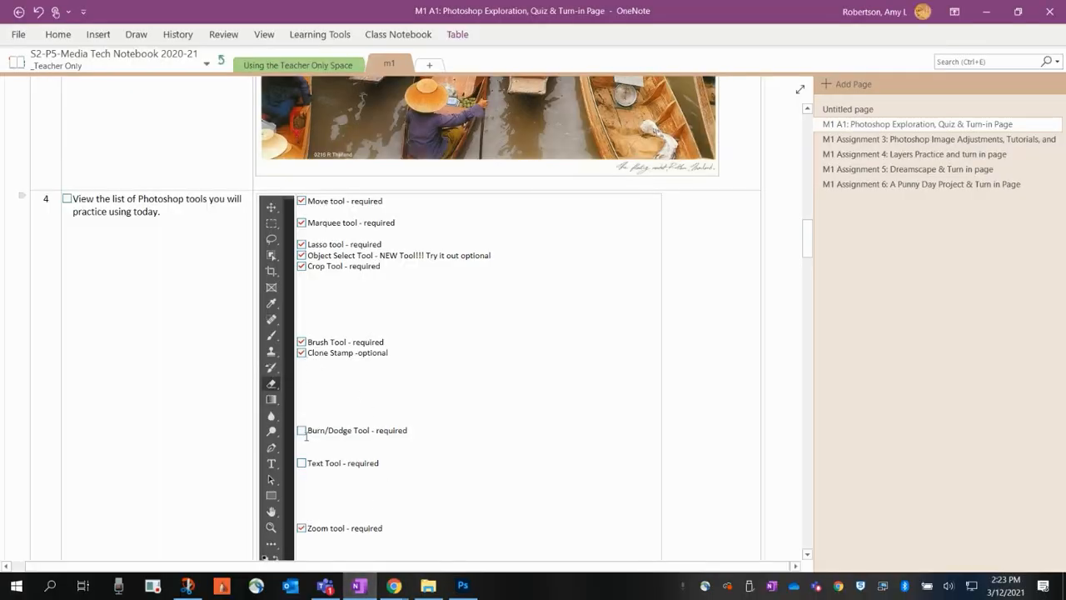
{"action": "left_click", "coordinate": [464, 586]}
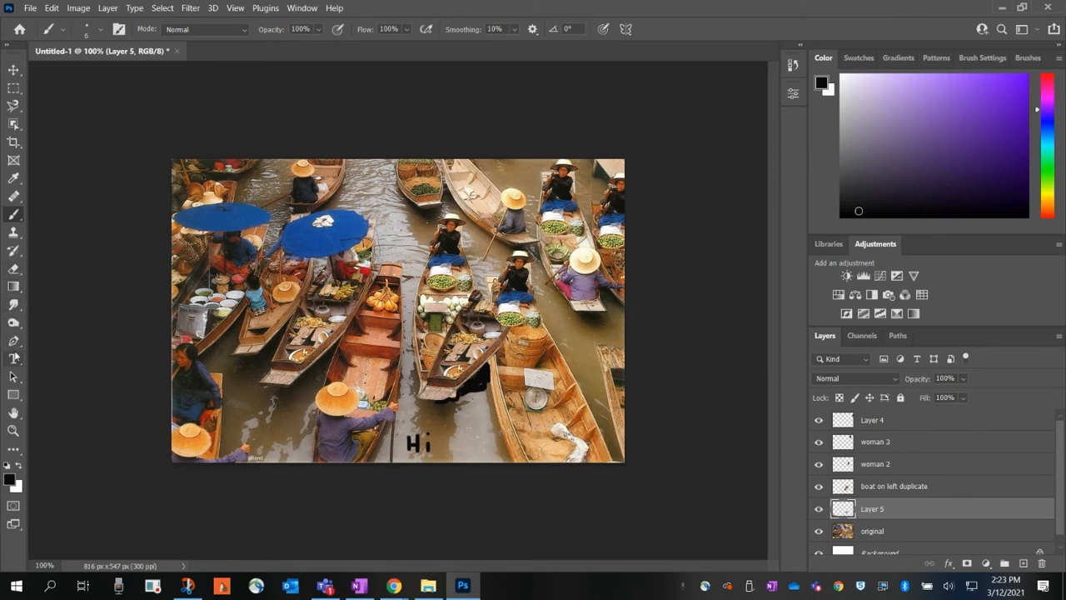
{"action": "left_click", "coordinate": [14, 287]}
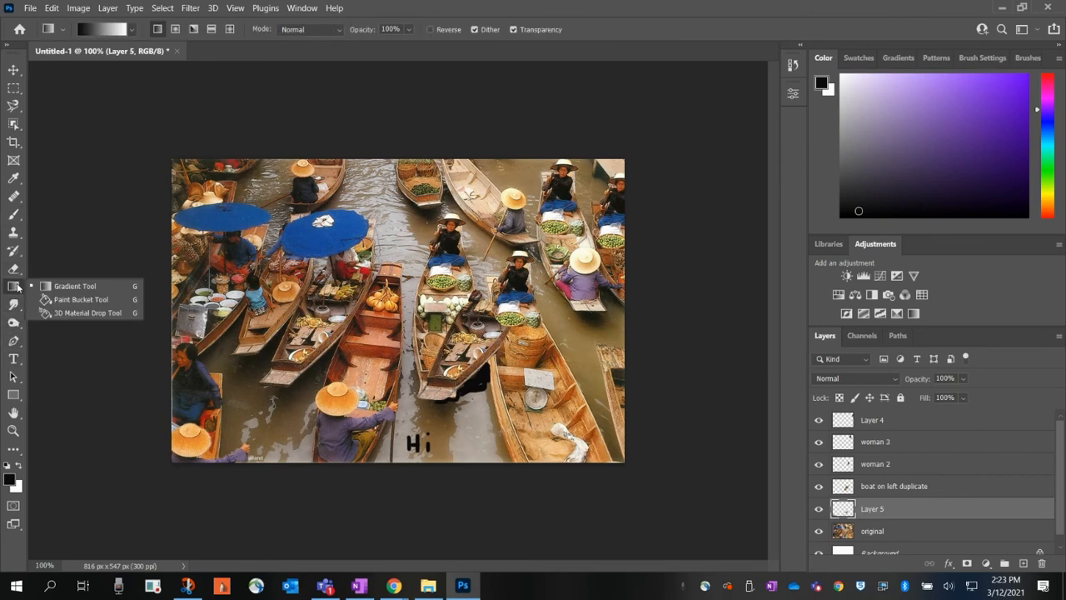
{"action": "left_click", "coordinate": [17, 270]}
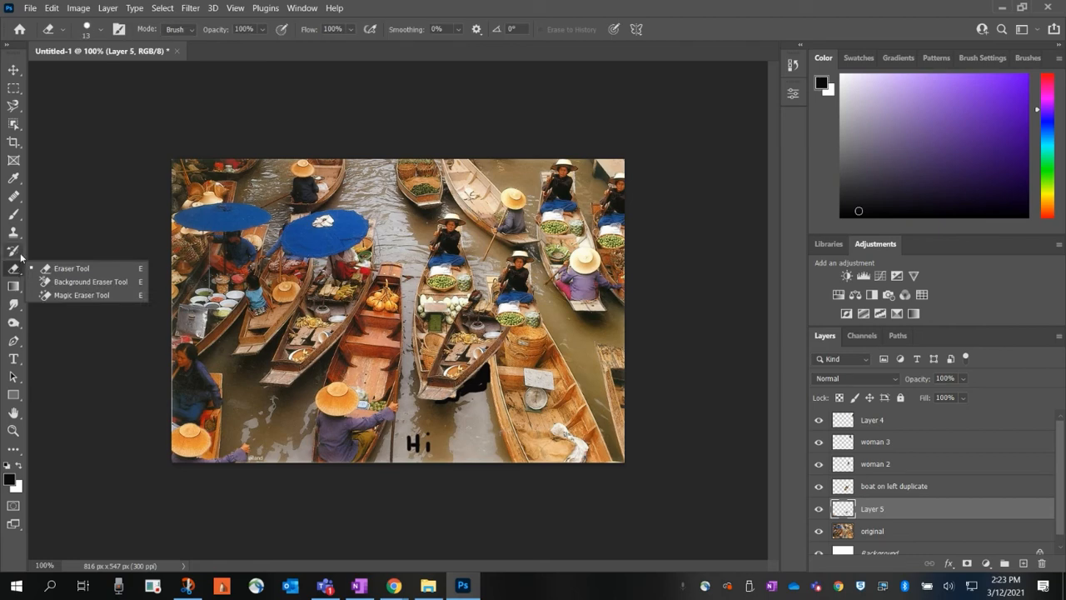
{"action": "left_click", "coordinate": [18, 252]}
{"action": "left_click", "coordinate": [13, 307]}
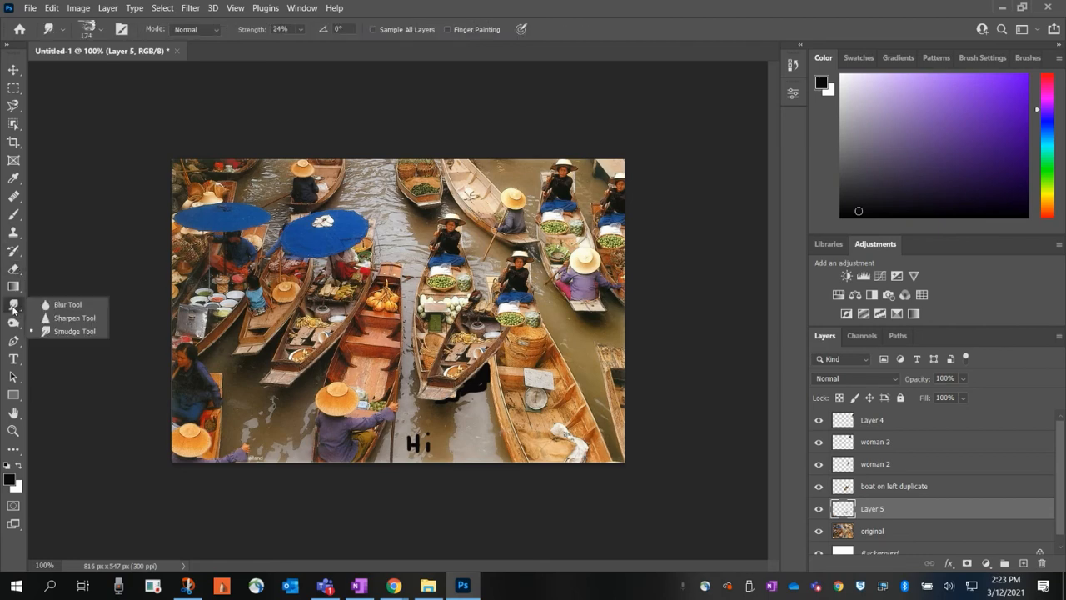
Switch between the Dodge and Burn tools, leaving the Burn tool active
{"action": "left_click", "coordinate": [17, 326]}
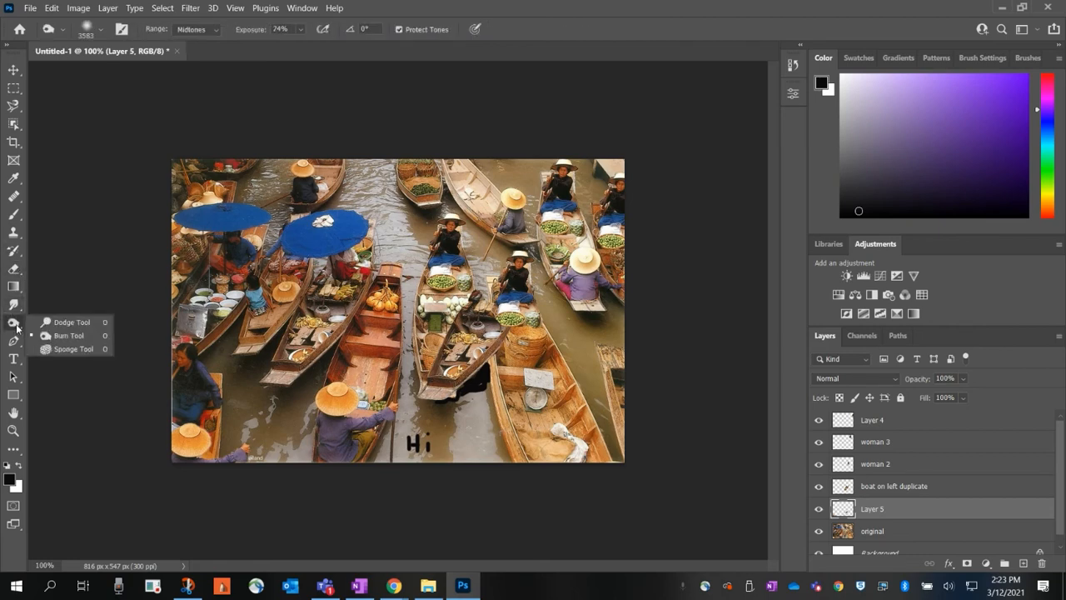
{"action": "left_click", "coordinate": [70, 336]}
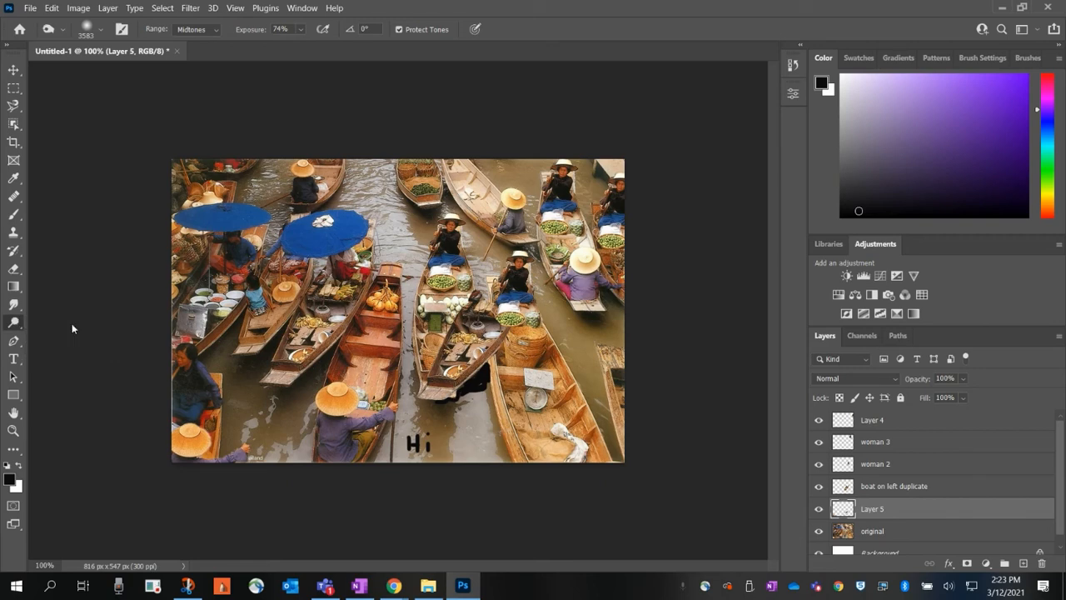
{"action": "right_click", "coordinate": [18, 322]}
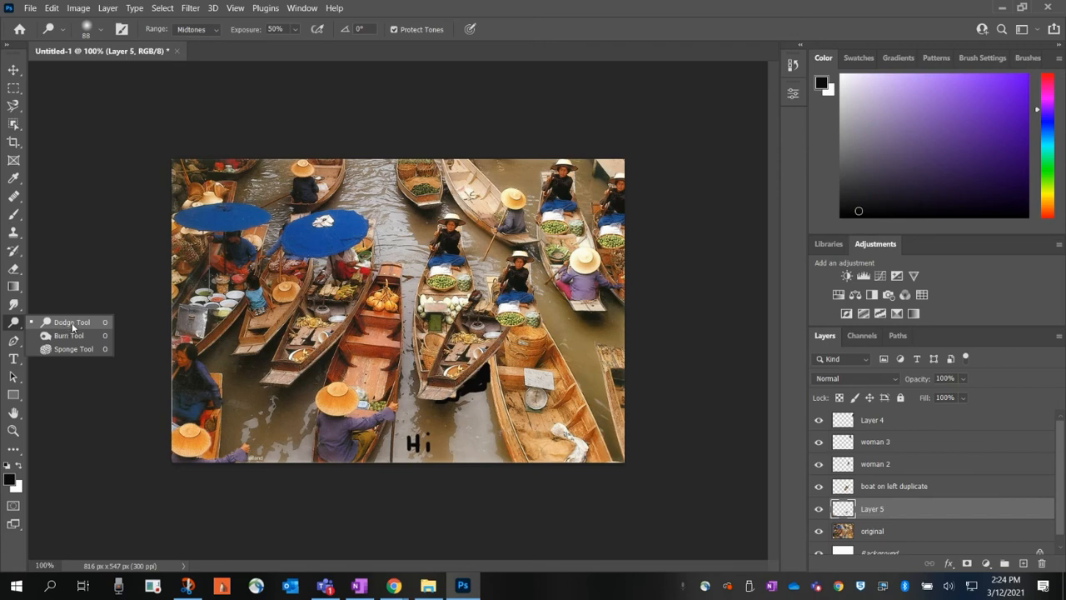
{"action": "left_click", "coordinate": [71, 334]}
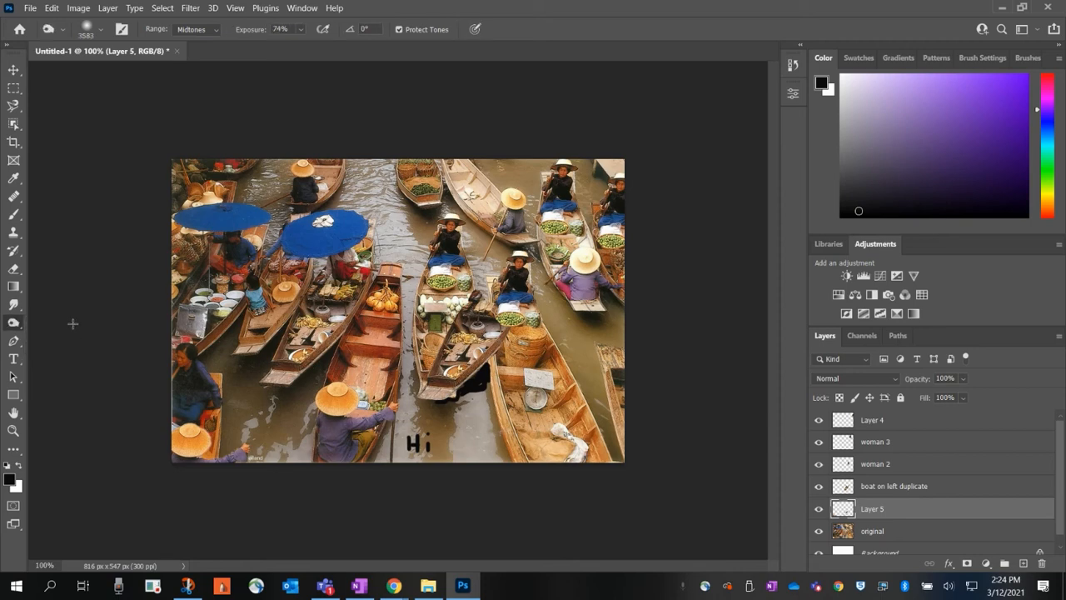
{"action": "right_click", "coordinate": [17, 327]}
{"action": "left_click", "coordinate": [67, 336]}
Set the Burn brush to Soft Round at 86 px and darken the water beside the larger blue umbrella on the original layer
{"action": "left_click", "coordinate": [99, 33]}
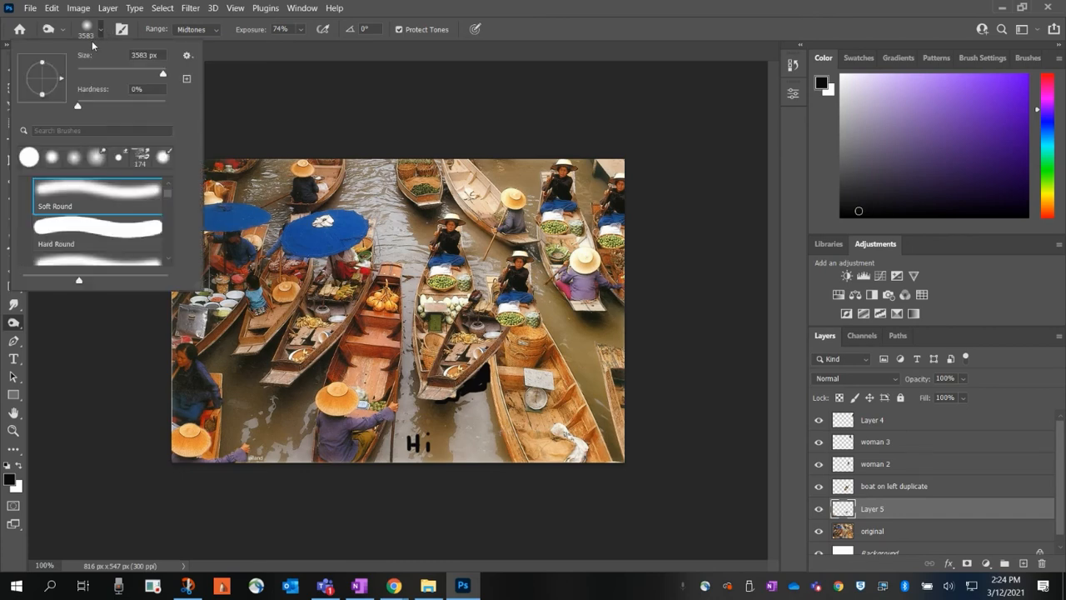
{"action": "left_click_drag", "start_coordinate": [162, 73], "coordinate": [97, 73]}
{"action": "left_click", "coordinate": [107, 73]}
{"action": "left_click", "coordinate": [115, 73]}
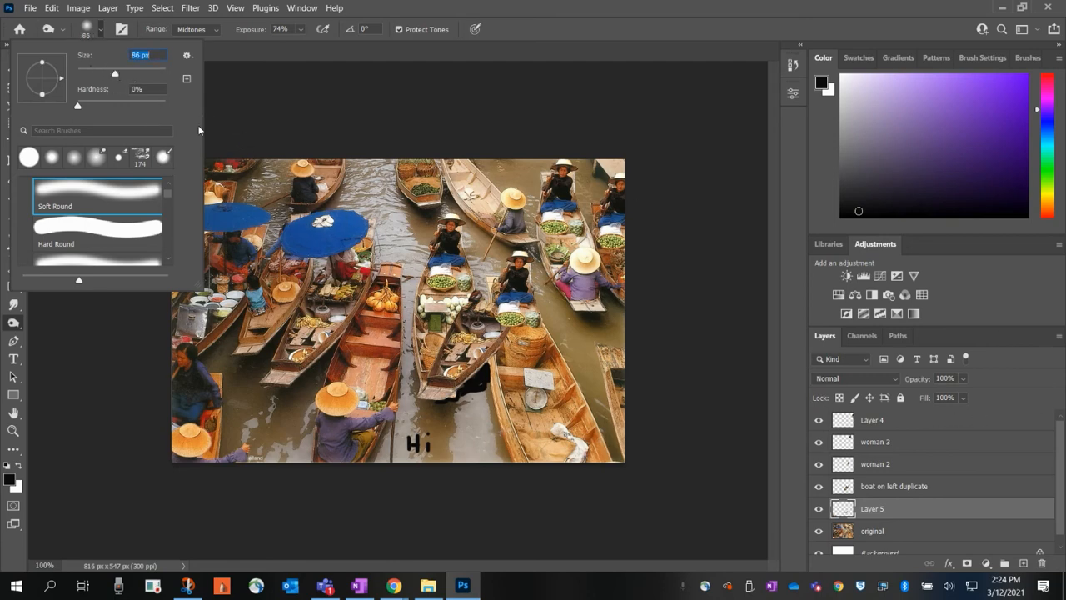
{"action": "left_click", "coordinate": [94, 204]}
{"action": "left_click", "coordinate": [101, 30]}
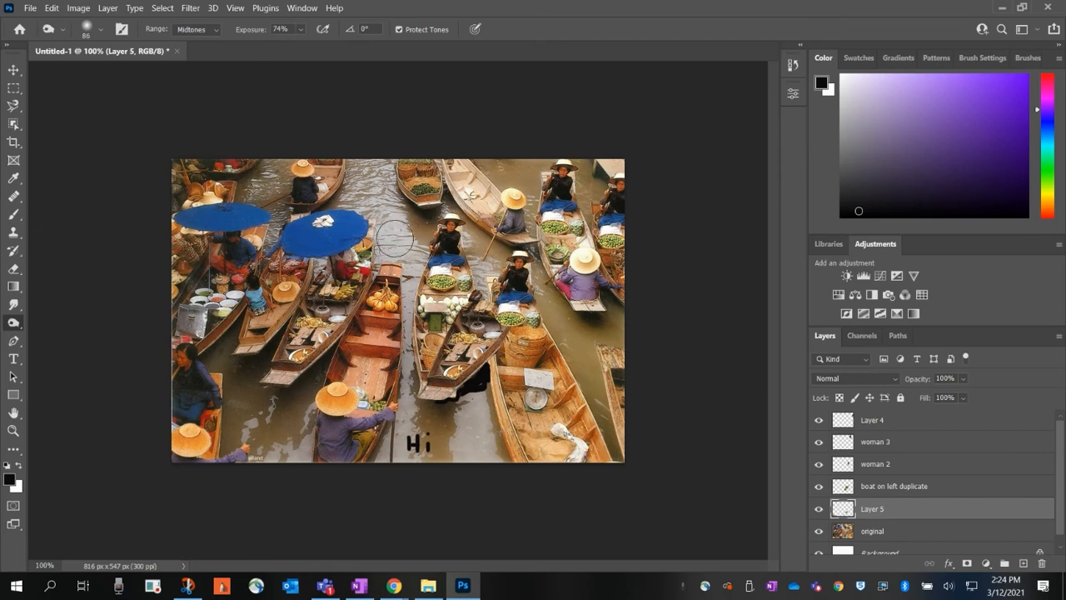
{"action": "left_click", "coordinate": [880, 534]}
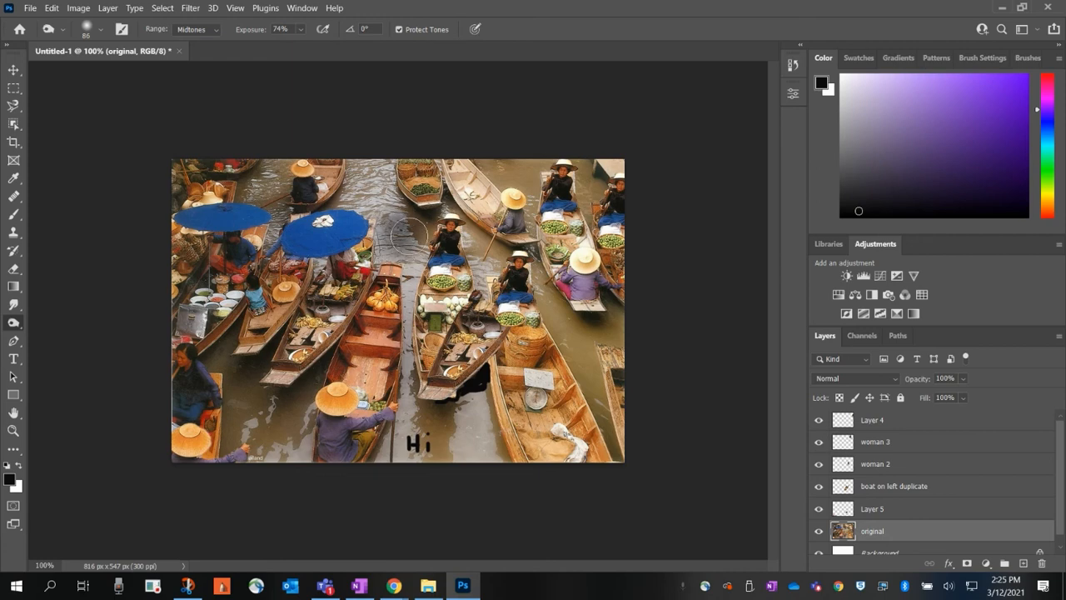
{"action": "left_click_drag", "start_coordinate": [405, 242], "coordinate": [403, 239]}
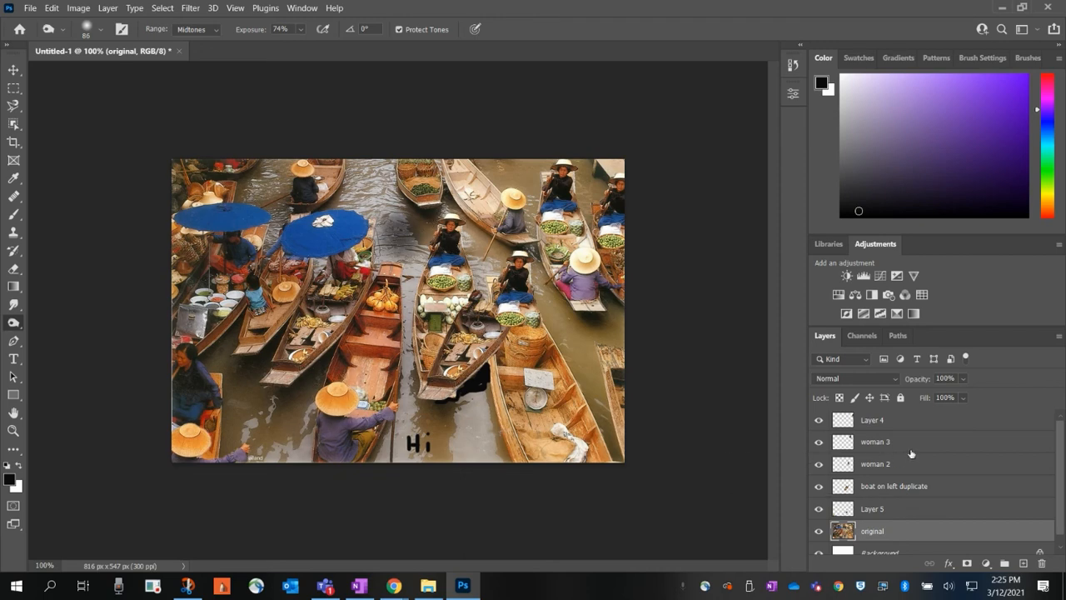
Toggle the visibility of Layer 4, Layer 5 and the boat on left duplicate layer to check what each contains
{"action": "left_click", "coordinate": [866, 423]}
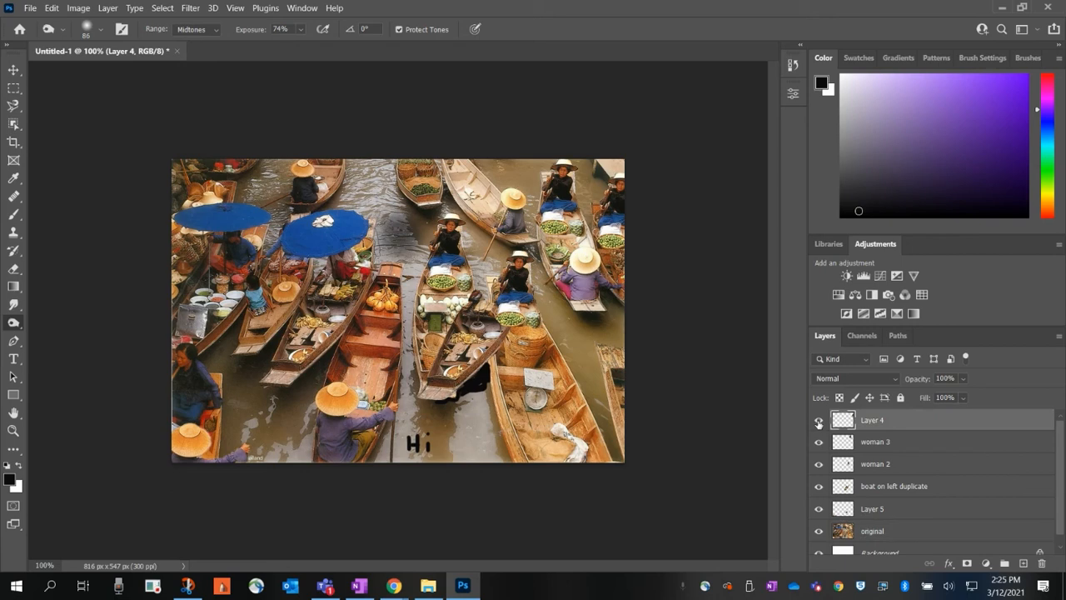
{"action": "left_click", "coordinate": [819, 422]}
{"action": "left_click", "coordinate": [820, 423]}
{"action": "scroll", "coordinate": [866, 533], "scroll_direction": "down", "scroll_amount": 1}
{"action": "left_click", "coordinate": [819, 499]}
{"action": "left_click", "coordinate": [819, 499]}
{"action": "left_click", "coordinate": [819, 476]}
{"action": "left_click", "coordinate": [819, 477]}
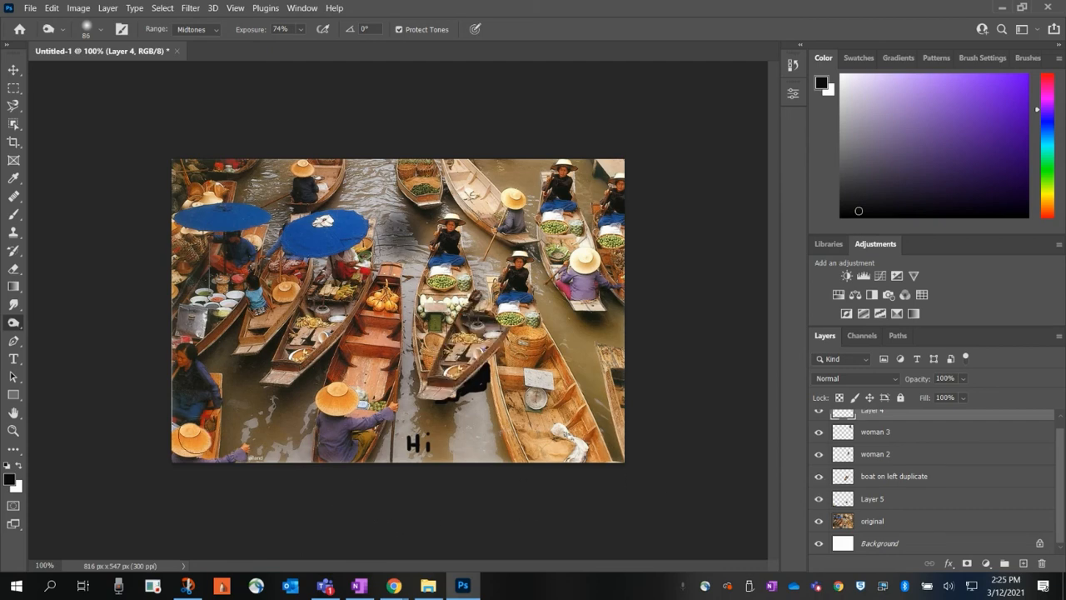
{"action": "left_click", "coordinate": [819, 499]}
{"action": "left_click", "coordinate": [819, 500]}
Try to burn the copied person's straw hat in the photo's lower-left corner with Layer 4 active
{"action": "left_click", "coordinate": [191, 442]}
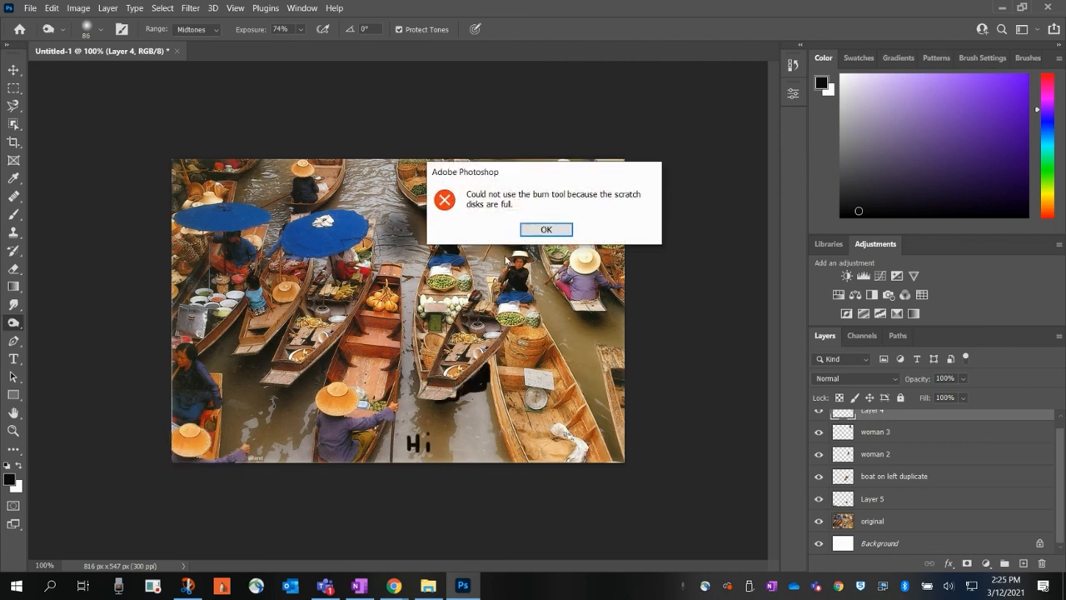
{"action": "left_click", "coordinate": [551, 231]}
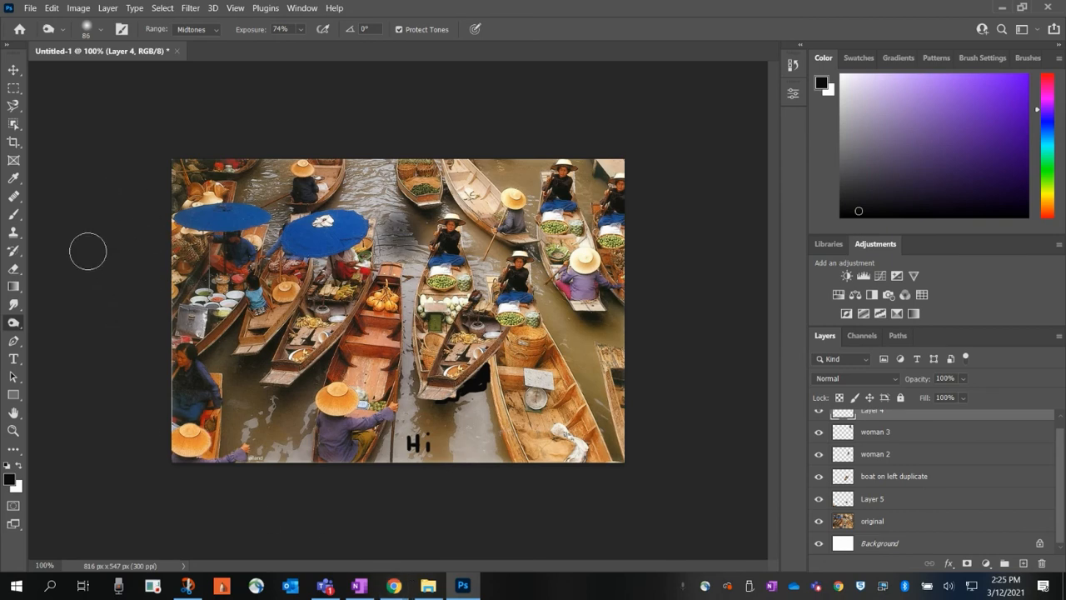
Lighten the water between the two lower-left boats on the original layer with the Dodge tool
{"action": "right_click", "coordinate": [13, 324]}
{"action": "right_click", "coordinate": [14, 322]}
{"action": "left_click", "coordinate": [71, 321]}
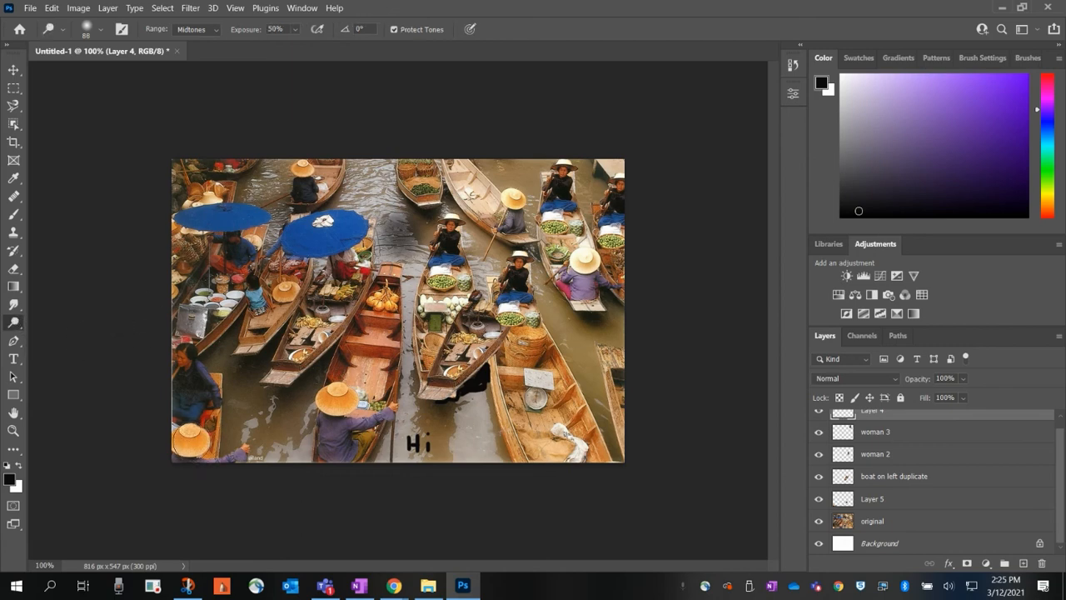
{"action": "left_click", "coordinate": [867, 520]}
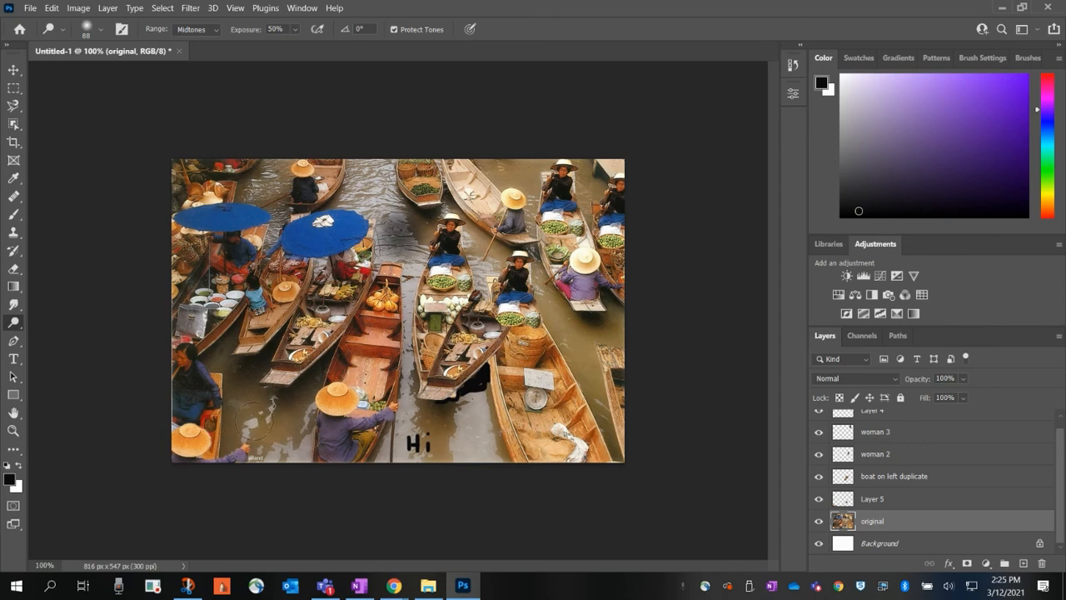
{"action": "left_click", "coordinate": [269, 415]}
{"action": "left_click", "coordinate": [549, 229]}
{"action": "left_click", "coordinate": [271, 401]}
{"action": "left_click", "coordinate": [550, 229]}
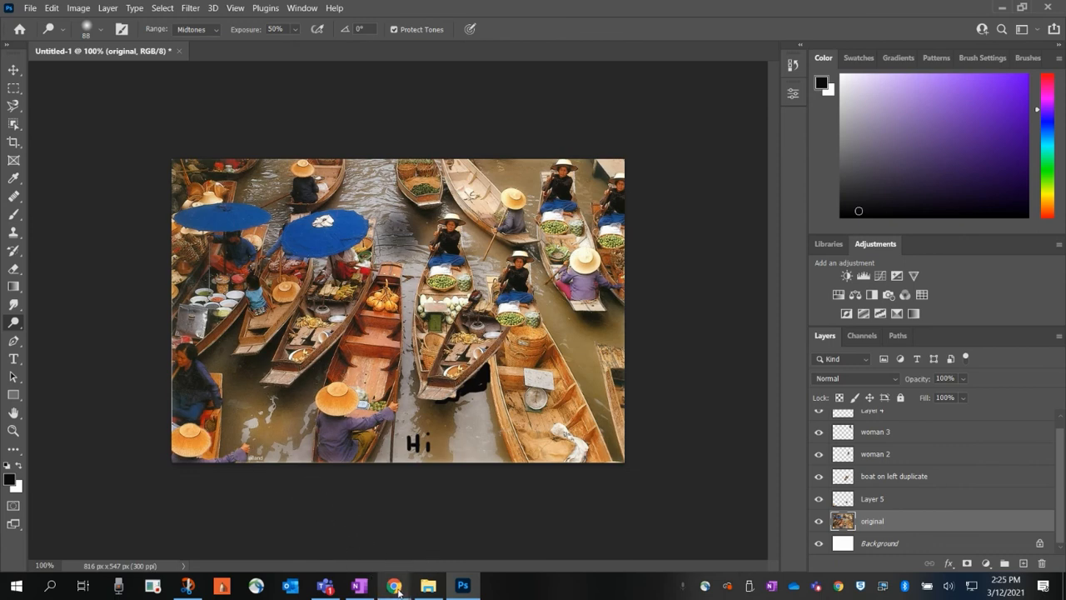
Switch to OneNote, tick off the required Burn/Dodge Tool, and return to Photoshop
{"action": "mouse_move", "coordinate": [397, 589]}
{"action": "left_click", "coordinate": [359, 586]}
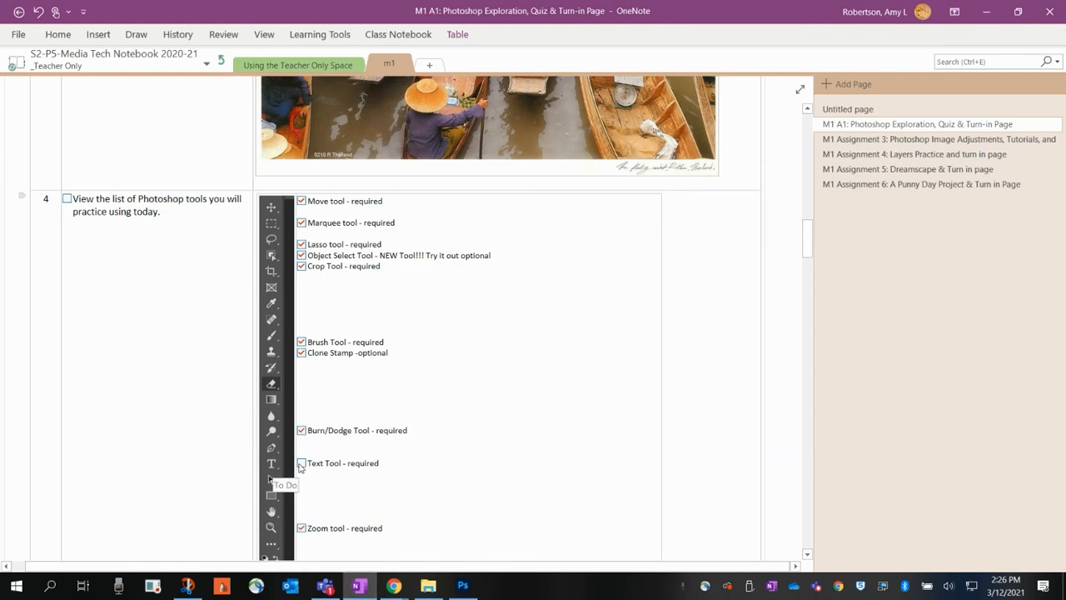
{"action": "left_click", "coordinate": [463, 586]}
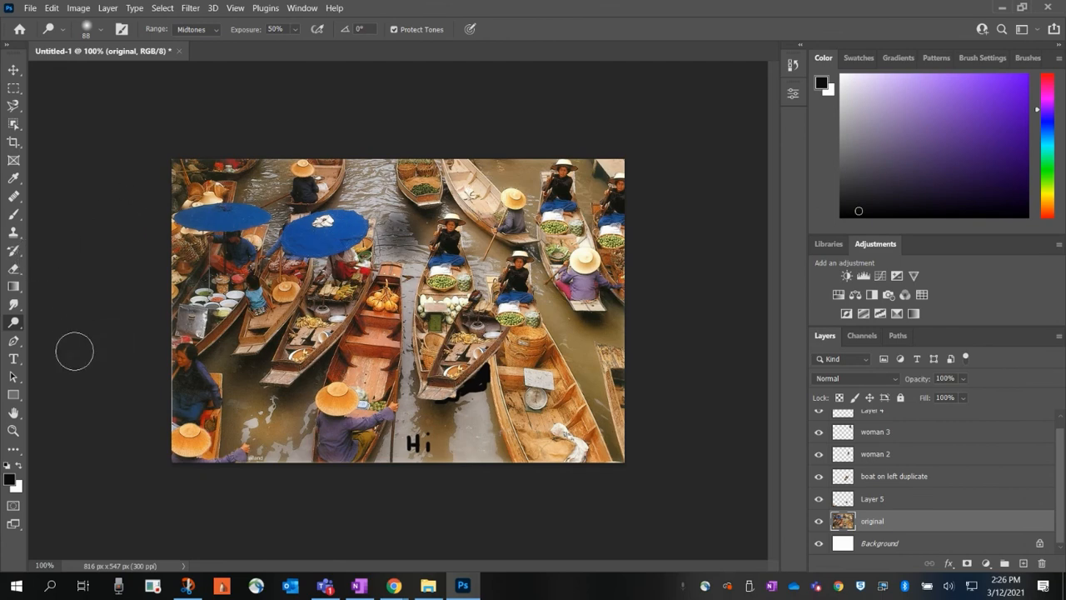
Activate the Horizontal Type tool and try to start a text line on the water near the painted "Hi"
{"action": "left_click", "coordinate": [14, 358]}
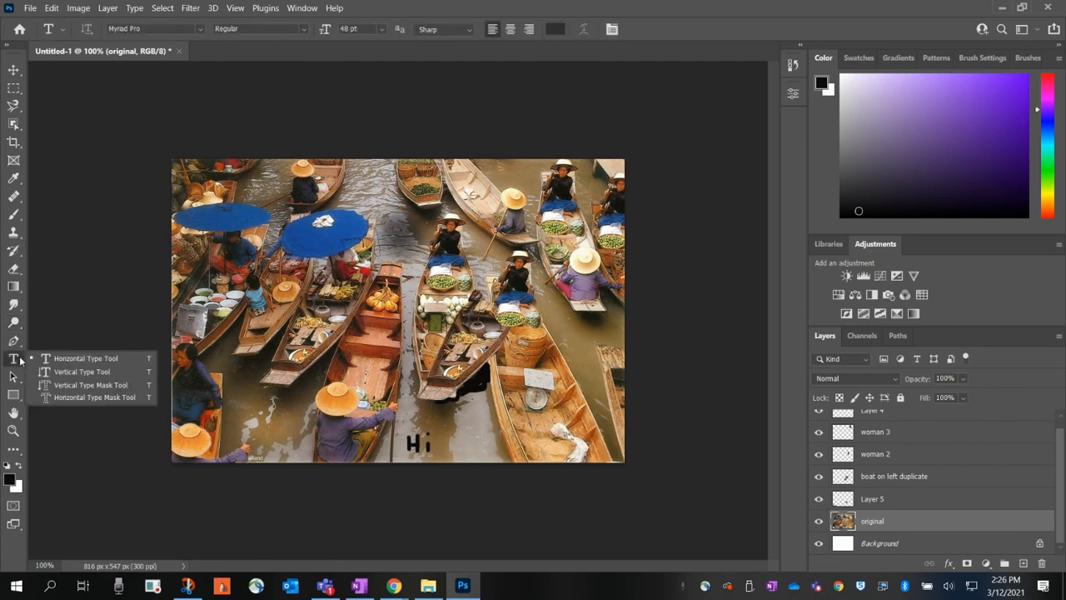
{"action": "left_click", "coordinate": [67, 359]}
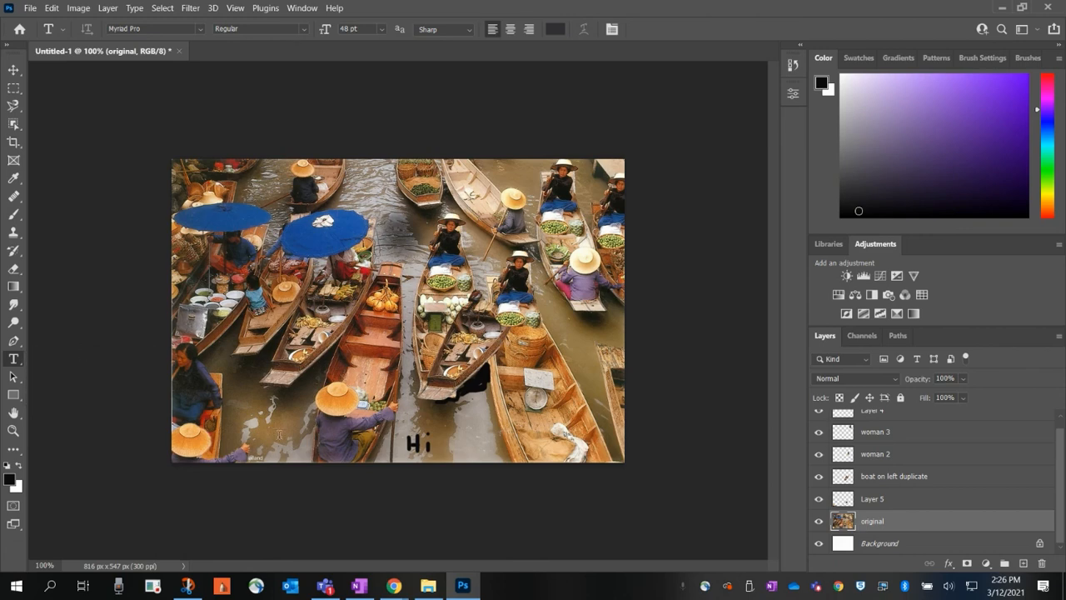
{"action": "left_click", "coordinate": [460, 423]}
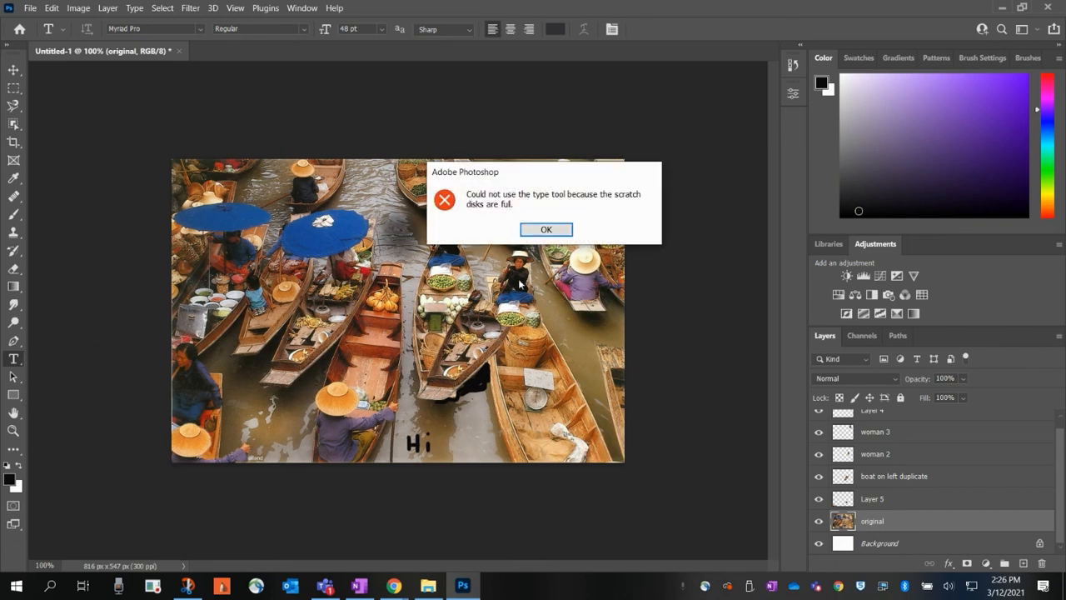
{"action": "left_click", "coordinate": [542, 229]}
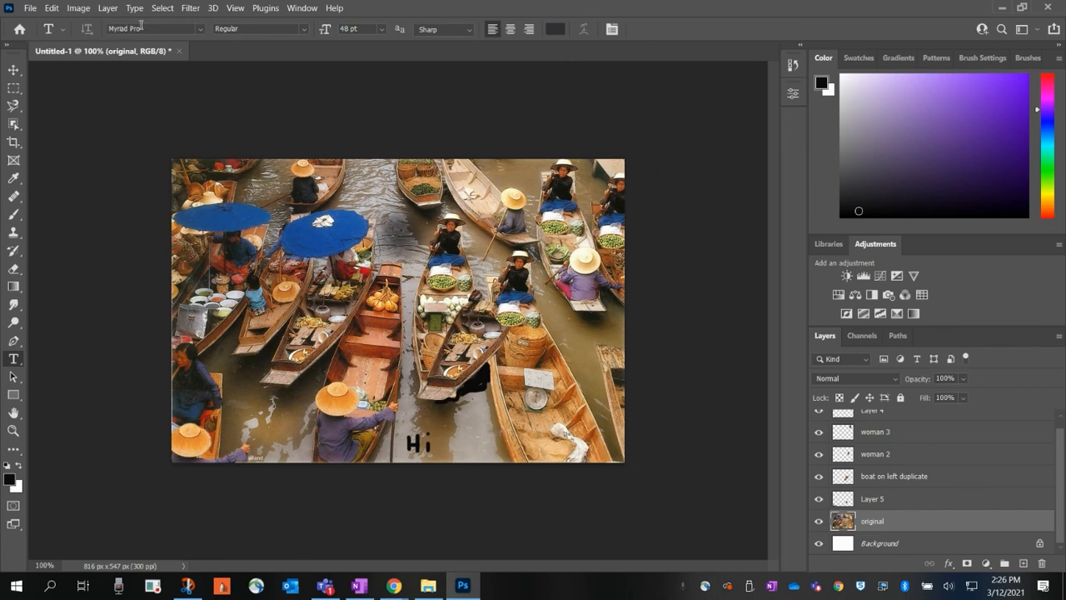
Set the type font to Lato and look through the available font styles, sizes and anti-aliasing options
{"action": "left_click", "coordinate": [200, 29]}
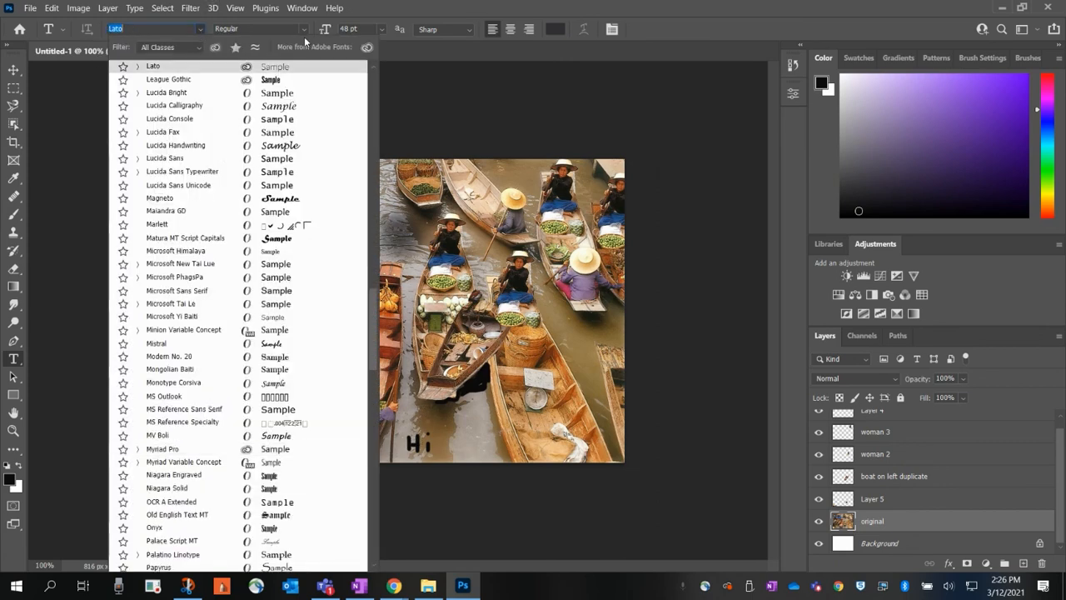
{"action": "left_click", "coordinate": [208, 69]}
{"action": "left_click", "coordinate": [302, 29]}
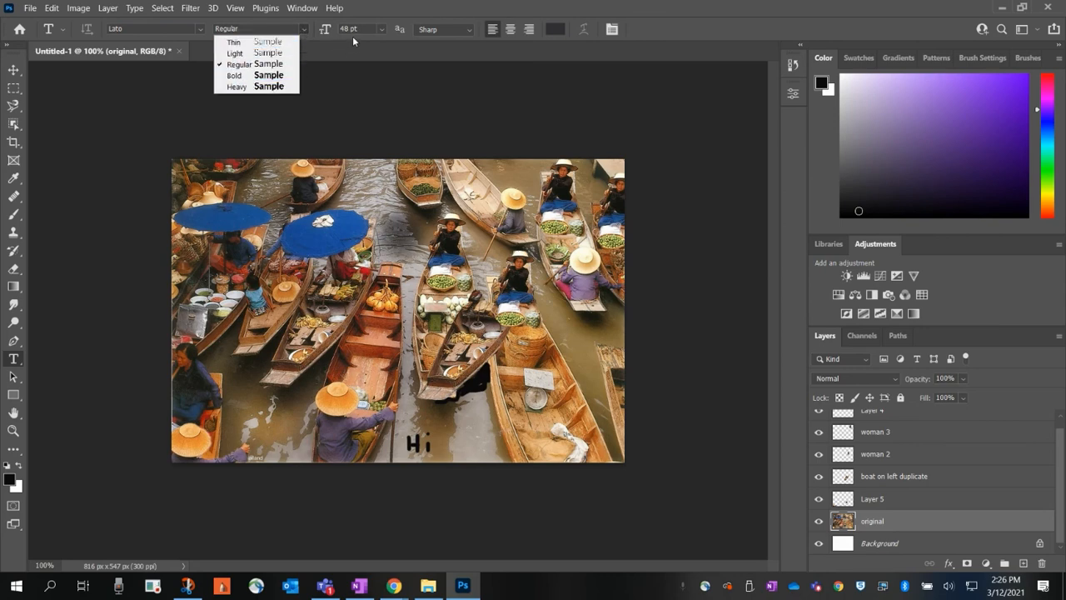
{"action": "left_click", "coordinate": [378, 31]}
{"action": "left_click", "coordinate": [380, 30]}
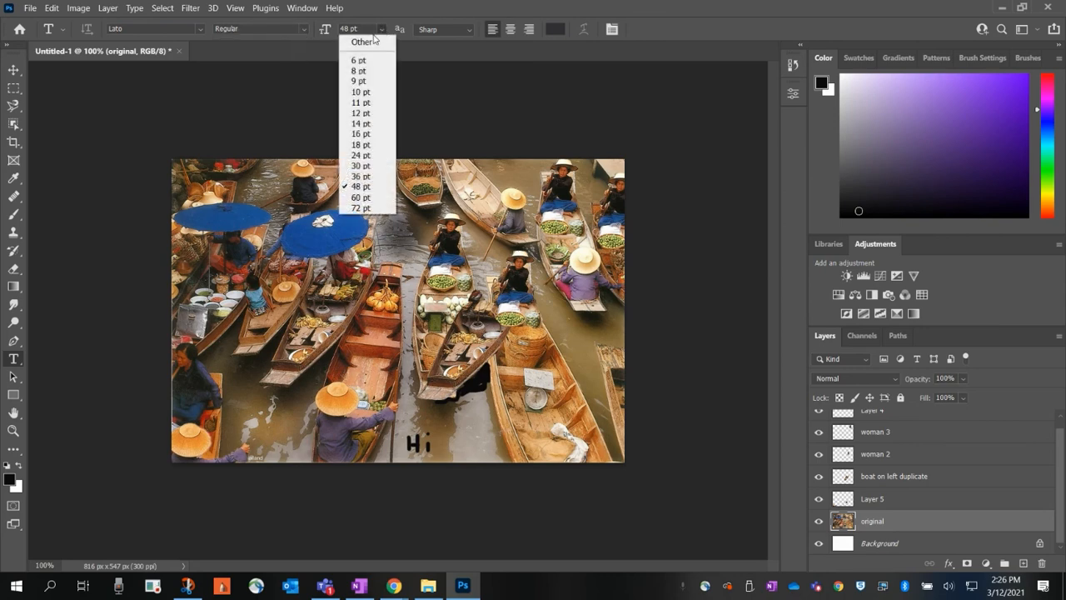
{"action": "left_click", "coordinate": [470, 32]}
{"action": "left_click", "coordinate": [468, 32]}
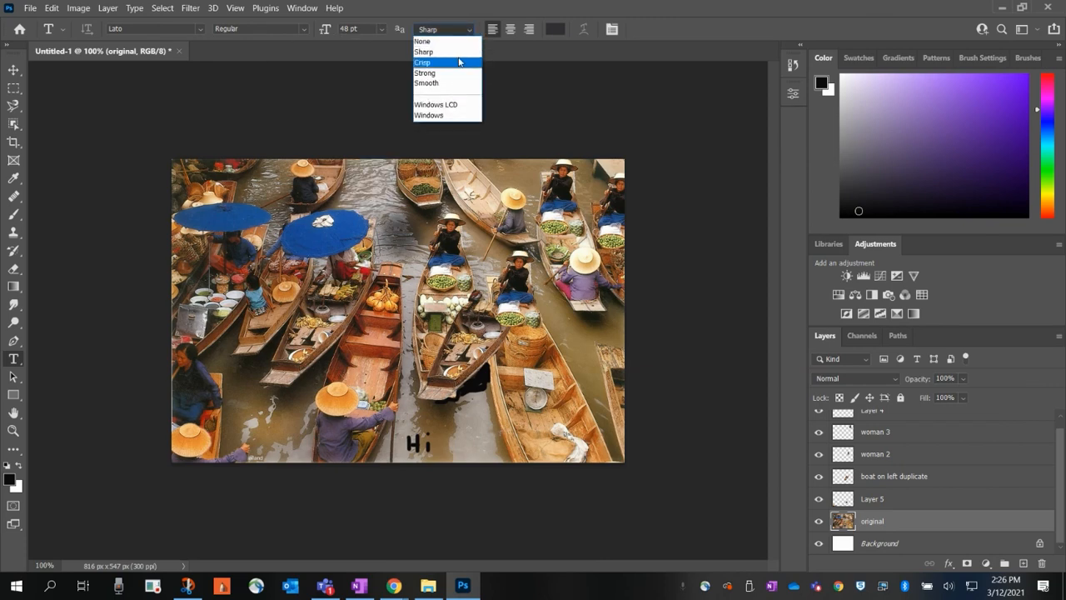
{"action": "left_click", "coordinate": [469, 33]}
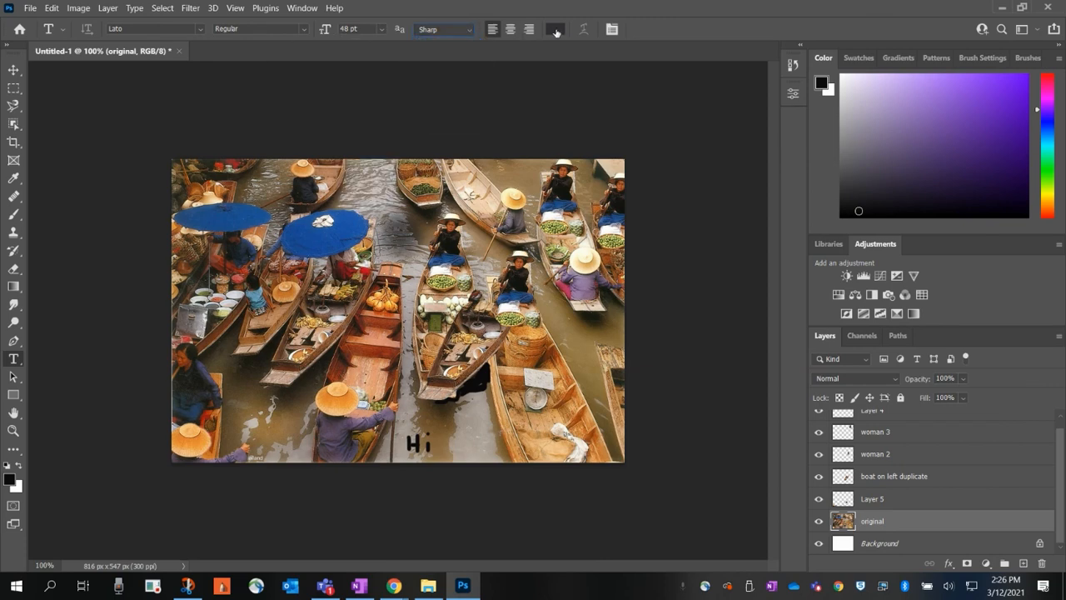
Change the text color to a near-white shade
{"action": "left_click", "coordinate": [555, 30]}
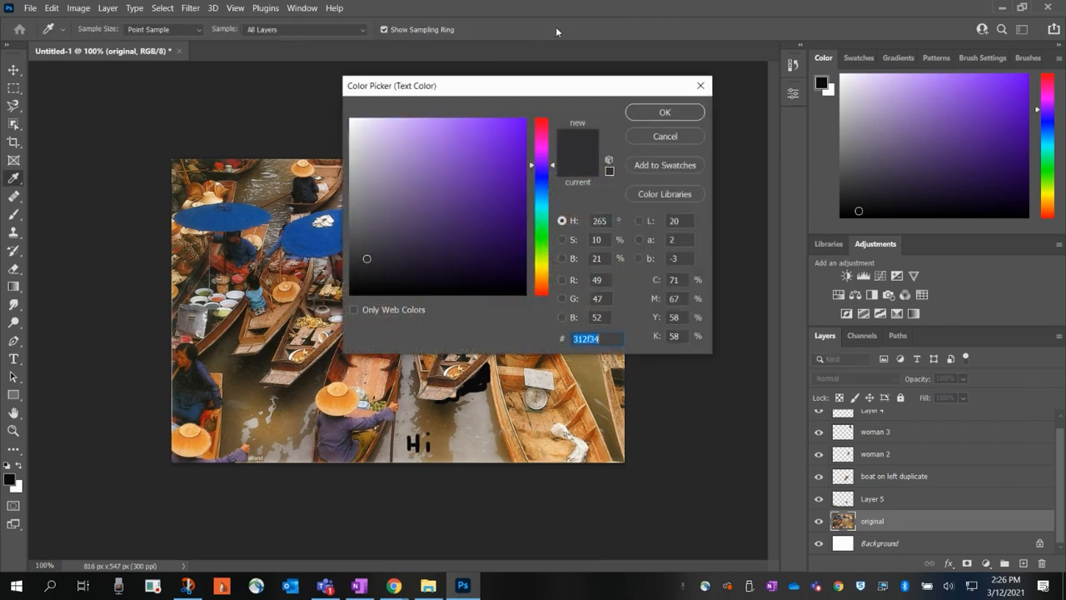
{"action": "left_click", "coordinate": [358, 125]}
{"action": "left_click", "coordinate": [684, 116]}
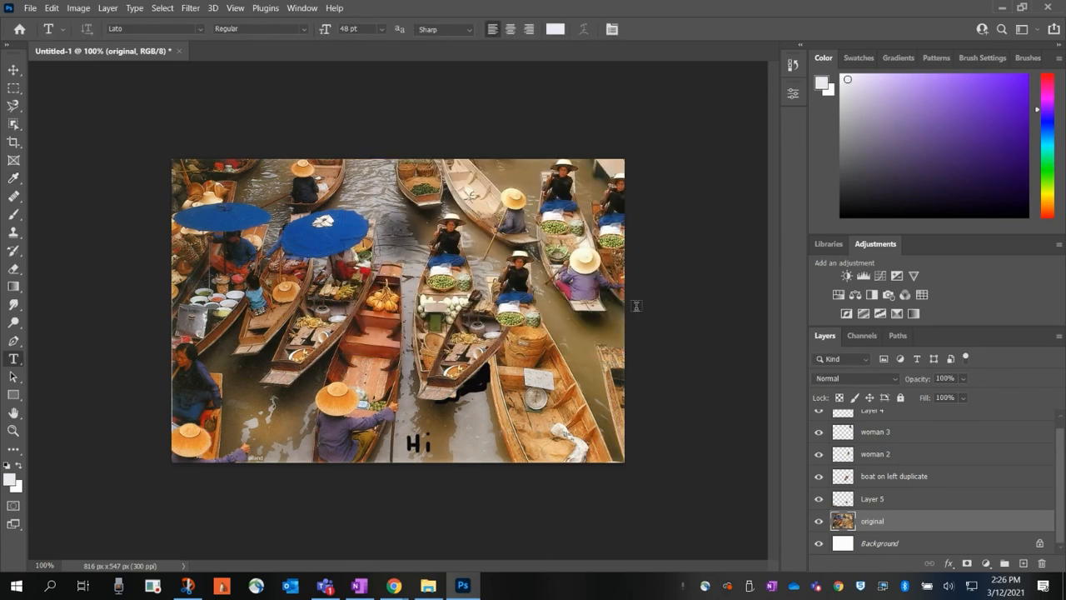
{"action": "left_click_drag", "start_coordinate": [1061, 510], "coordinate": [1061, 475]}
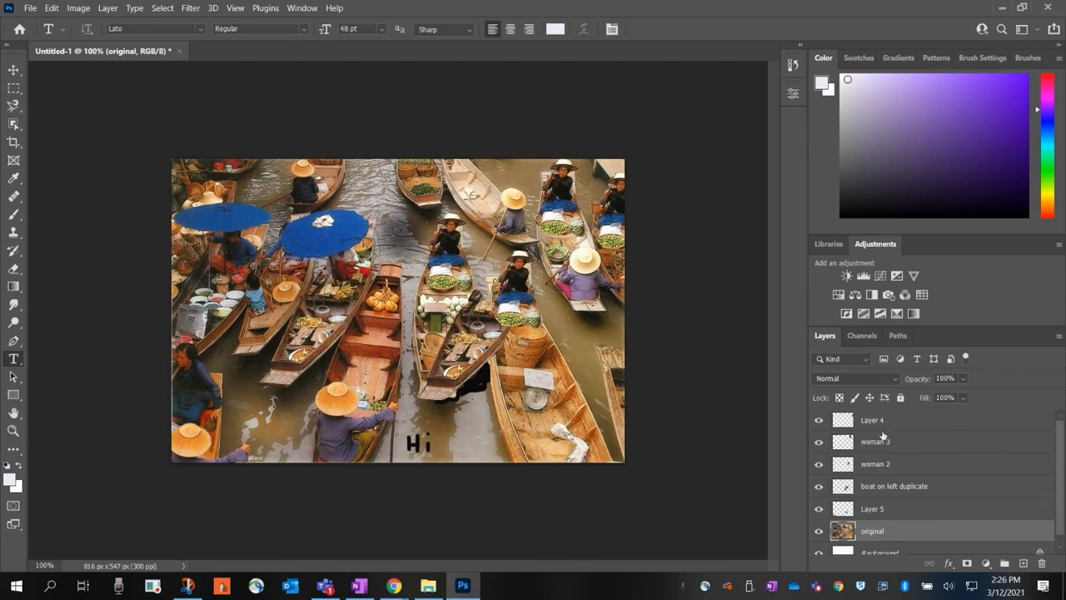
Switch to OneNote and tick off the required Text Tool in the row 4 tool list
{"action": "left_click", "coordinate": [359, 586]}
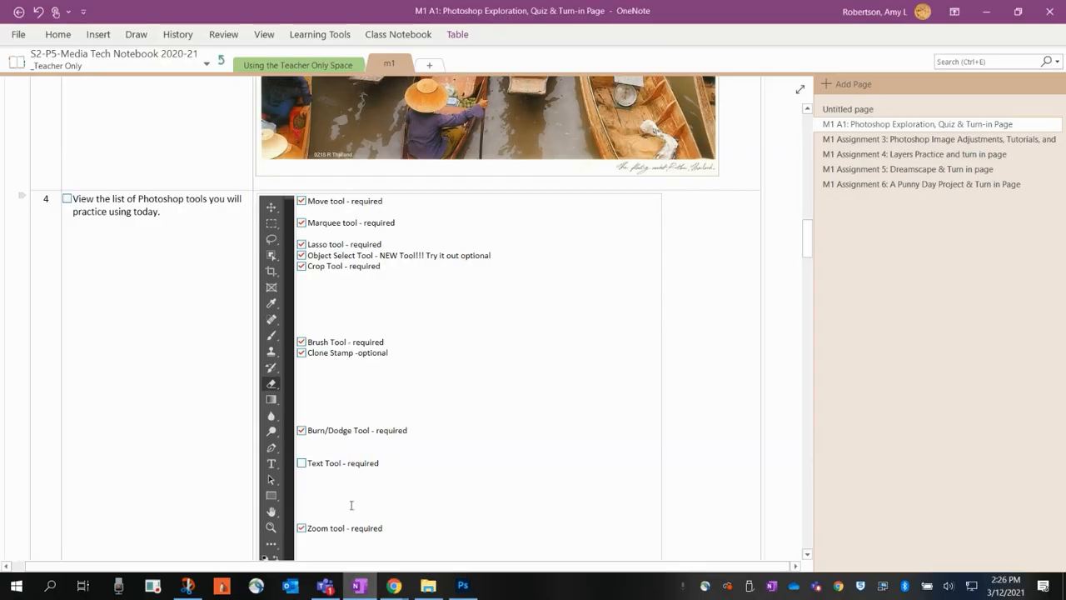
{"action": "left_click", "coordinate": [302, 463]}
Tick off all the practiced tools in the row 6 checklist, from Move tool through Zoom tool
{"action": "left_click_drag", "start_coordinate": [807, 250], "coordinate": [808, 302]}
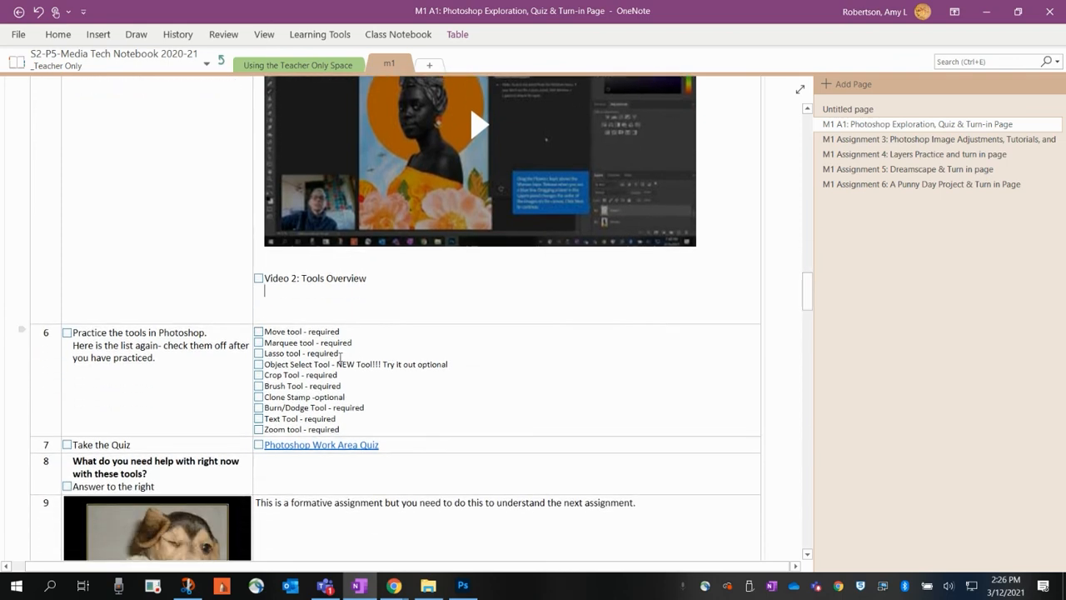
{"action": "left_click", "coordinate": [259, 418]}
{"action": "left_click", "coordinate": [259, 408]}
{"action": "left_click", "coordinate": [258, 397]}
{"action": "left_click", "coordinate": [259, 385]}
{"action": "left_click", "coordinate": [258, 375]}
{"action": "left_click", "coordinate": [259, 364]}
{"action": "left_click", "coordinate": [258, 353]}
{"action": "left_click", "coordinate": [258, 342]}
{"action": "left_click", "coordinate": [258, 331]}
Open the Photoshop Work Area Quiz linked in row 7 and look over its questions in Chrome
{"action": "scroll", "coordinate": [260, 379], "scroll_direction": "down", "scroll_amount": 2}
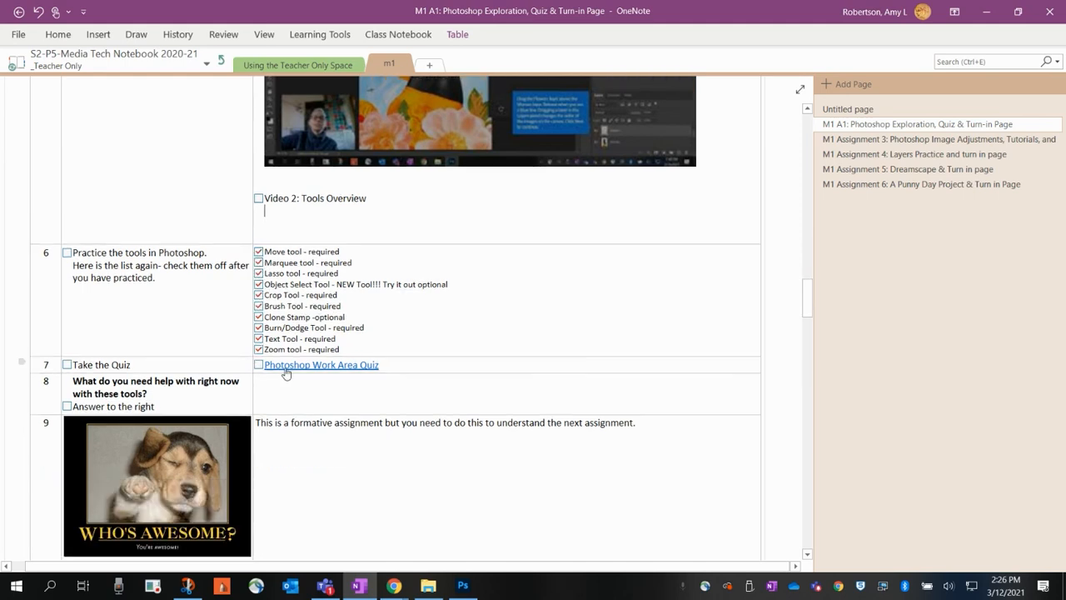
{"action": "left_click", "coordinate": [294, 369]}
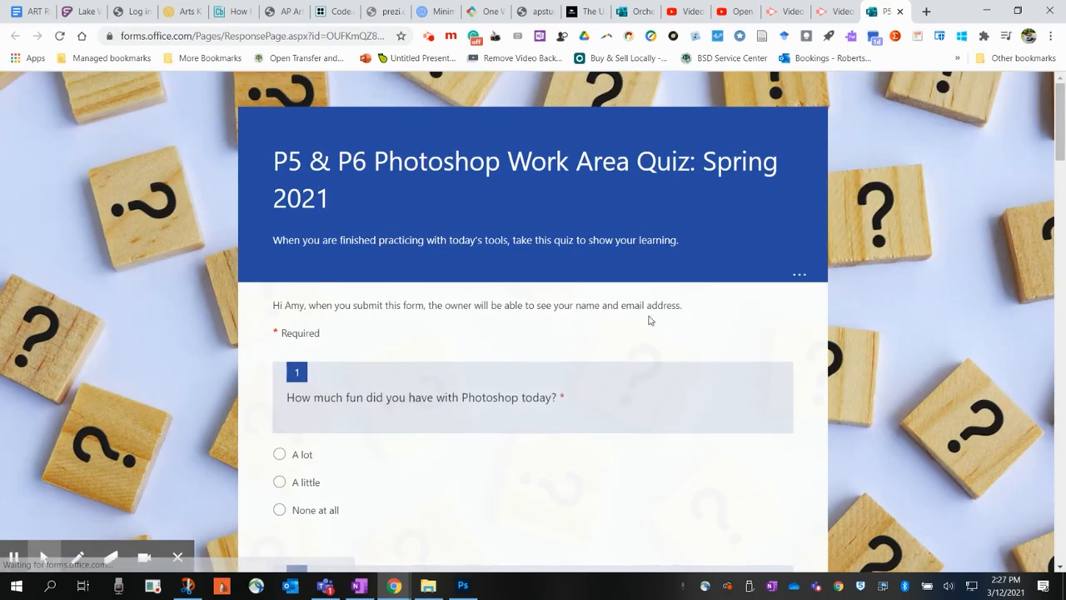
{"action": "mouse_move", "coordinate": [1055, 137]}
{"action": "left_mouse_down"}
{"action": "mouse_move", "coordinate": [1060, 543]}
{"action": "mouse_move", "coordinate": [1059, 129]}
{"action": "left_mouse_up"}
Return to OneNote and tick off the Photoshop Work Area Quiz link and "Answer to the right" in row 8
{"action": "left_click", "coordinate": [360, 585]}
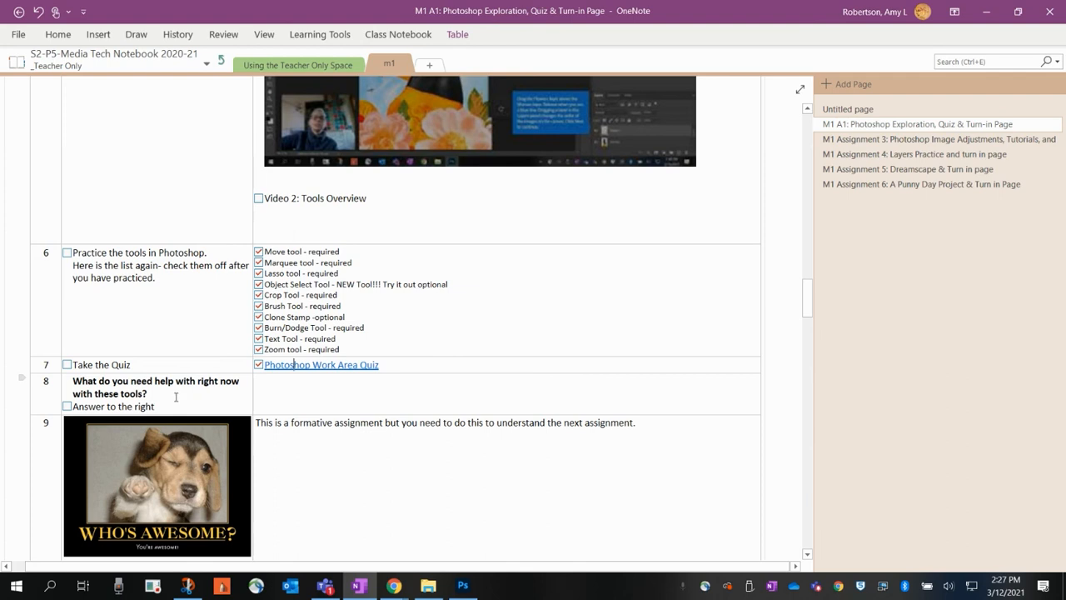
{"action": "left_click", "coordinate": [67, 406]}
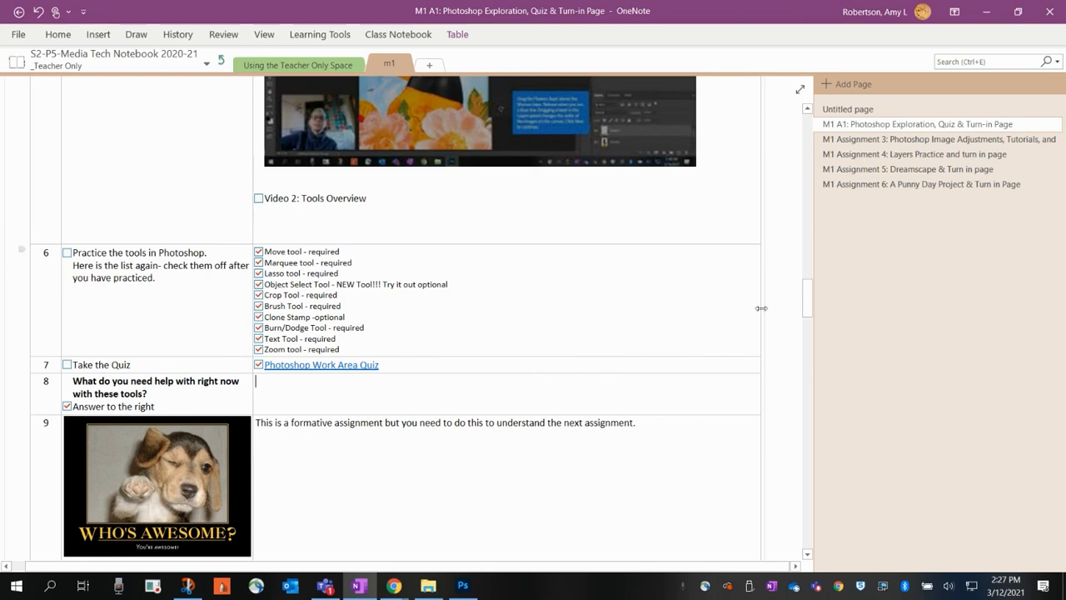
{"action": "left_click_drag", "start_coordinate": [808, 309], "coordinate": [809, 241]}
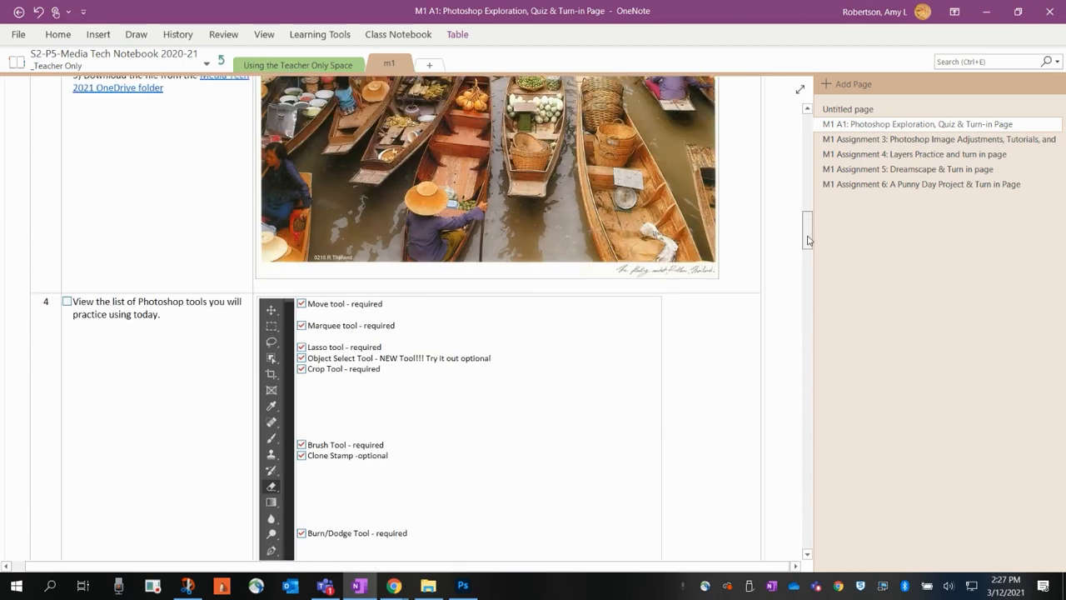
{"action": "left_click", "coordinate": [396, 595]}
{"action": "left_click", "coordinate": [435, 520]}
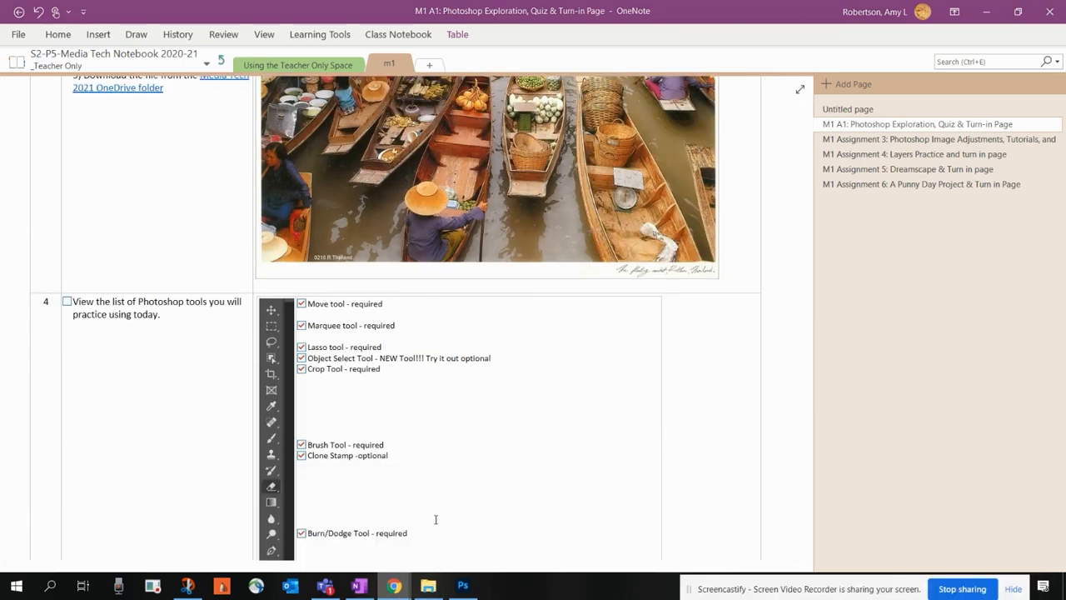